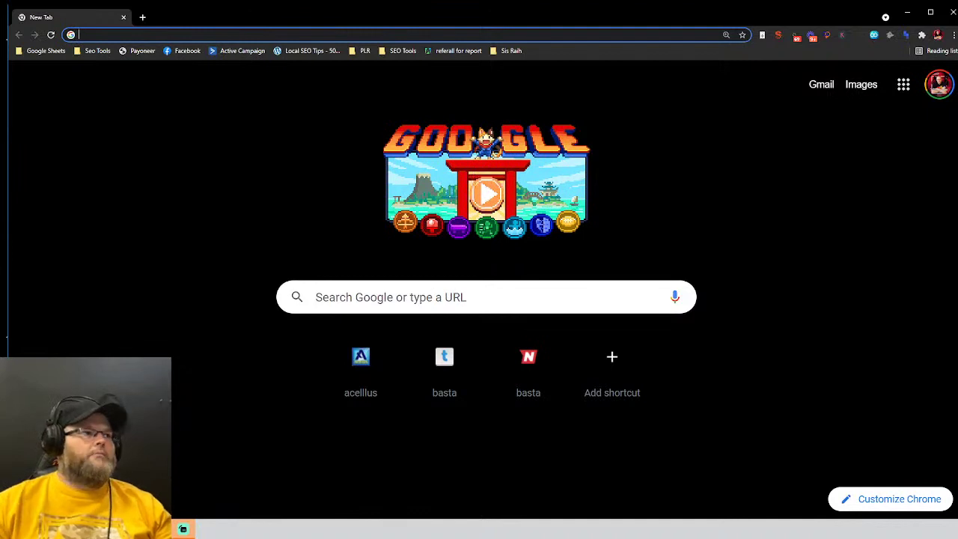
Step: Search Google for "schema markup checker" and open the Schema Markup Validator from Google's "Test your structured data" page
click(420, 305)
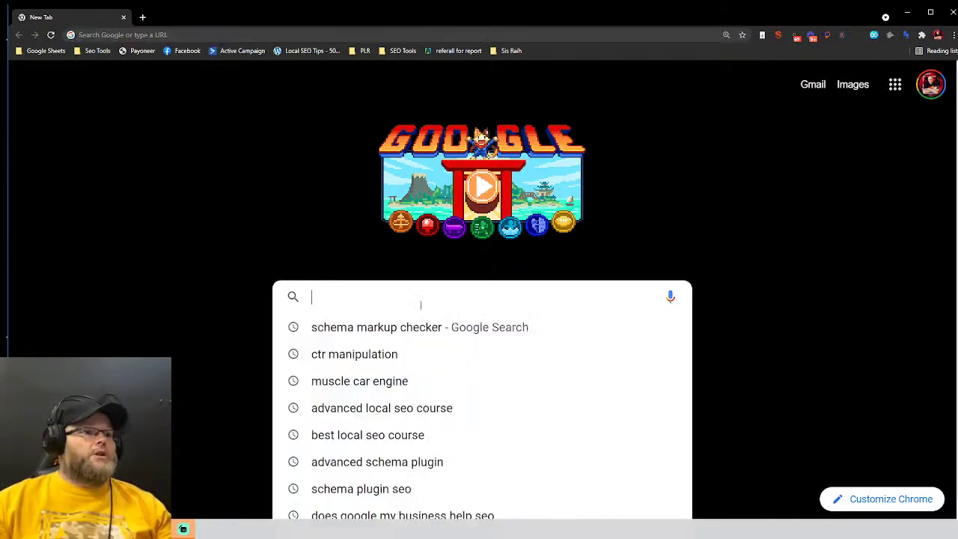
click(423, 327)
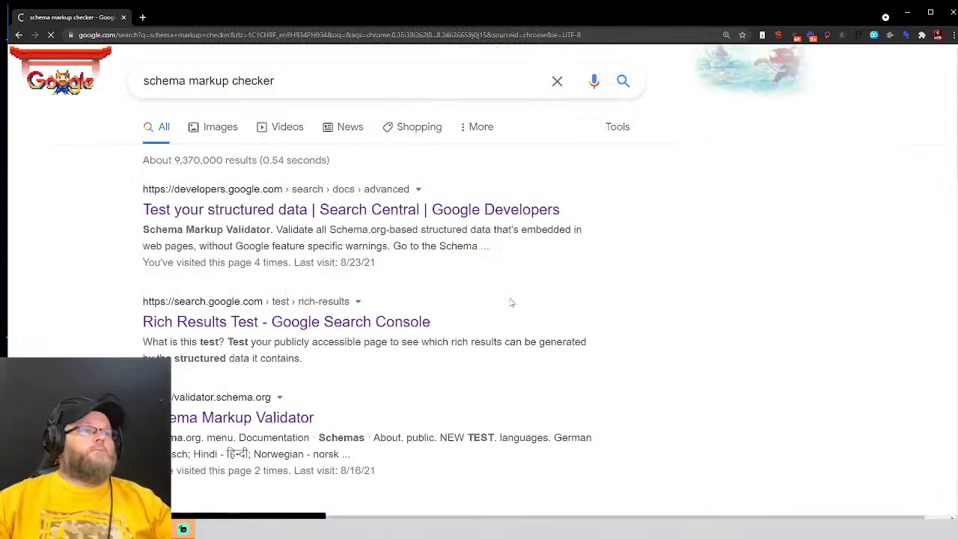
click(477, 211)
click(533, 455)
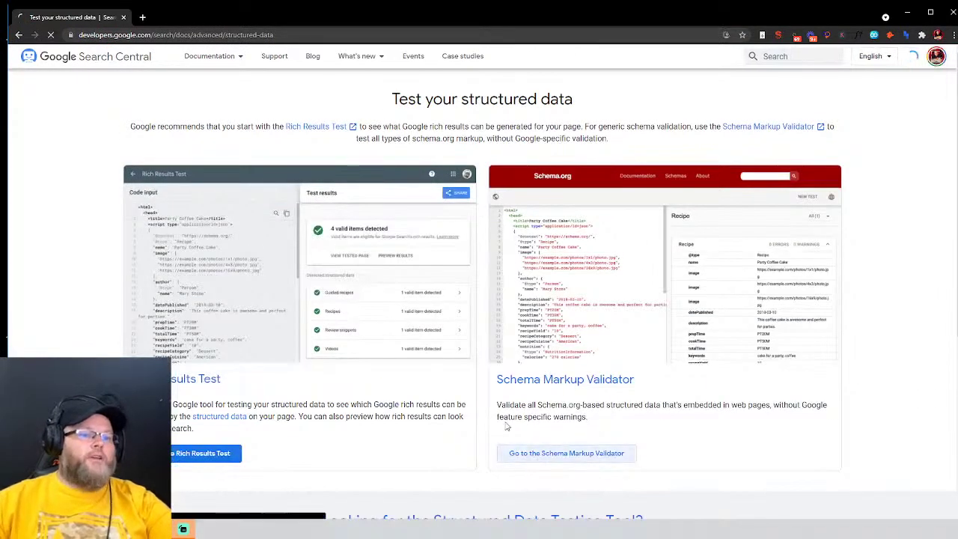
Step: Open Google Maps in a new browser tab and search for "roofer jacksonville fl usa"
click(142, 16)
text(MA)
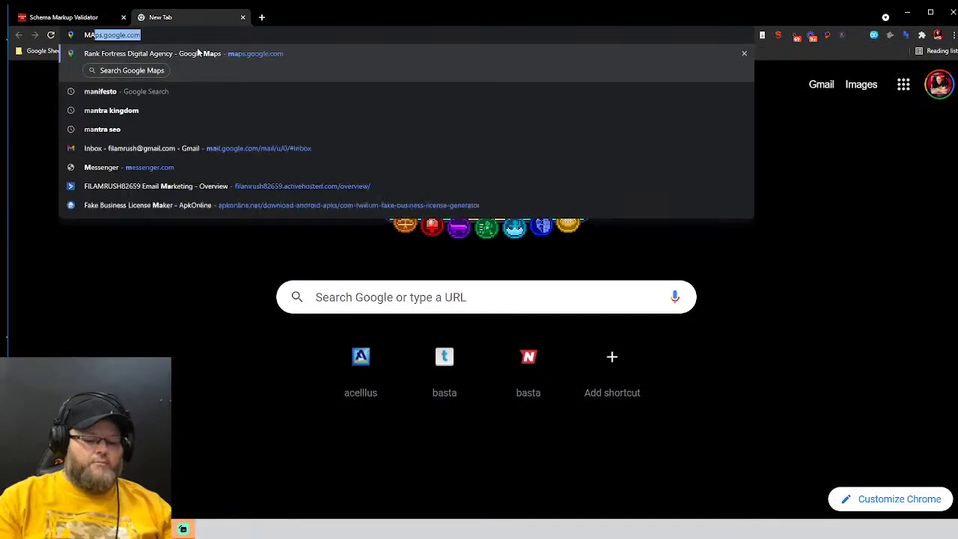
key(Return)
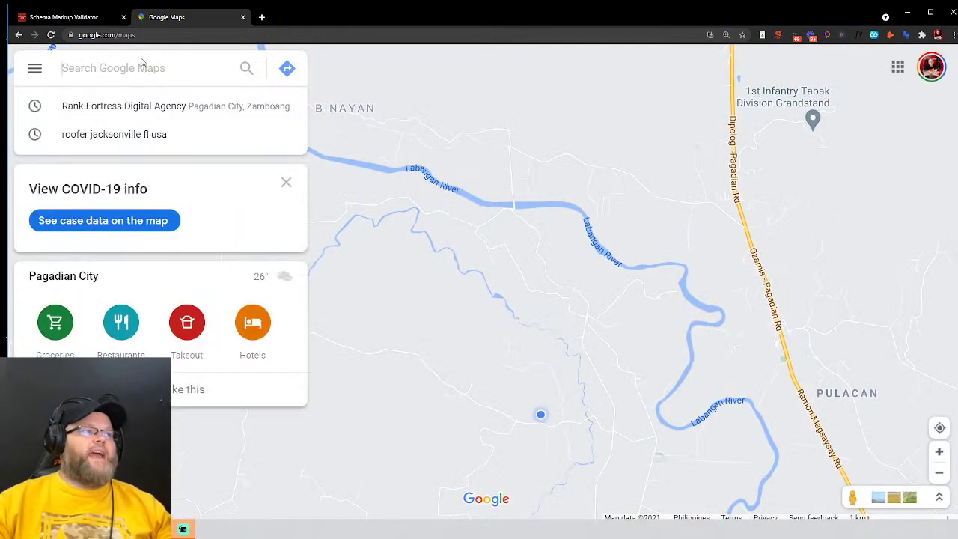
click(144, 135)
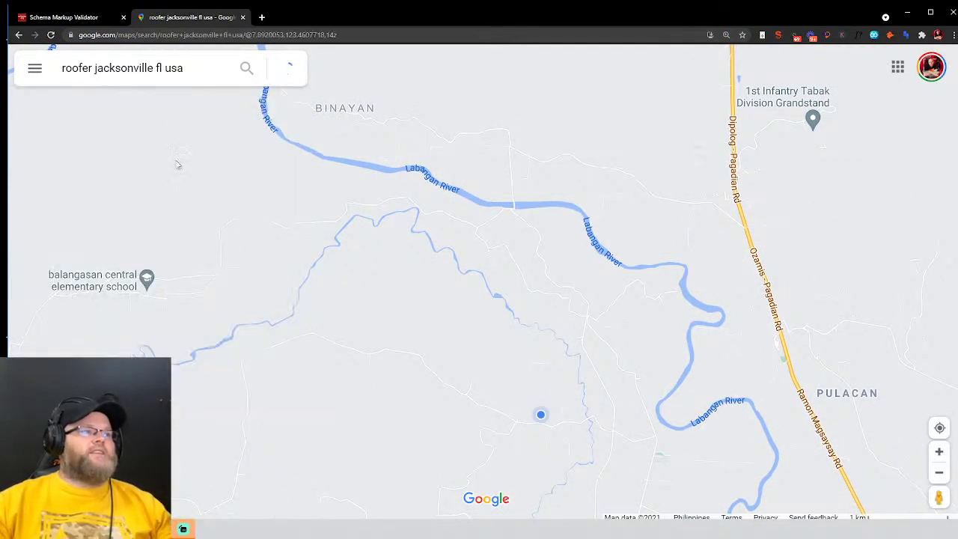
Step: Open the Alton Roofing Services website from the map results and copy its web address
scroll(188, 232, down, 5)
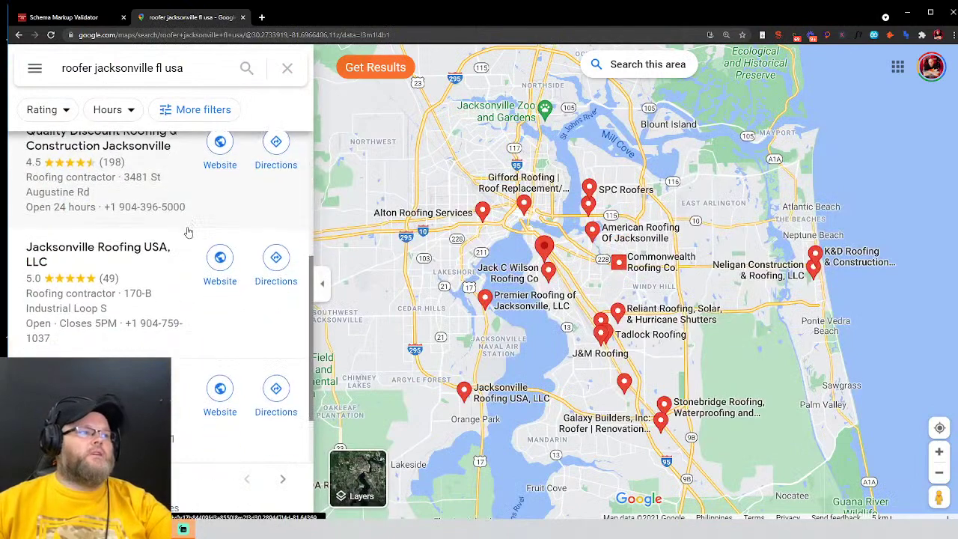
scroll(188, 232, down, 5)
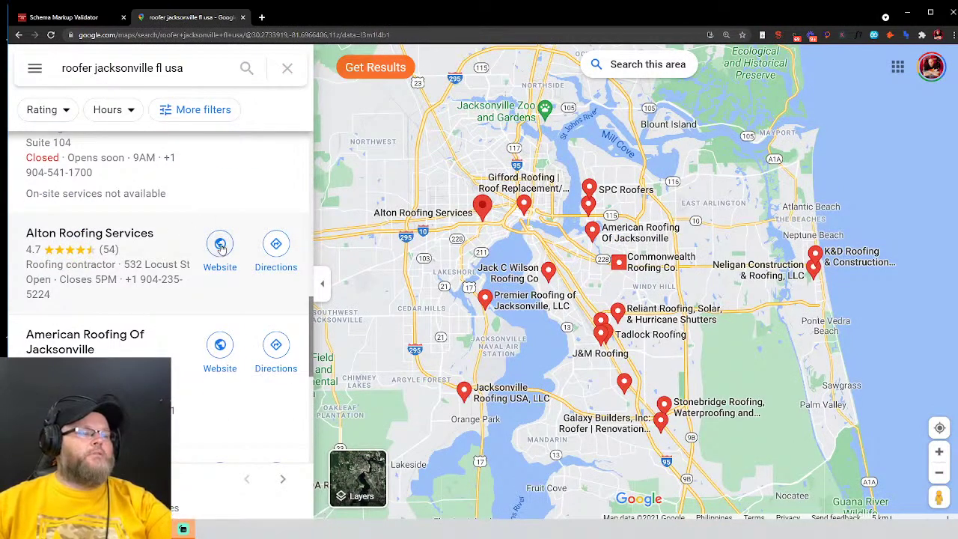
click(220, 245)
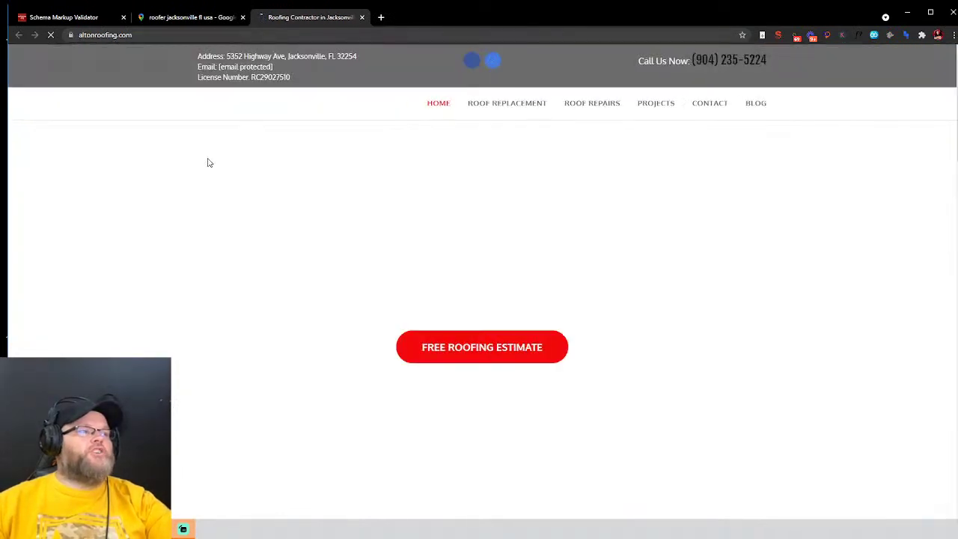
click(157, 33)
key(ctrl+c)
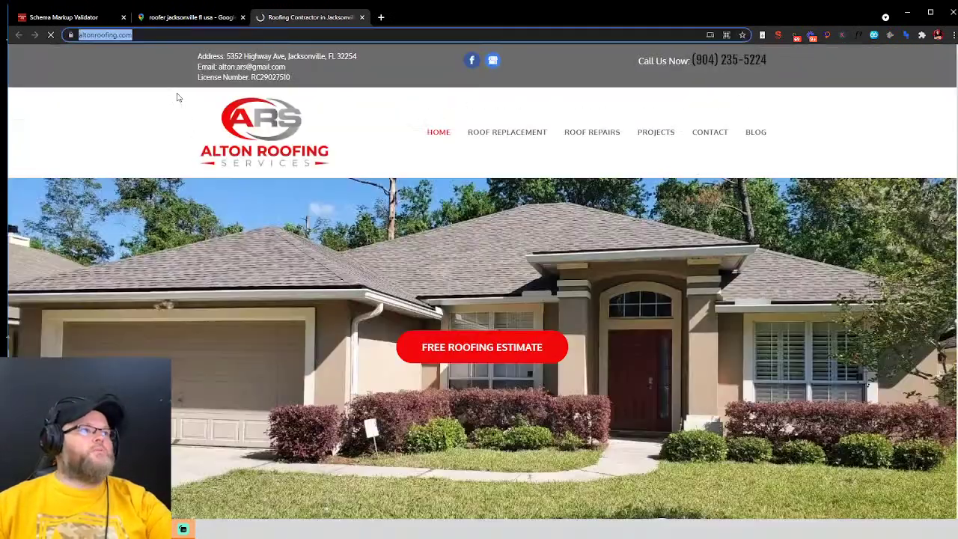
key(ctrl+shift+Tab)
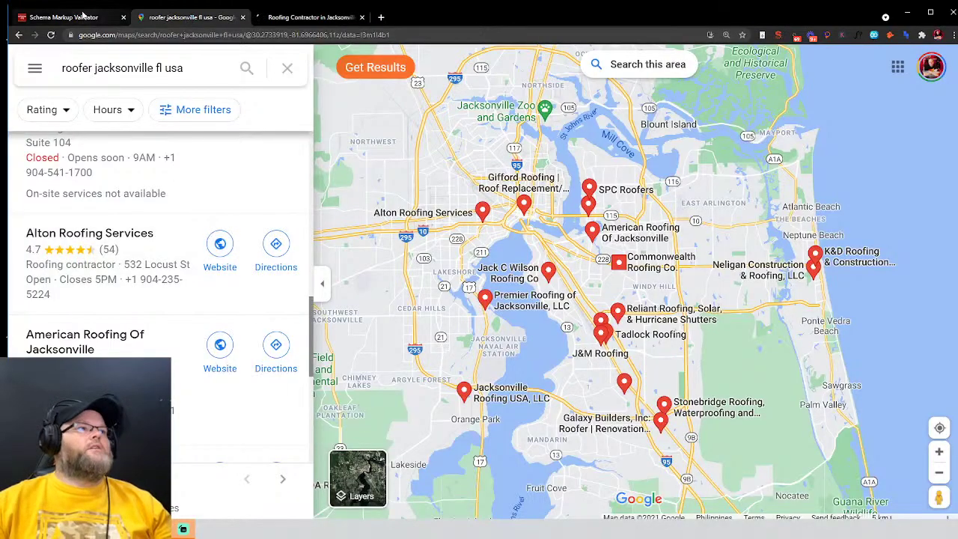
key(ctrl+shift+Tab)
key(ctrl+v)
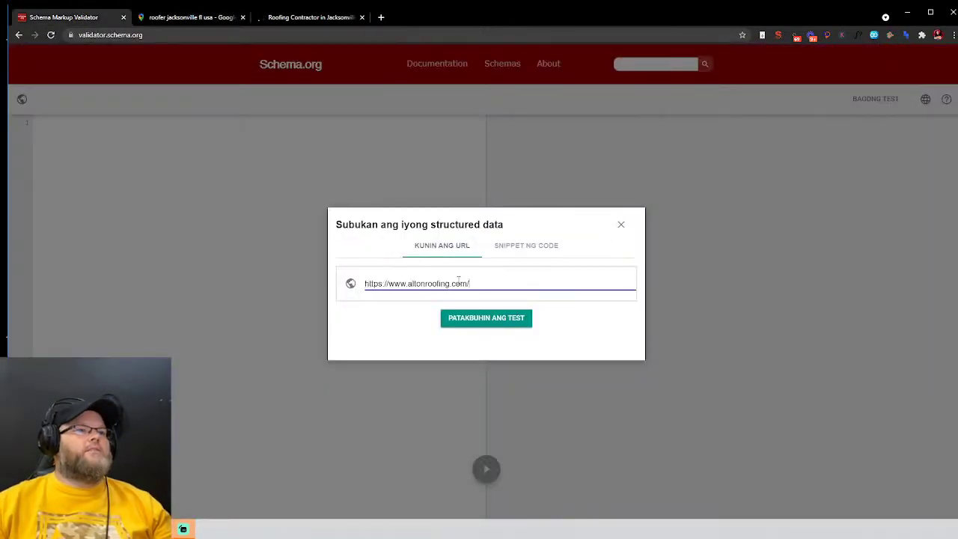
click(477, 318)
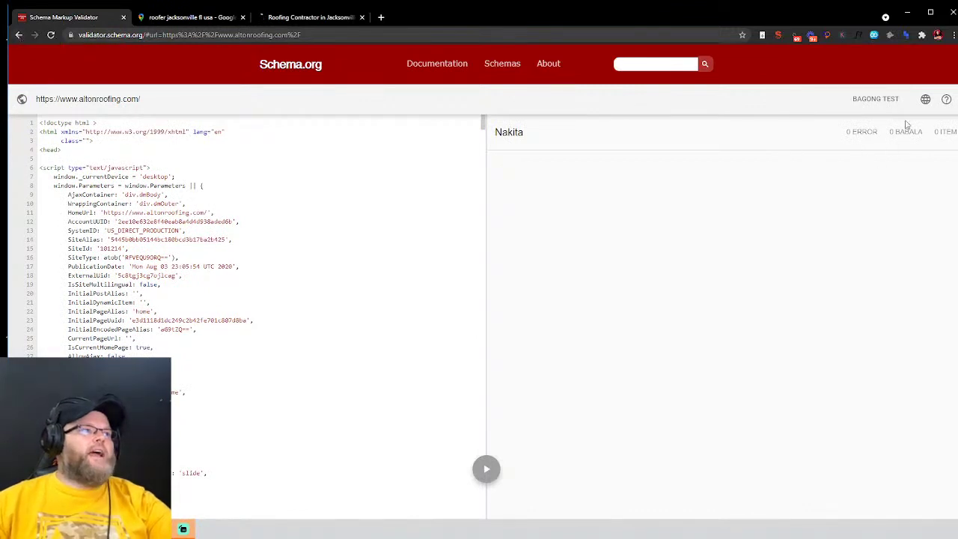
Step: Open a new test form in the validator and close the Alton Roofing website
click(873, 99)
click(300, 18)
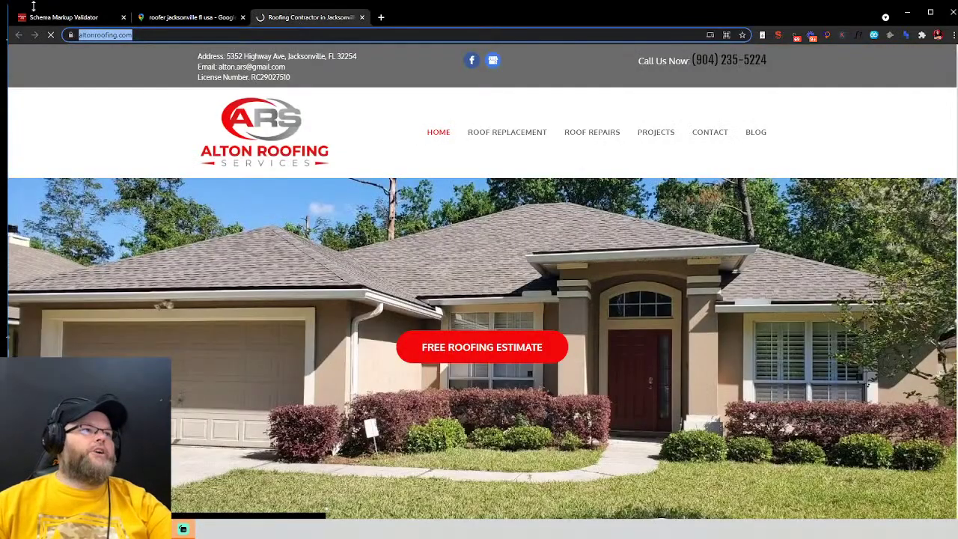
click(361, 17)
Step: Open the Quality Discount Roofing & Construction website from the map results, copy its web address, and close the site
scroll(143, 323, down, 3)
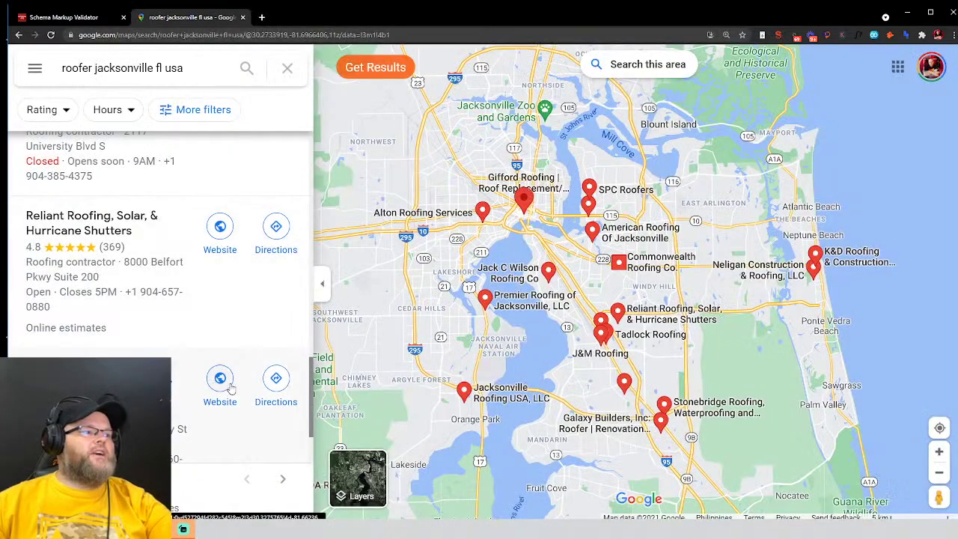
scroll(224, 382, up, 10)
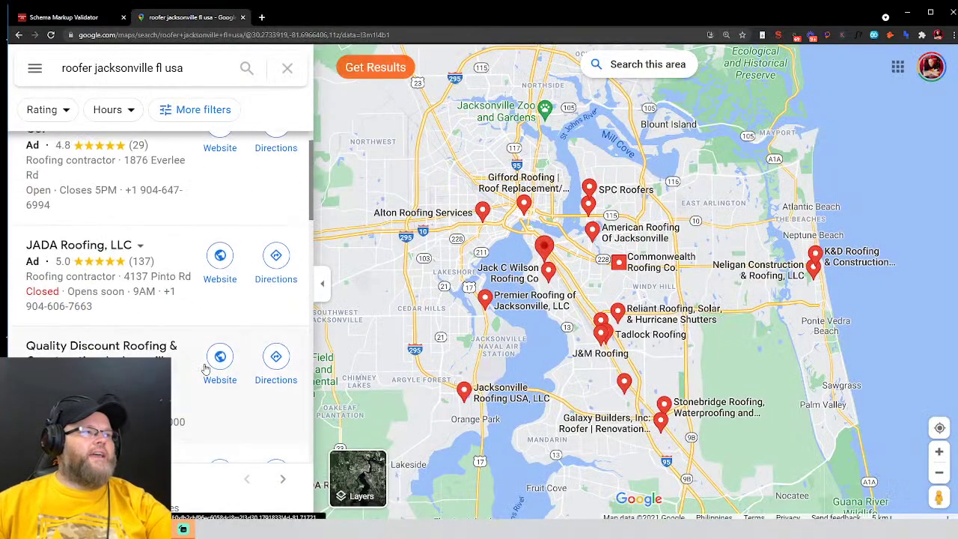
scroll(214, 365, down, 1)
click(219, 351)
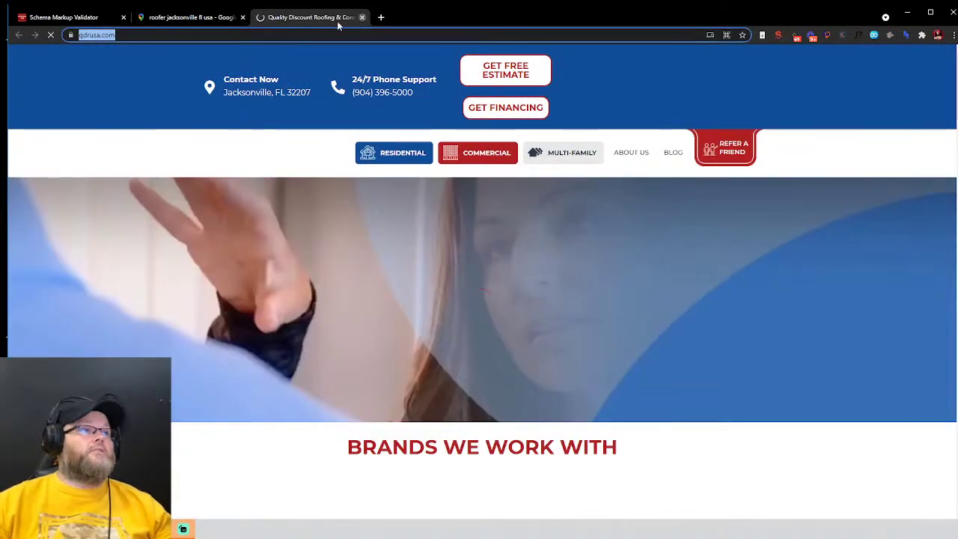
click(361, 16)
click(75, 16)
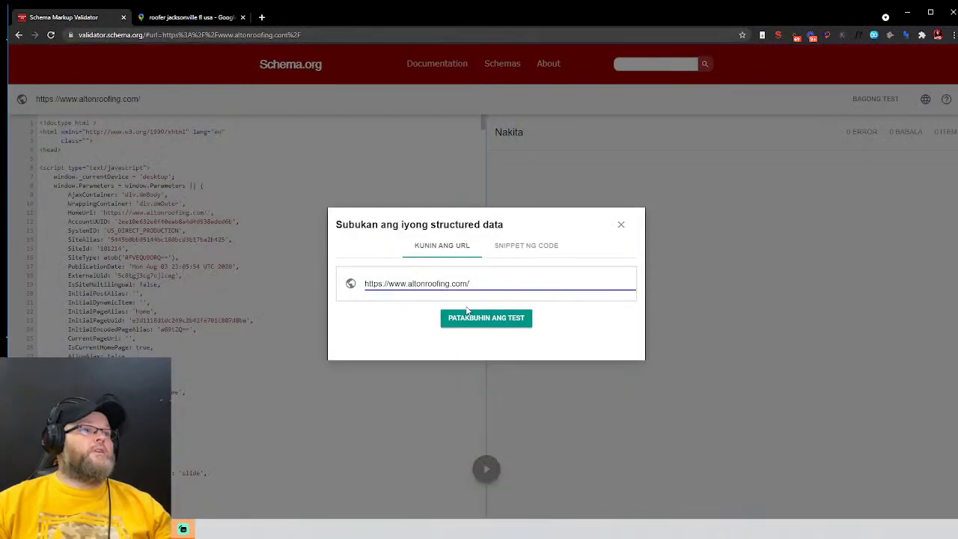
triple_click(482, 288)
text(https://qdrusa.com/)
click(488, 318)
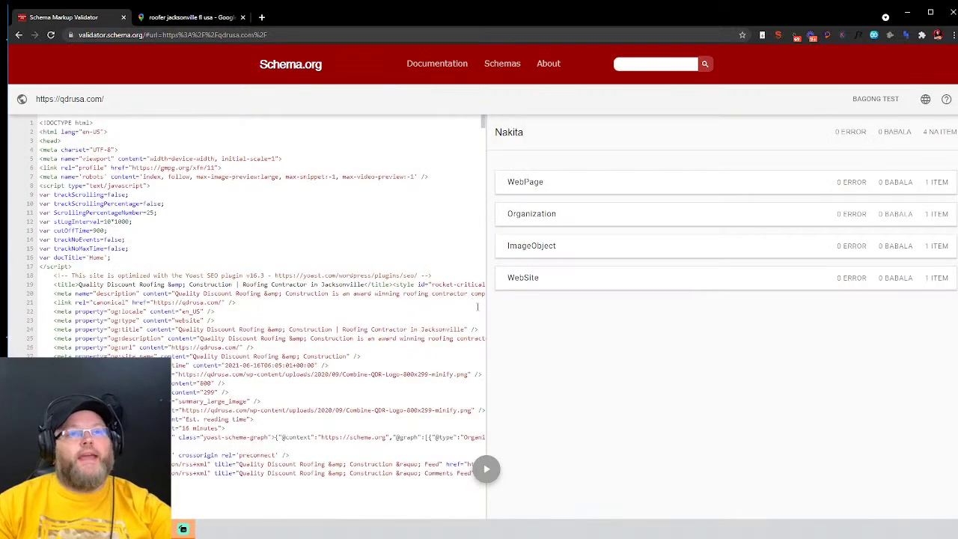
Step: Examine the detected WebPage item's properties, from the page description down to the breadcrumb and potential action, and return to the item list
click(566, 184)
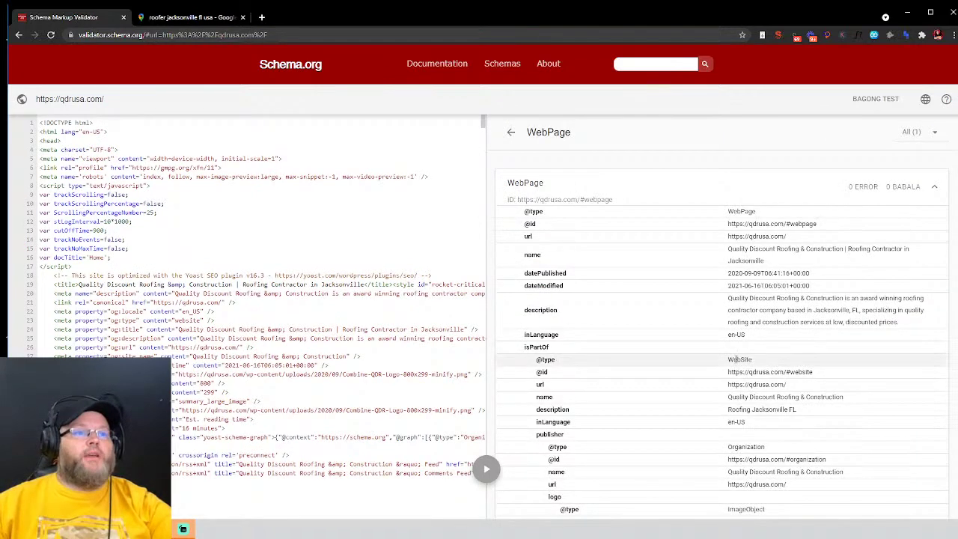
scroll(709, 350, down, 10)
scroll(709, 349, down, 3)
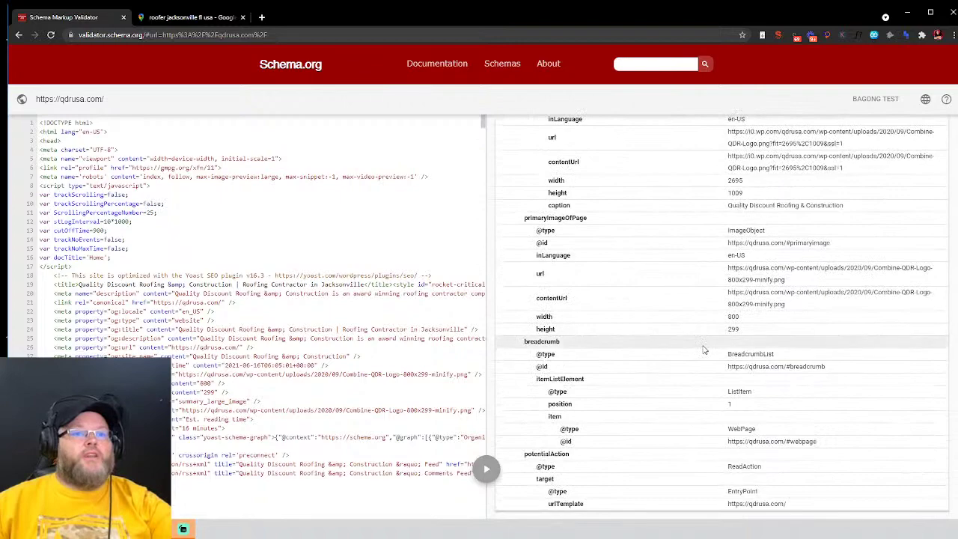
scroll(696, 348, up, 12)
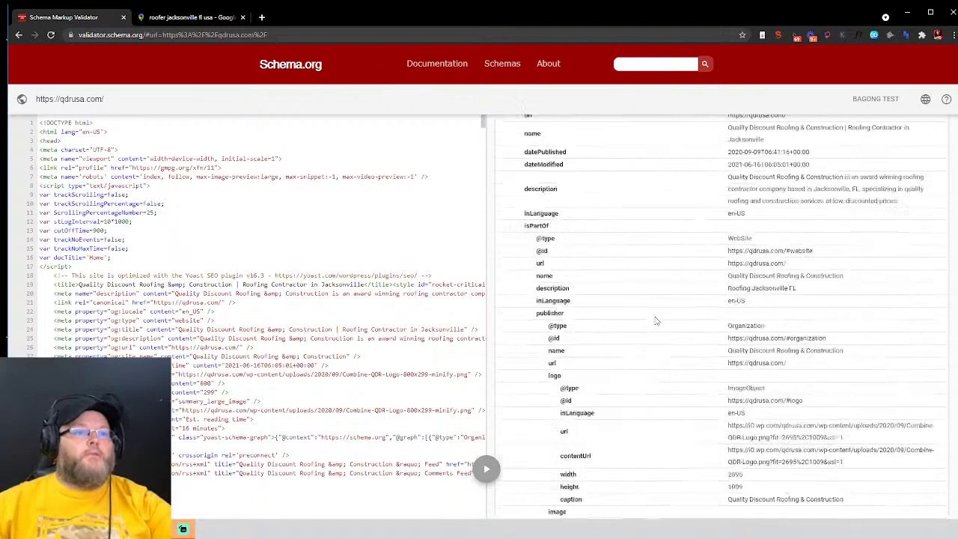
scroll(644, 324, down, 5)
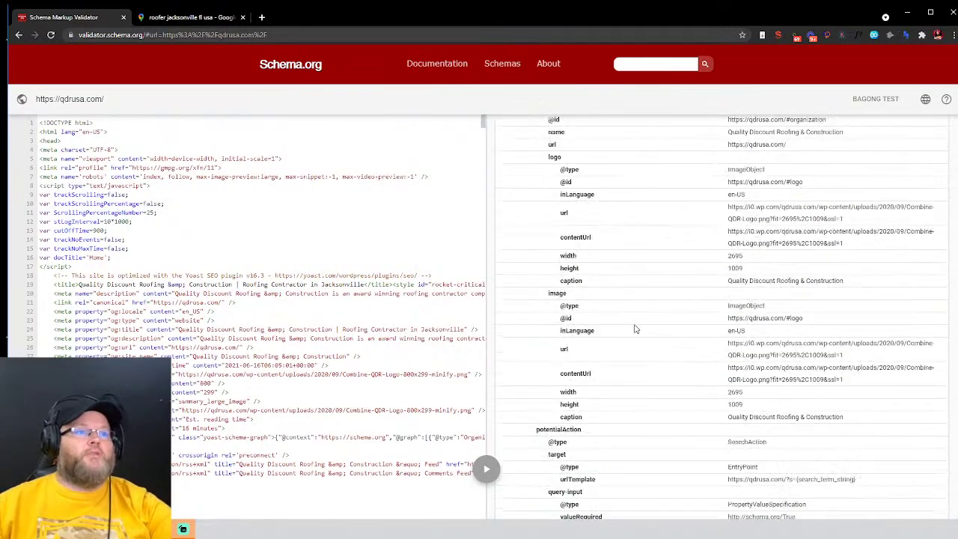
scroll(634, 329, down, 1)
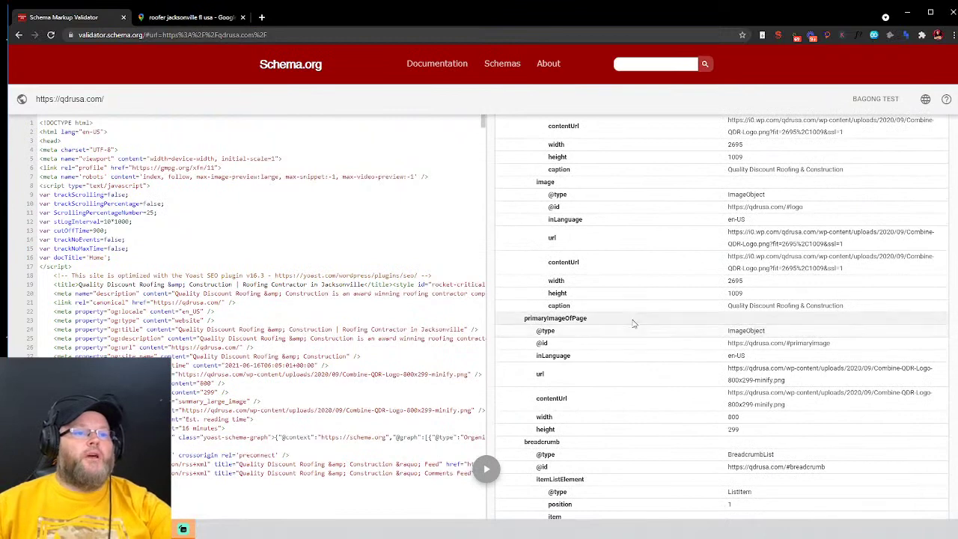
scroll(632, 326, down, 6)
scroll(632, 320, up, 12)
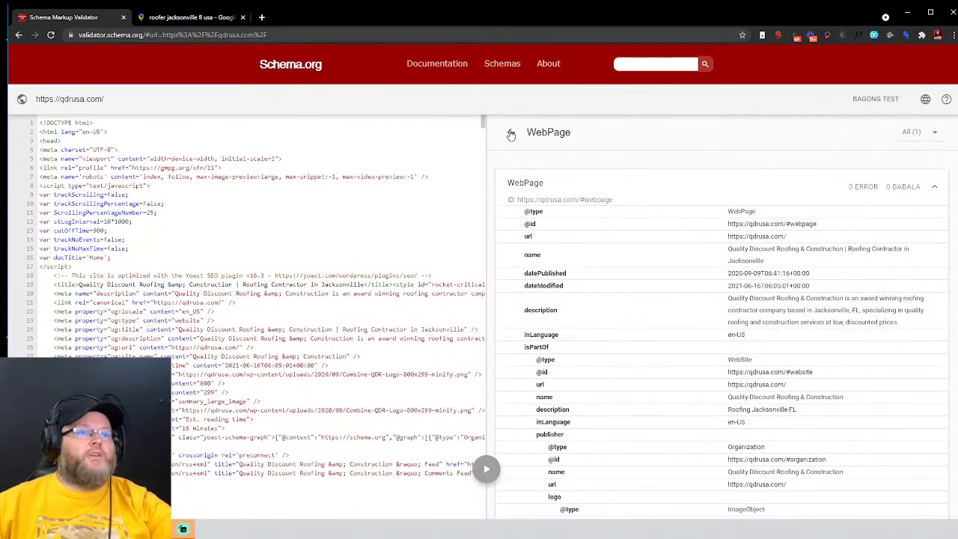
click(511, 133)
Step: Review the Organization item's name, URL, logo and image properties, and return to the item list
click(591, 217)
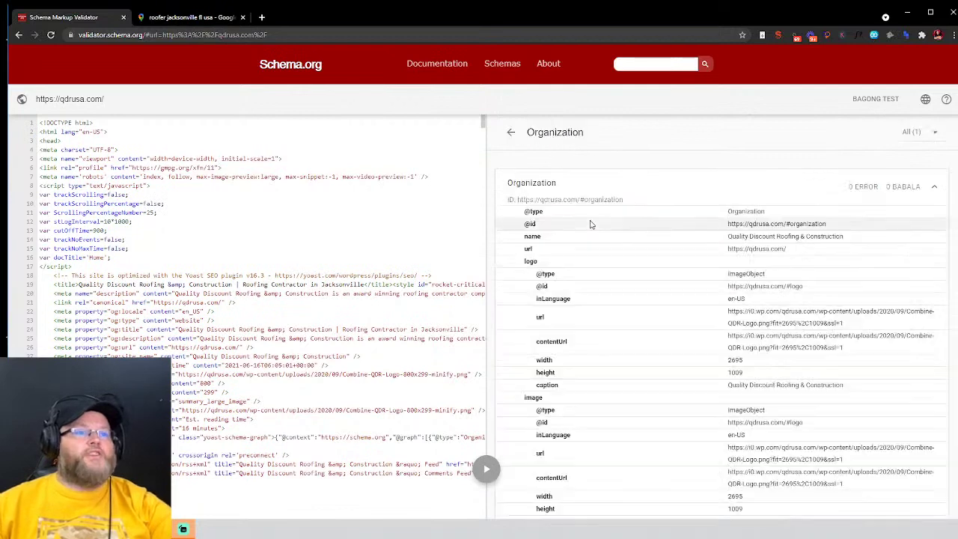
scroll(631, 277, down, 1)
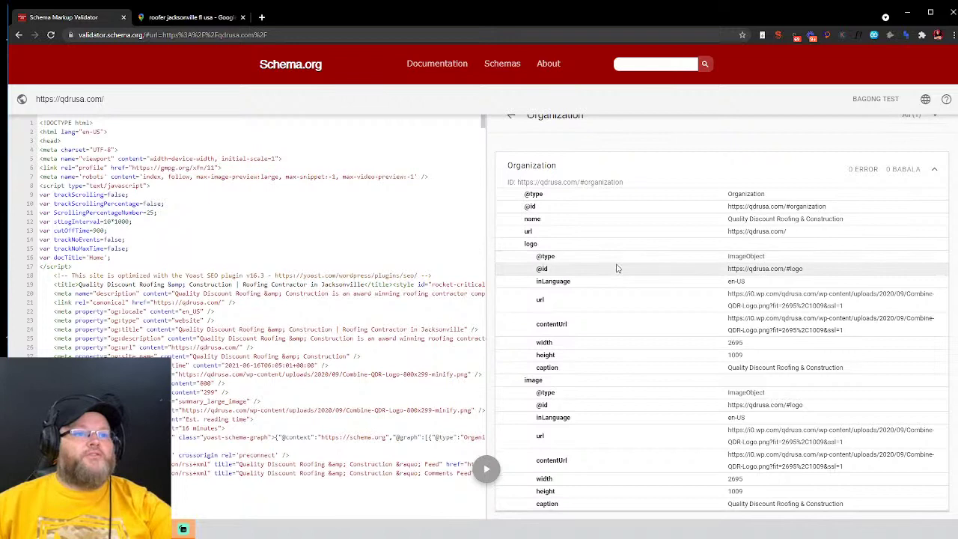
scroll(636, 267, up, 1)
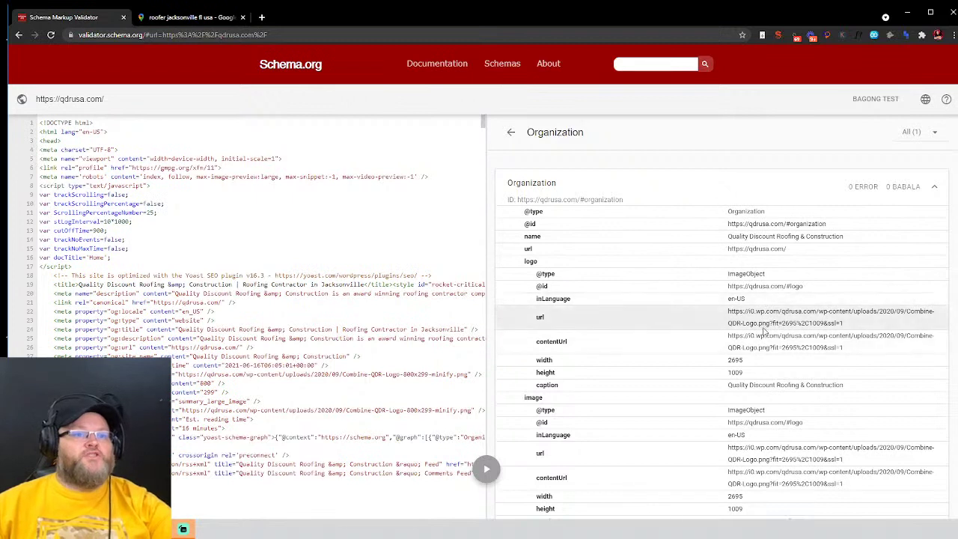
click(511, 132)
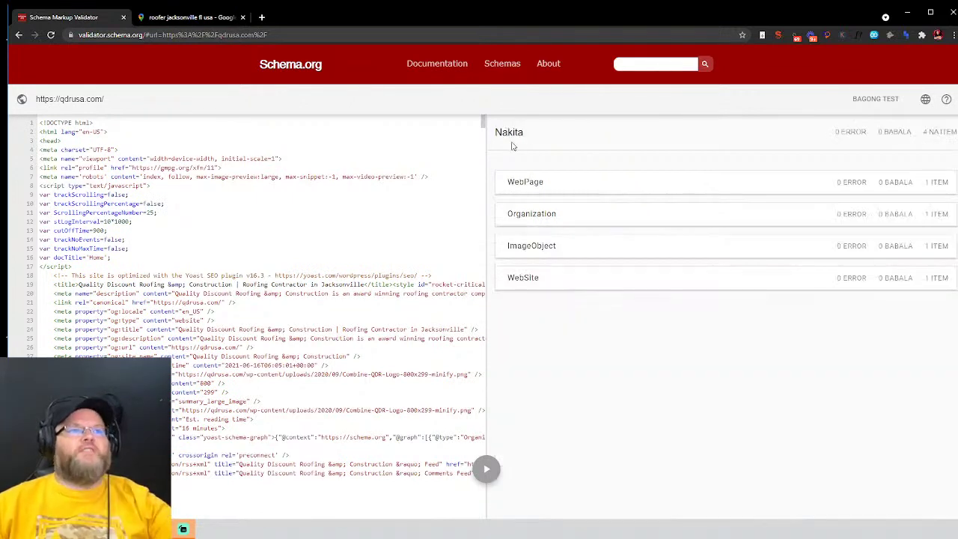
Step: Review the ImageObject and WebSite items' properties, returning to the list of detected items
click(649, 255)
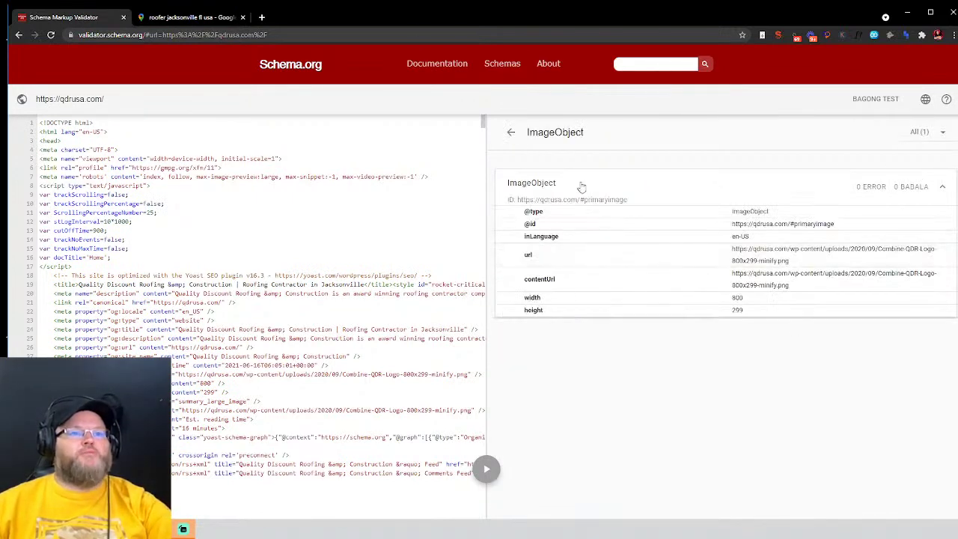
click(508, 132)
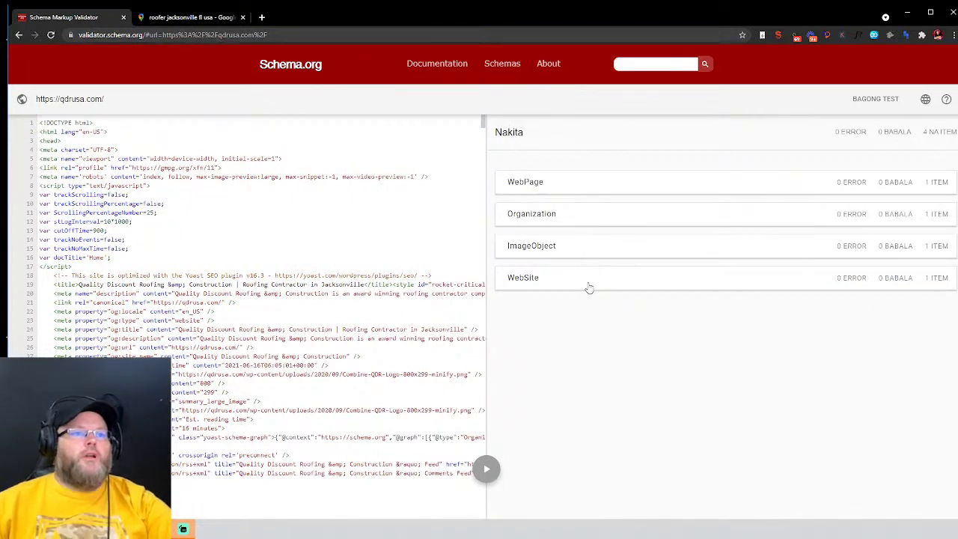
click(588, 285)
scroll(592, 277, down, 3)
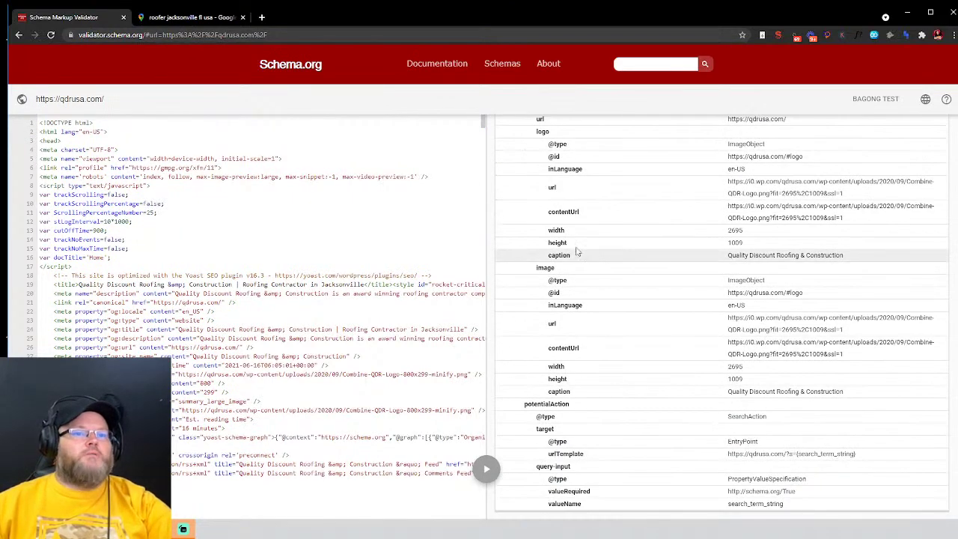
scroll(573, 247, up, 3)
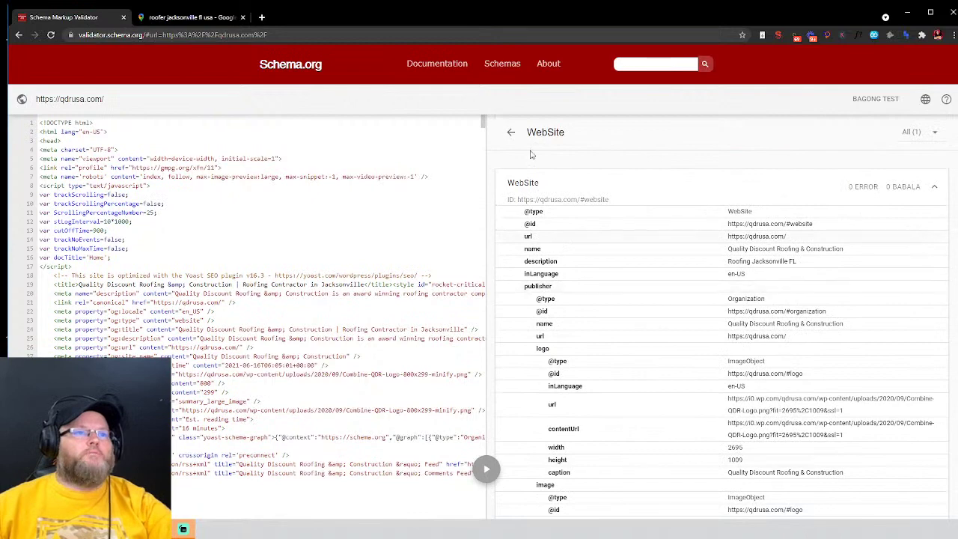
click(511, 132)
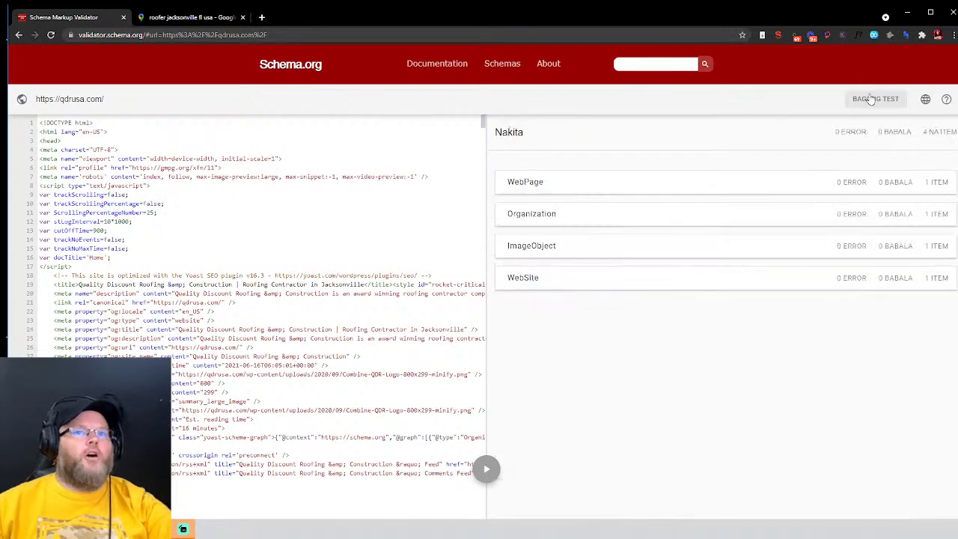
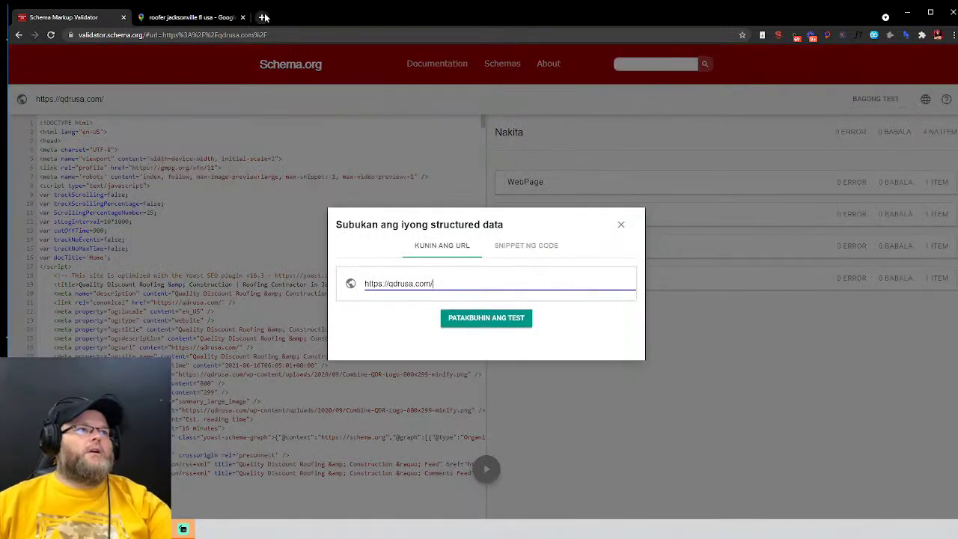
text(lis)
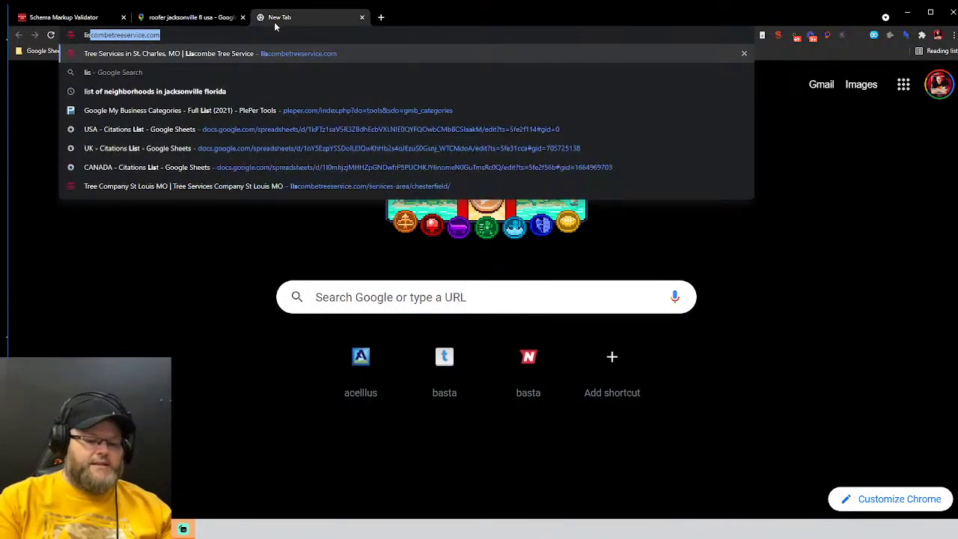
key(Right)
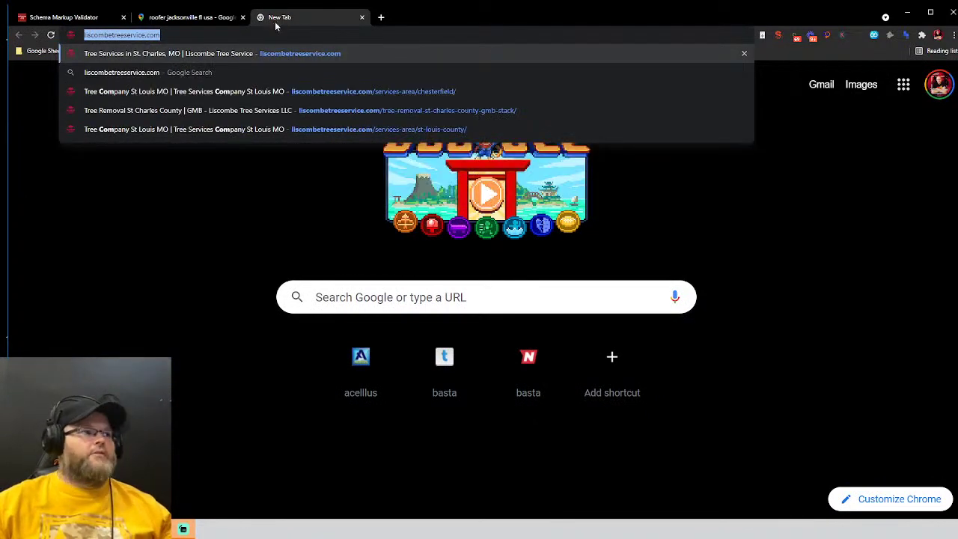
click(361, 17)
triple_click(475, 285)
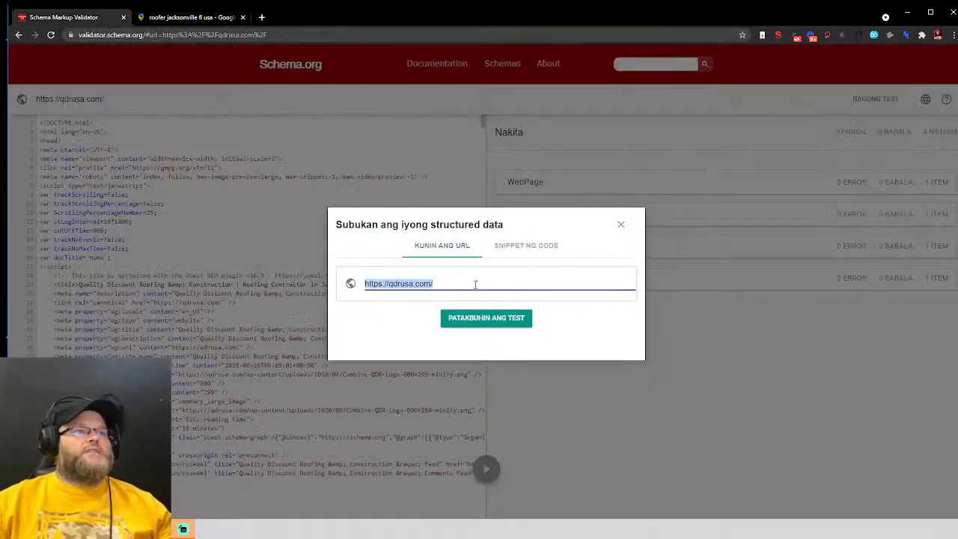
text(https://liscombetreeservice.com/)
click(477, 319)
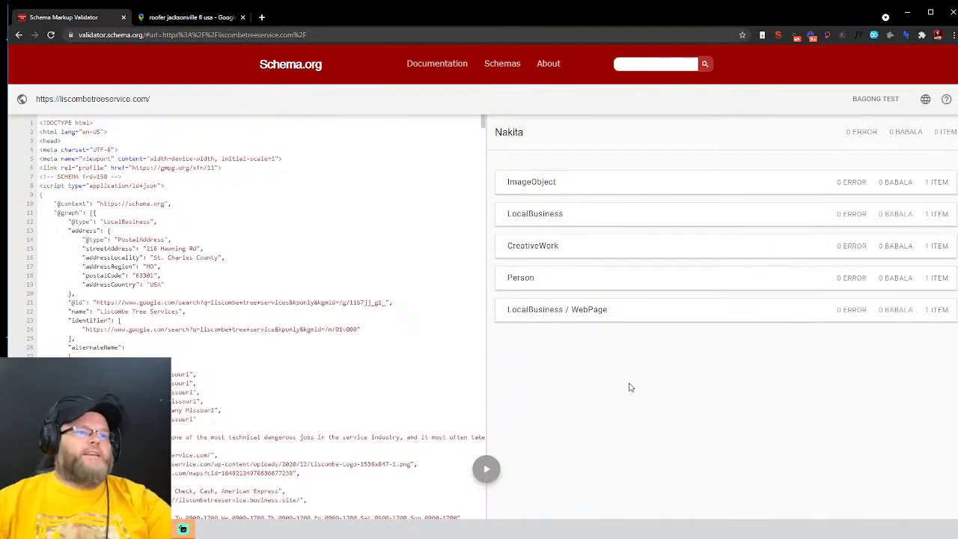
Step: Review the ImageObject item, and examine the LocalBusiness item's properties from the identifier and alternate names down to the areas served
click(561, 182)
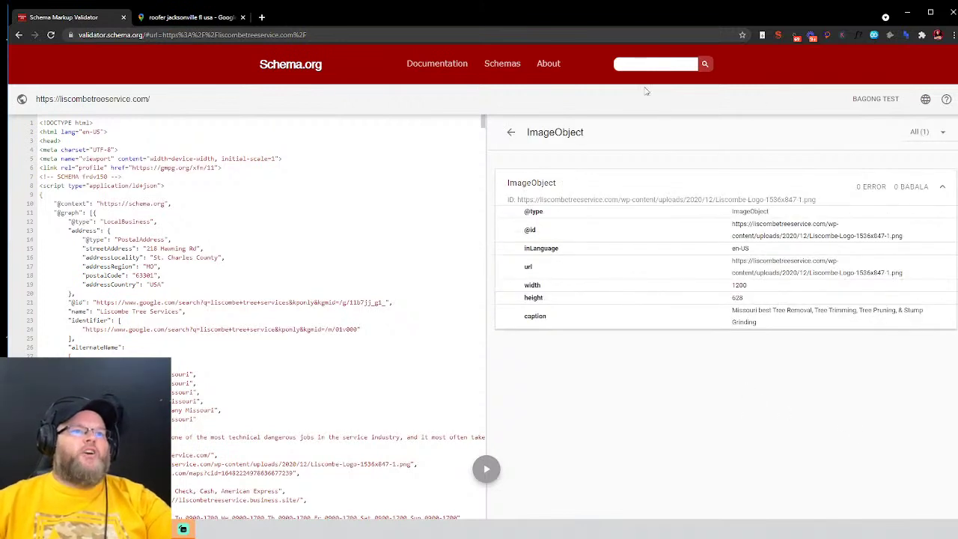
click(513, 133)
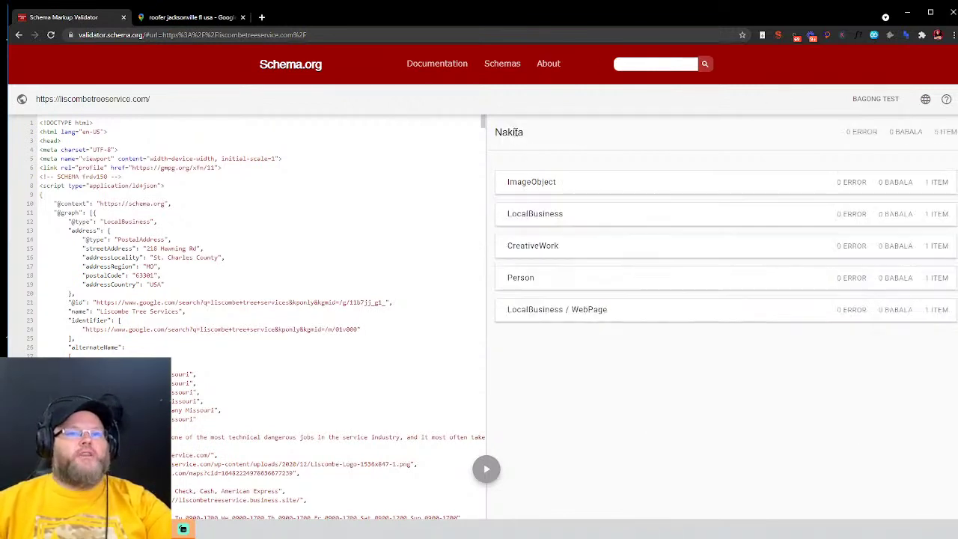
click(567, 216)
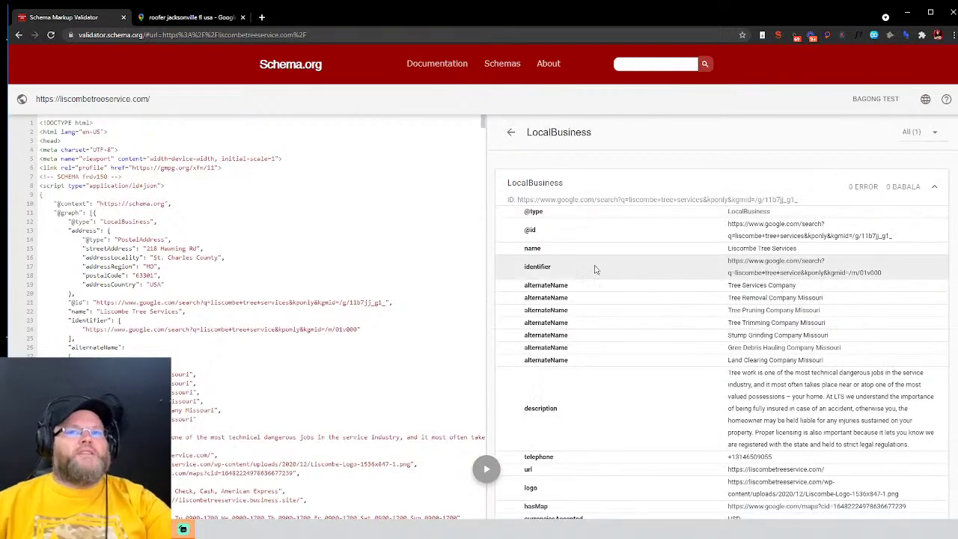
scroll(594, 267, down, 3)
scroll(591, 263, up, 3)
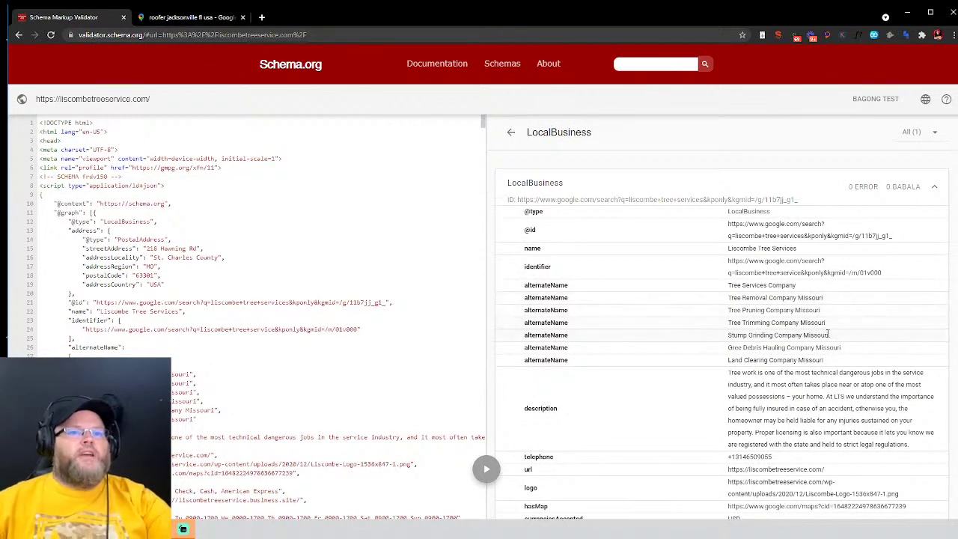
scroll(790, 322, down, 9)
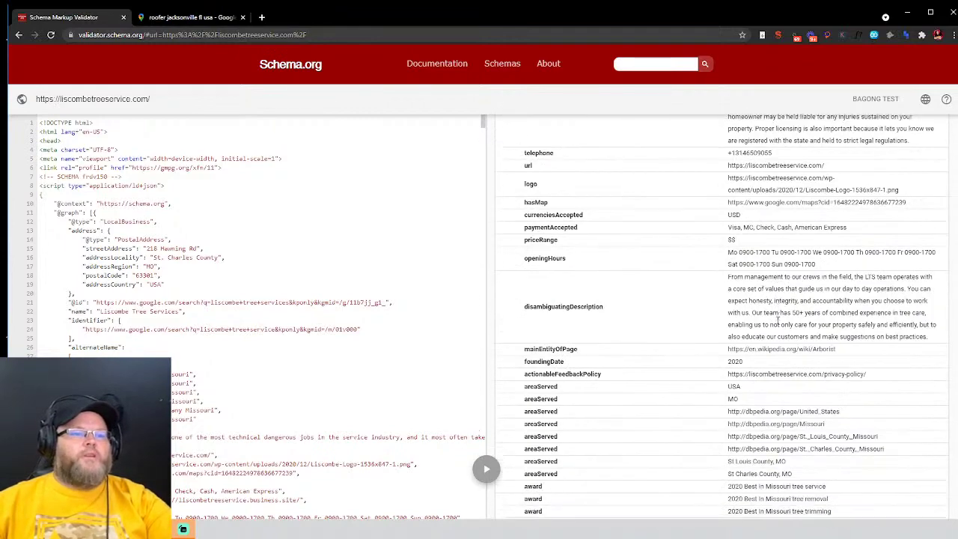
scroll(776, 323, up, 4)
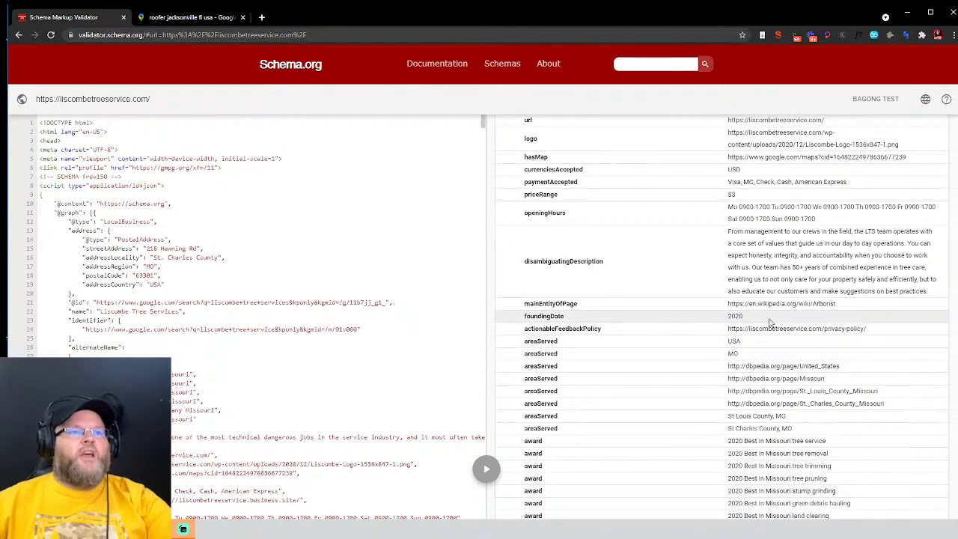
scroll(771, 321, up, 1)
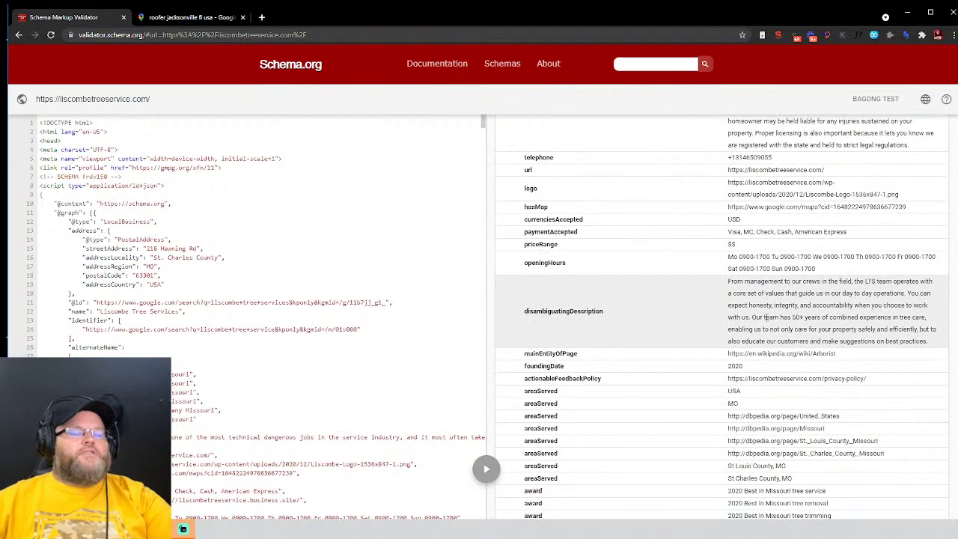
scroll(765, 316, down, 3)
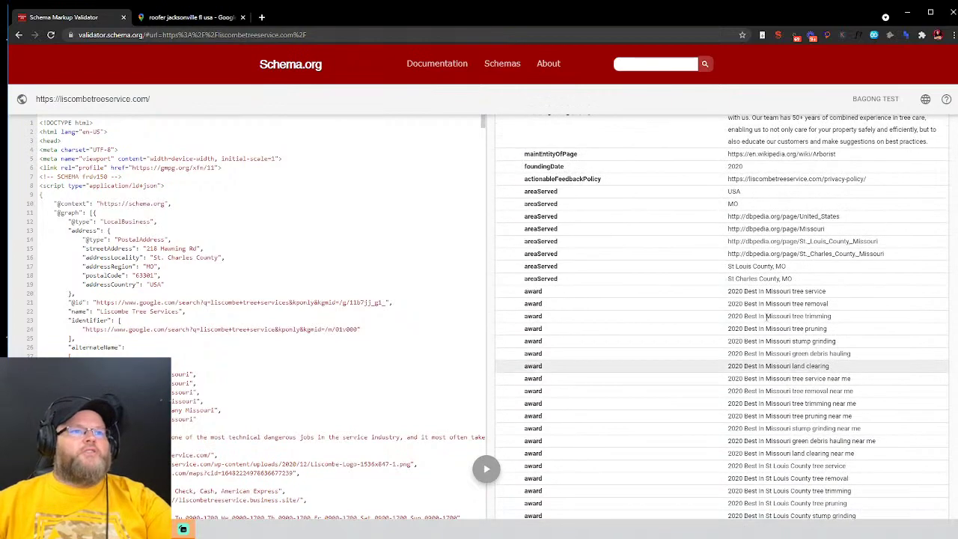
Step: Examine the LocalBusiness item's award entries and sameAs links, and return to the list of detected items
scroll(765, 317, down, 8)
scroll(753, 263, down, 6)
scroll(745, 262, down, 10)
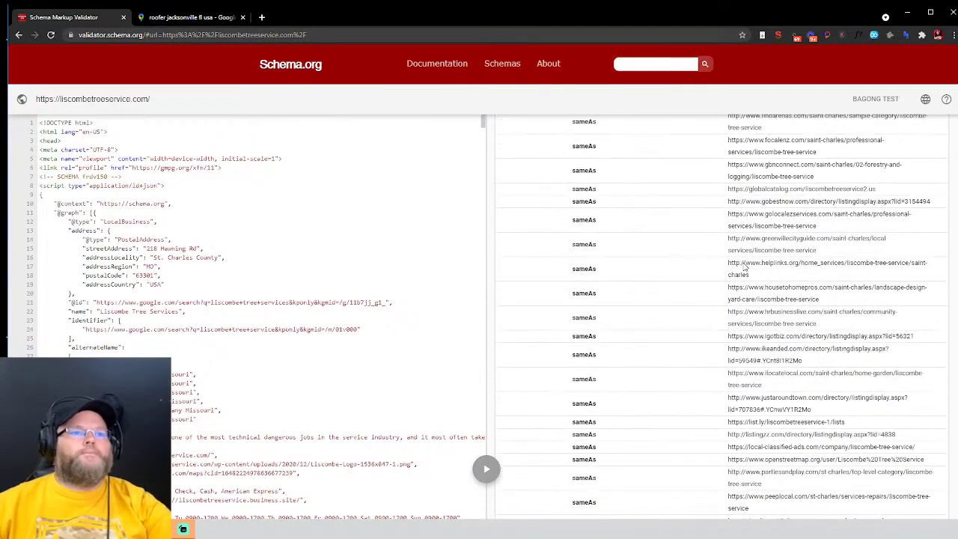
scroll(744, 267, down, 5)
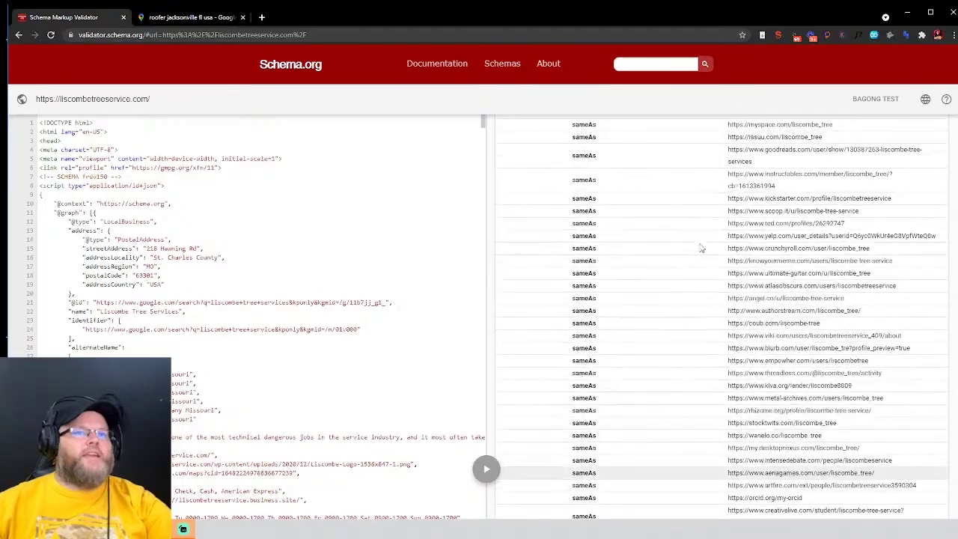
scroll(696, 246, up, 15)
scroll(691, 243, up, 20)
scroll(688, 244, down, 10)
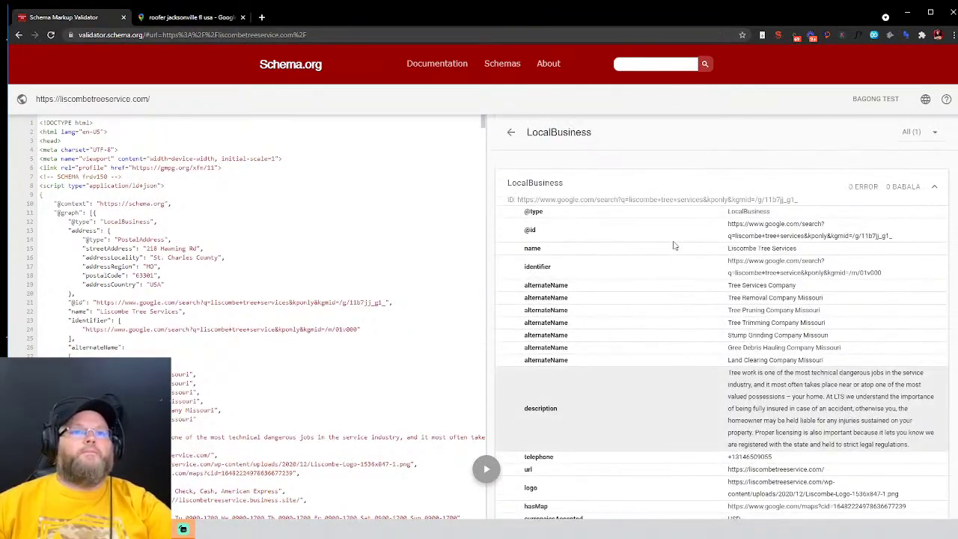
click(511, 132)
Step: Review the CreativeWork item's long text content and return to the item list
click(565, 247)
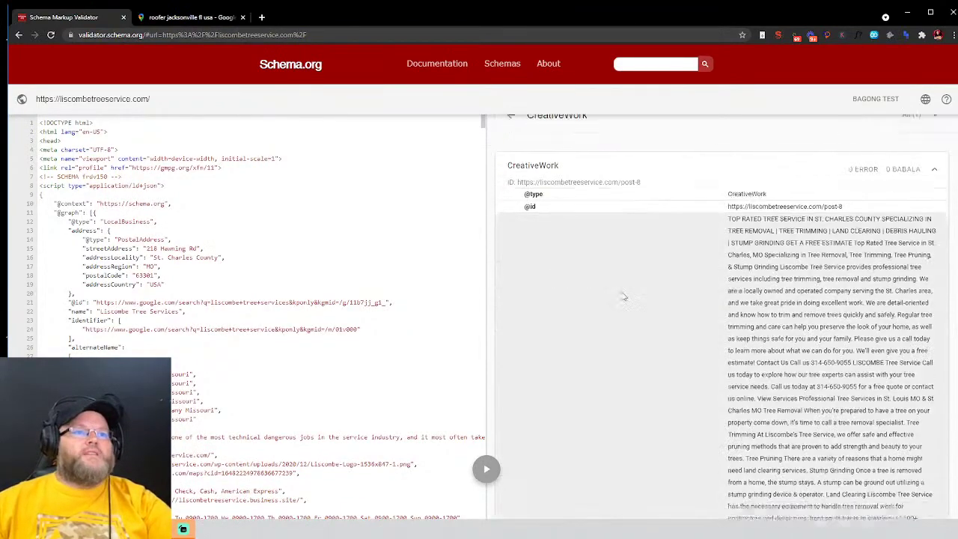
scroll(619, 296, down, 5)
scroll(616, 294, down, 5)
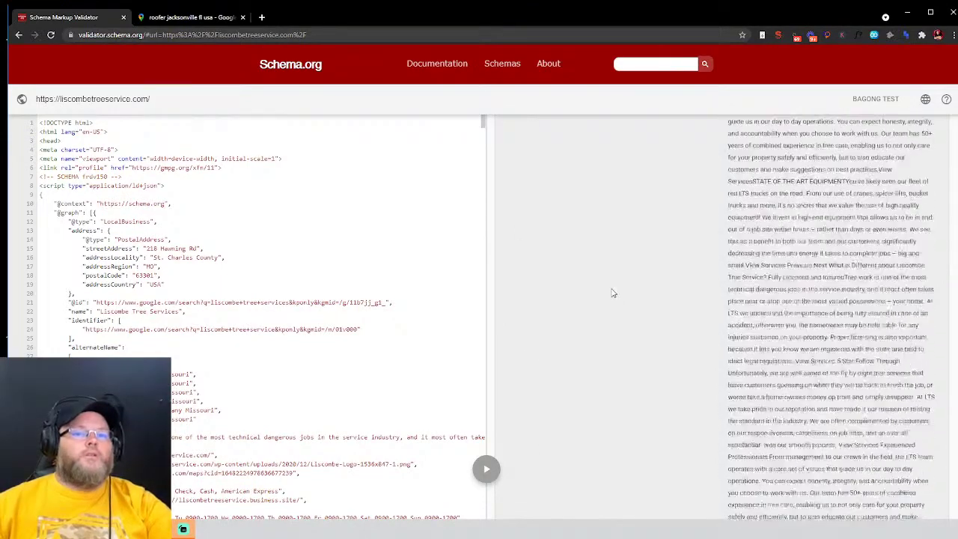
scroll(618, 268, up, 10)
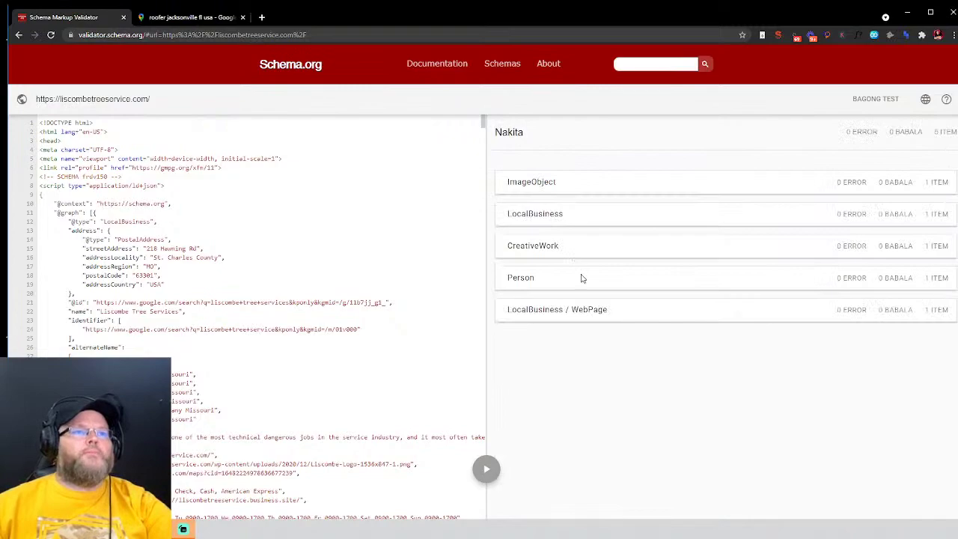
Step: Examine the Person item's description, knowsAbout entries and sameAs links, and return to the item list
click(583, 278)
scroll(601, 271, down, 6)
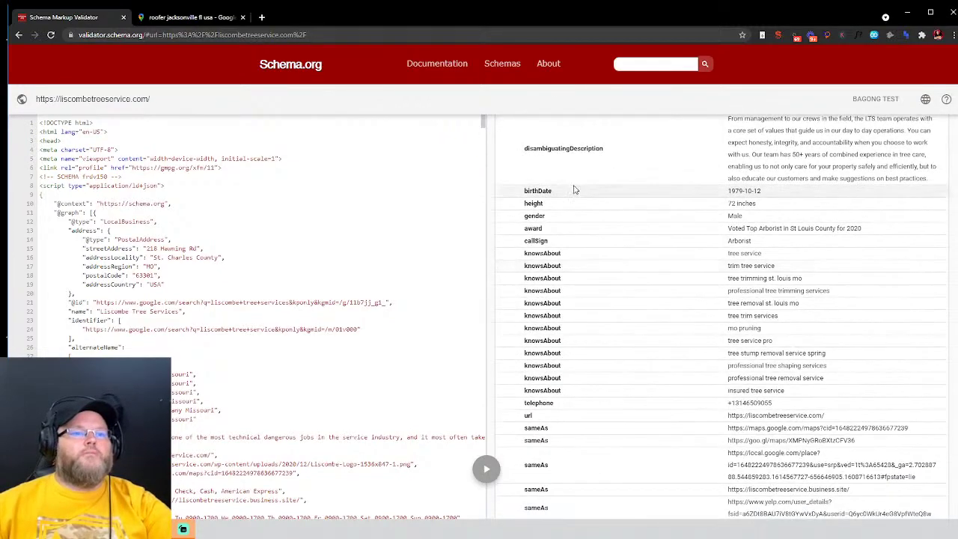
scroll(574, 191, down, 15)
scroll(569, 196, down, 20)
scroll(568, 199, down, 12)
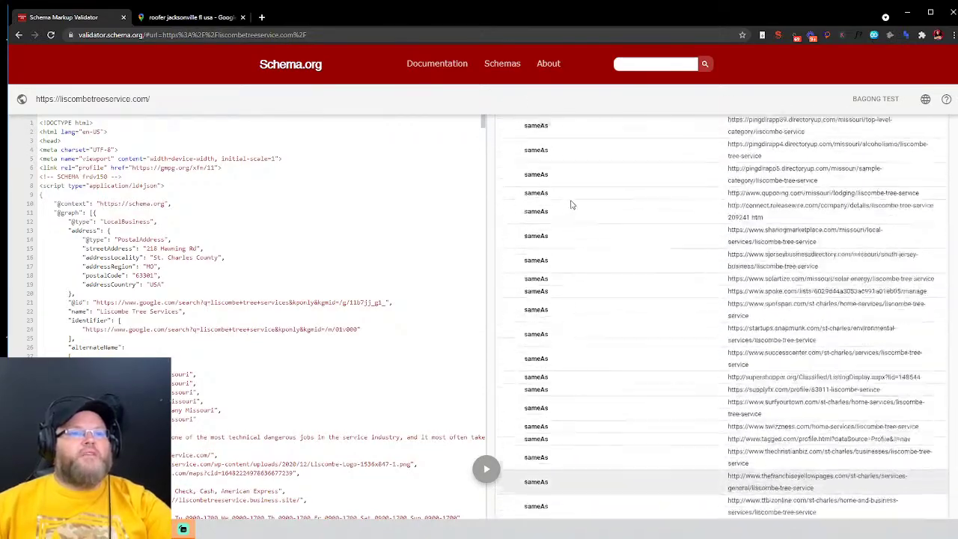
scroll(569, 202, down, 5)
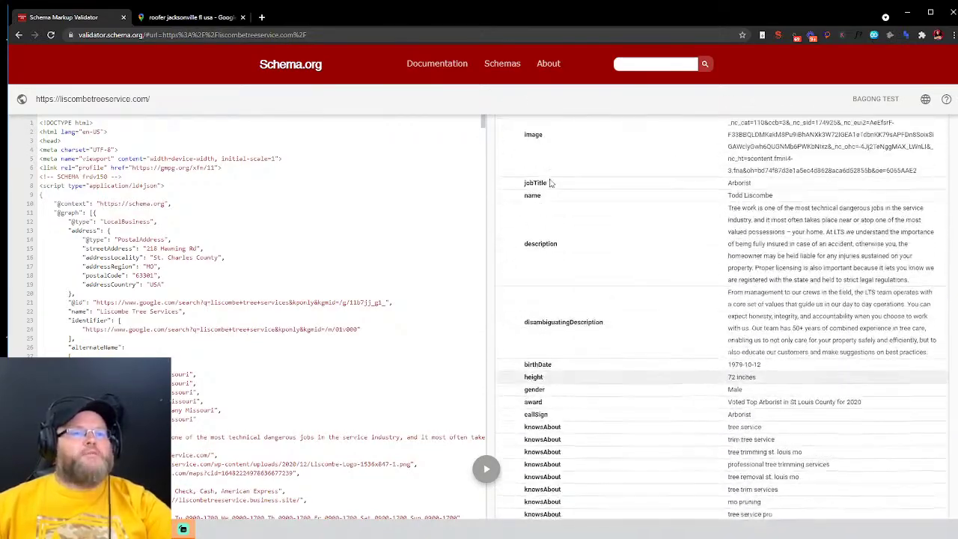
click(510, 135)
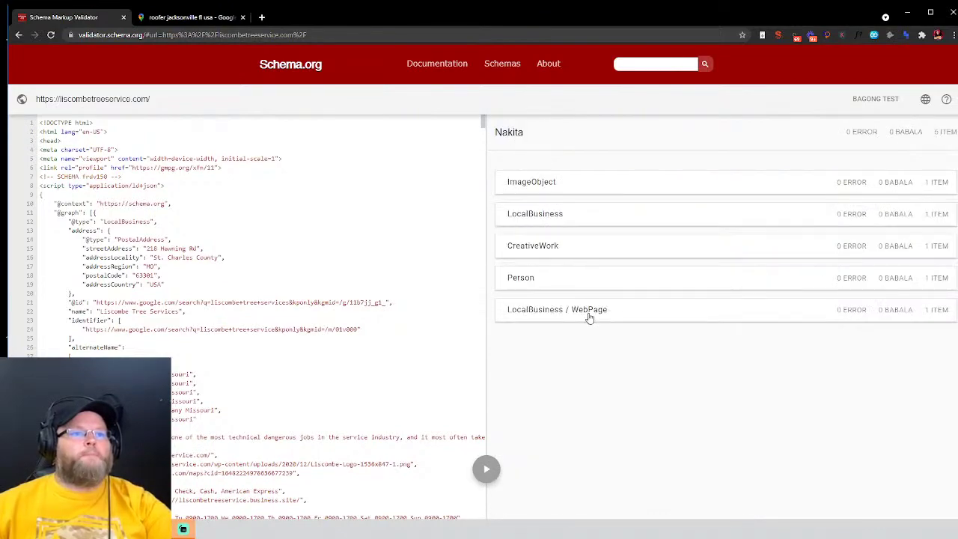
Step: Examine the LocalBusiness / WebPage item's sameAs links, about topics, awards, brands, founder, address and contact point
click(539, 309)
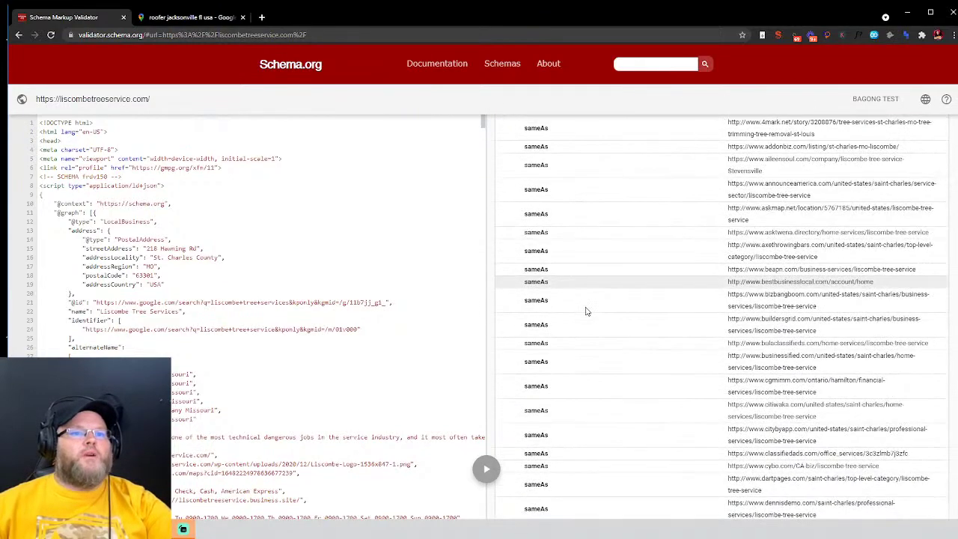
scroll(586, 309, down, 5)
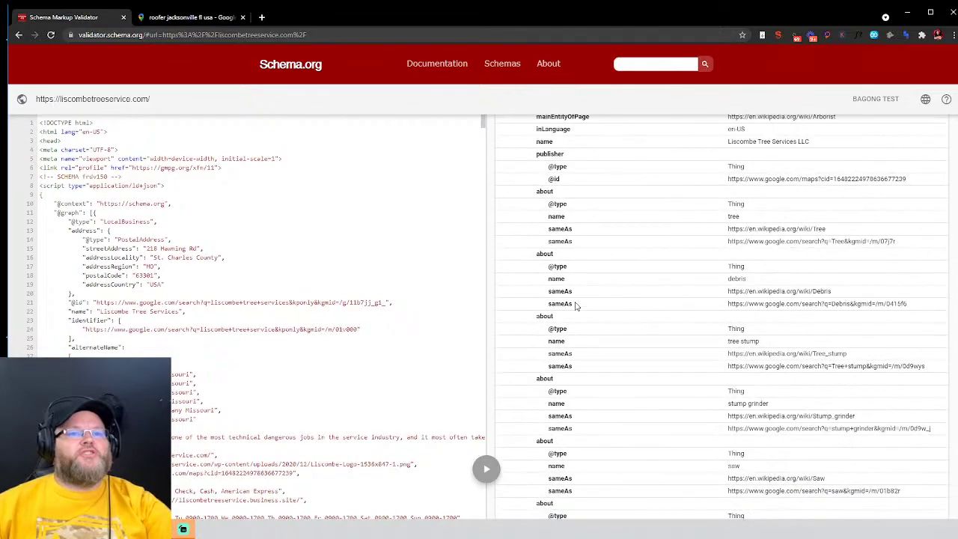
scroll(575, 306, down, 5)
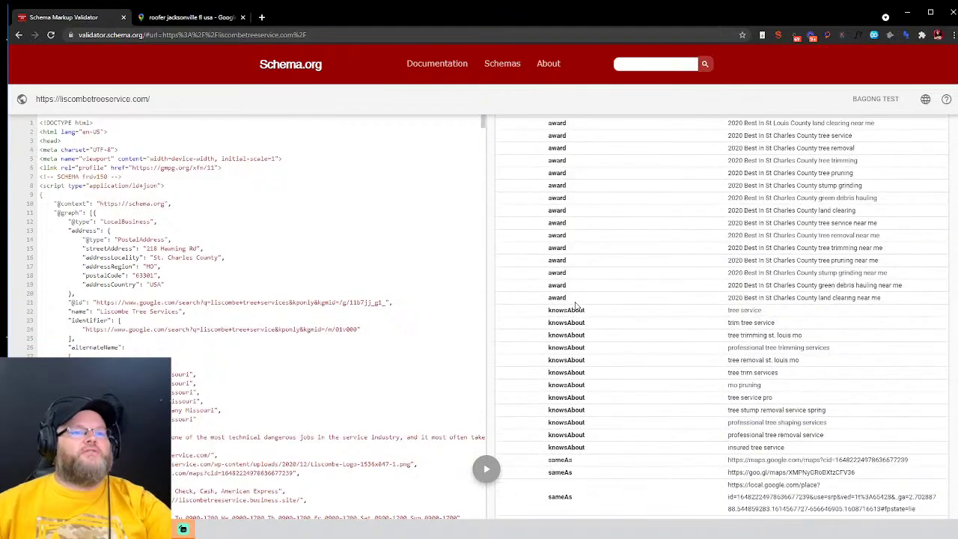
scroll(576, 305, down, 15)
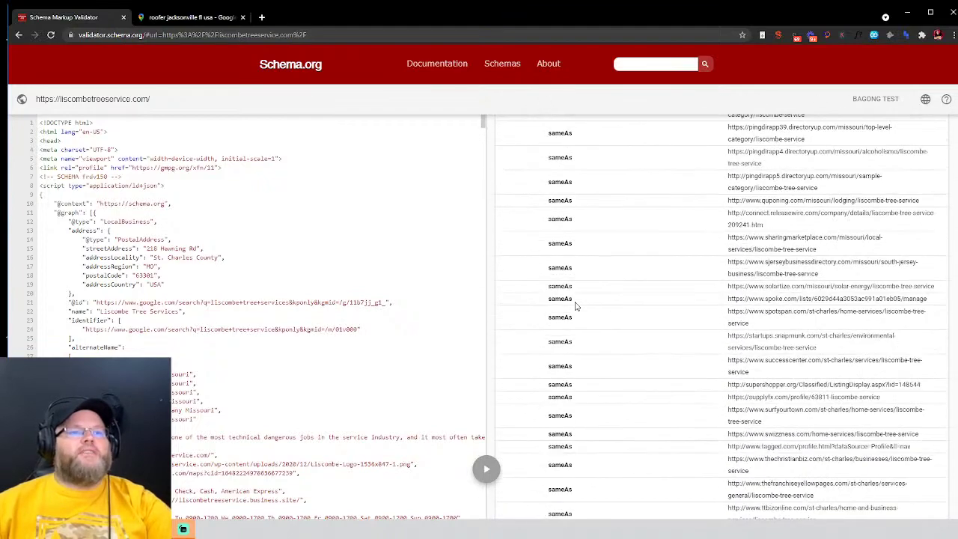
scroll(576, 305, down, 5)
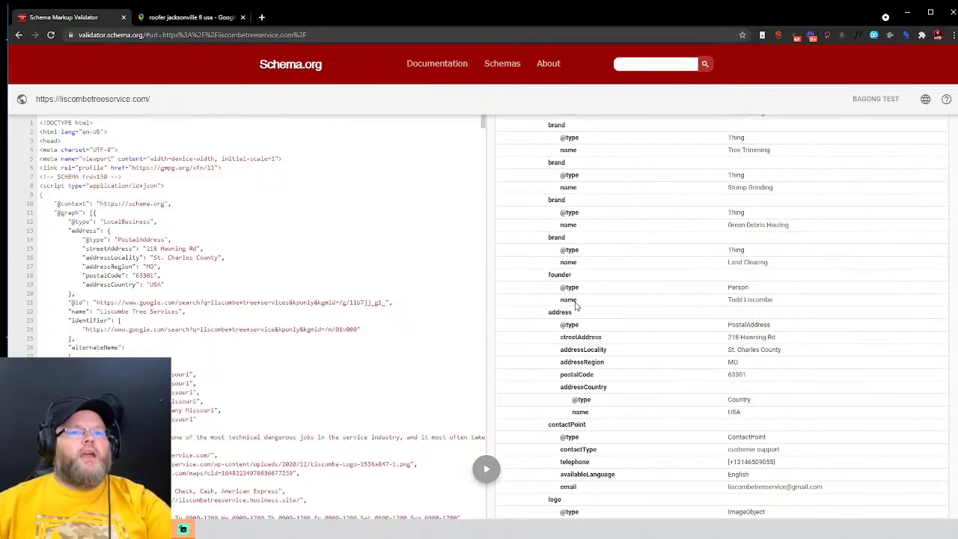
scroll(575, 305, down, 5)
scroll(576, 306, down, 10)
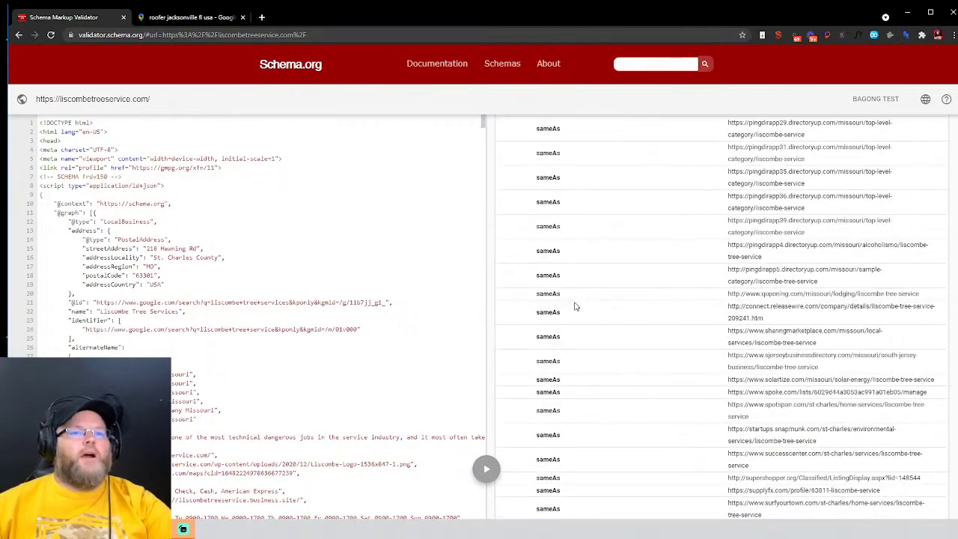
Step: Review the remaining nested LocalBusiness / WebPage properties, including keywords, awards and founding location, and return to the item list
scroll(574, 305, down, 4)
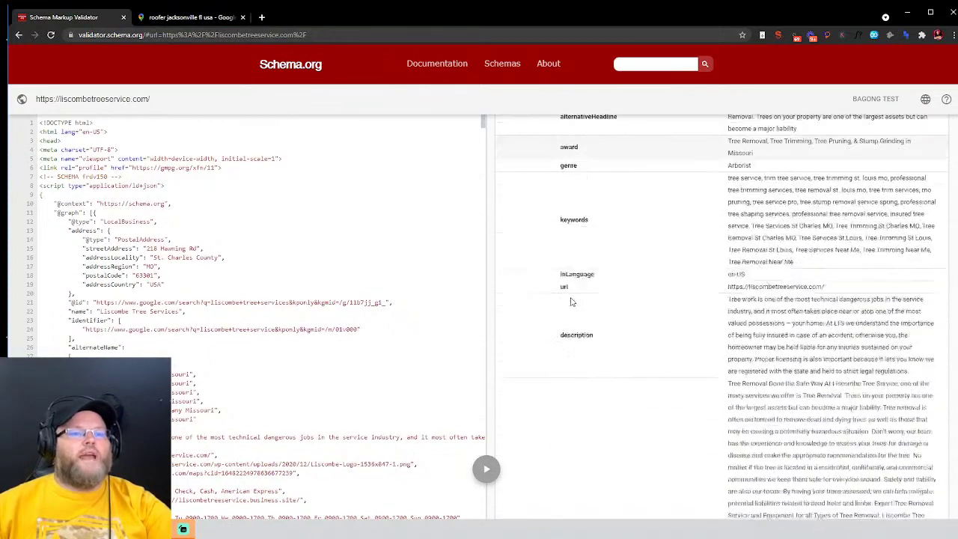
scroll(571, 302, down, 5)
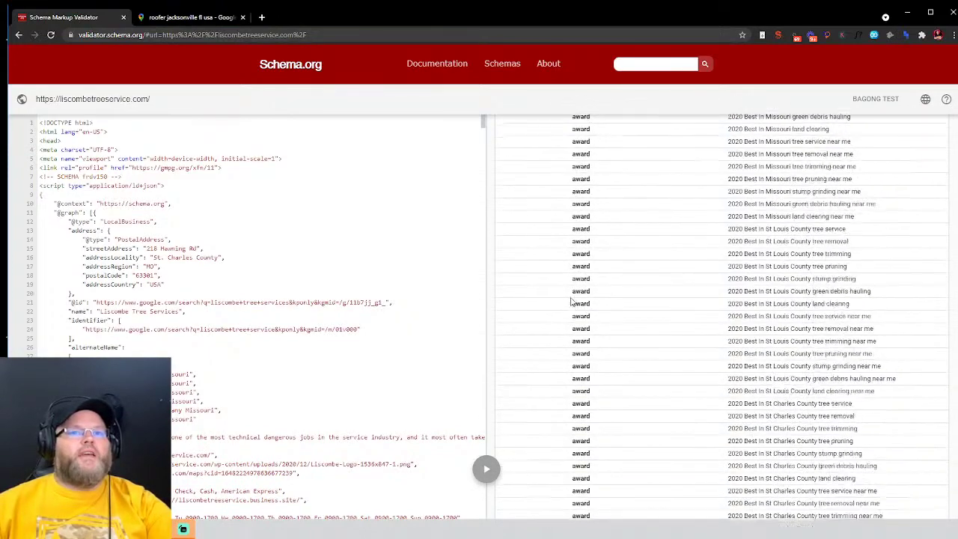
scroll(569, 300, down, 10)
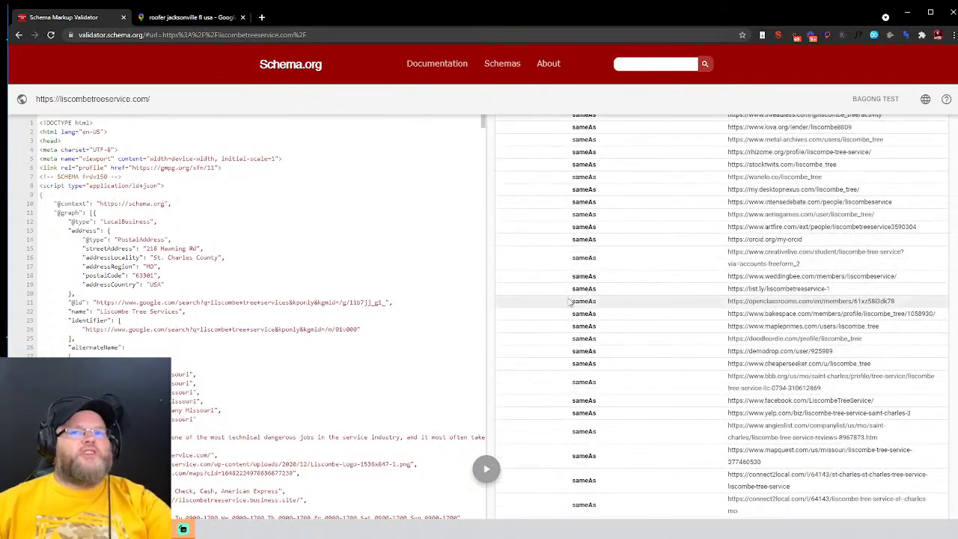
scroll(558, 329, down, 5)
scroll(917, 492, up, 15)
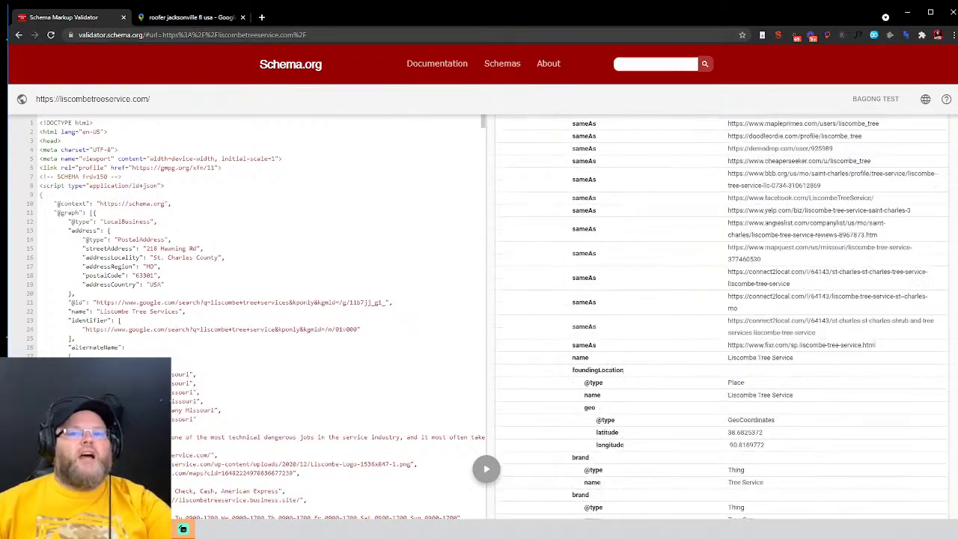
scroll(910, 470, up, 10)
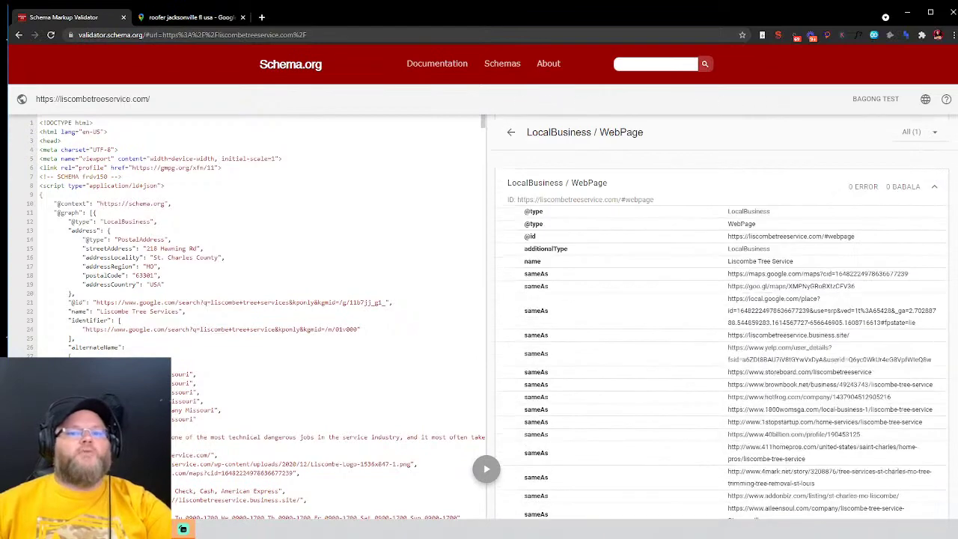
click(509, 132)
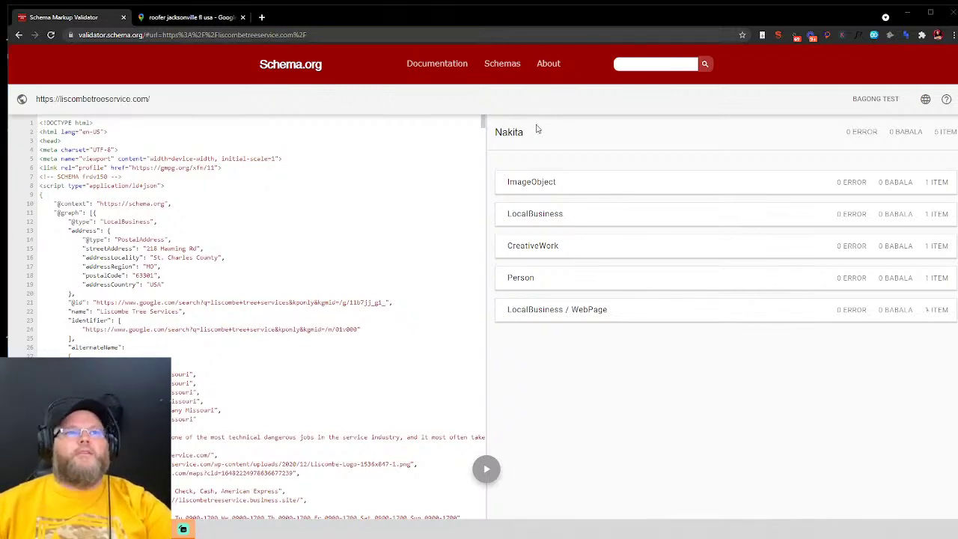
Step: Open Wikipedia in a new browser tab, search for "roofer" and open the Roofer article
click(261, 17)
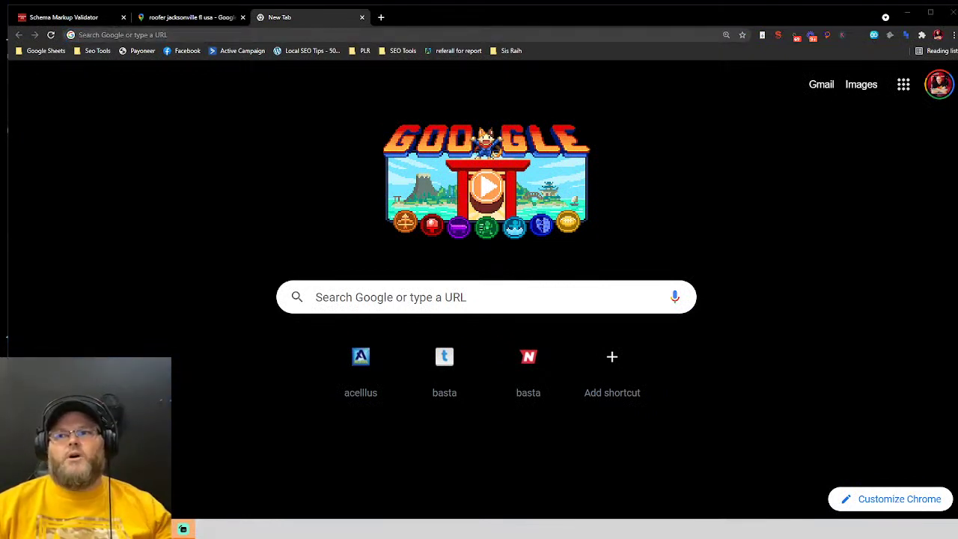
click(293, 37)
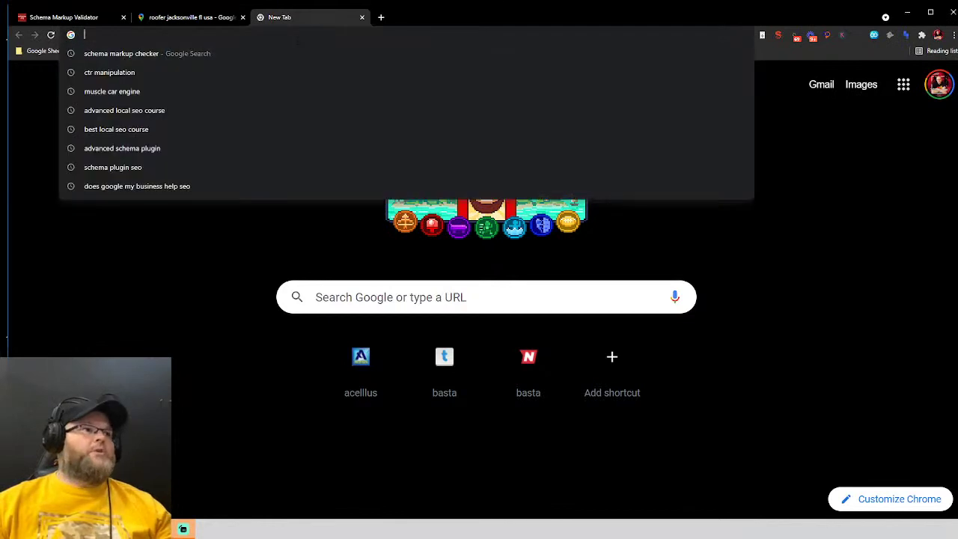
text(Wikipedia.com)
key(Return)
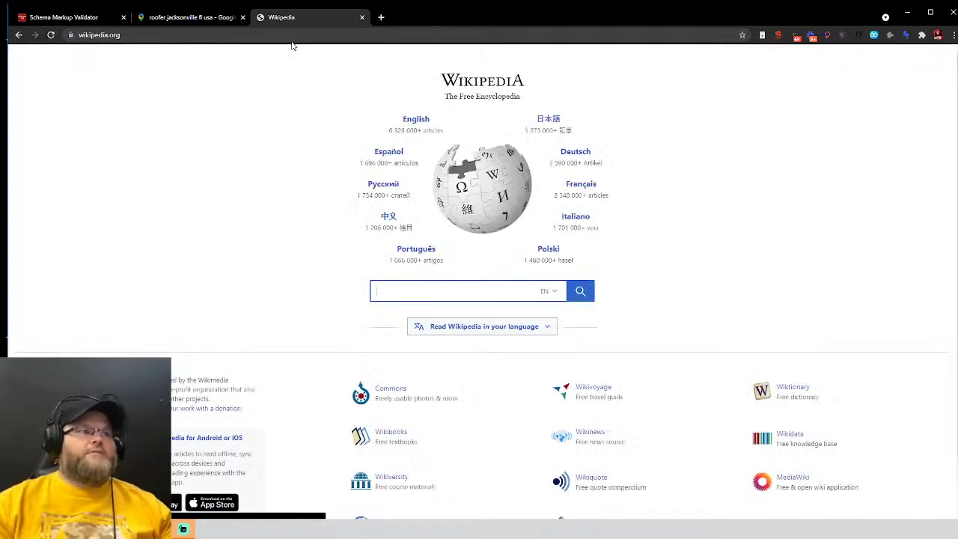
text(roofer)
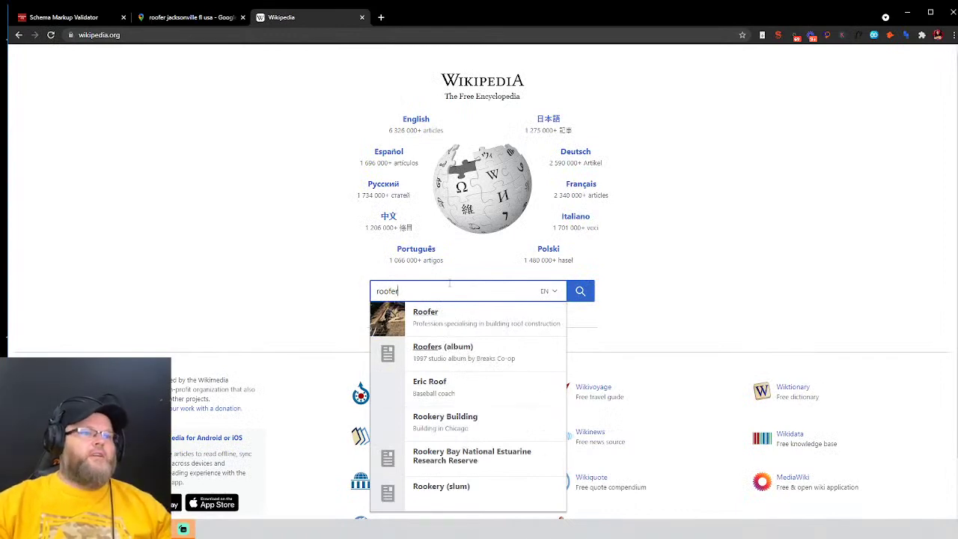
click(441, 315)
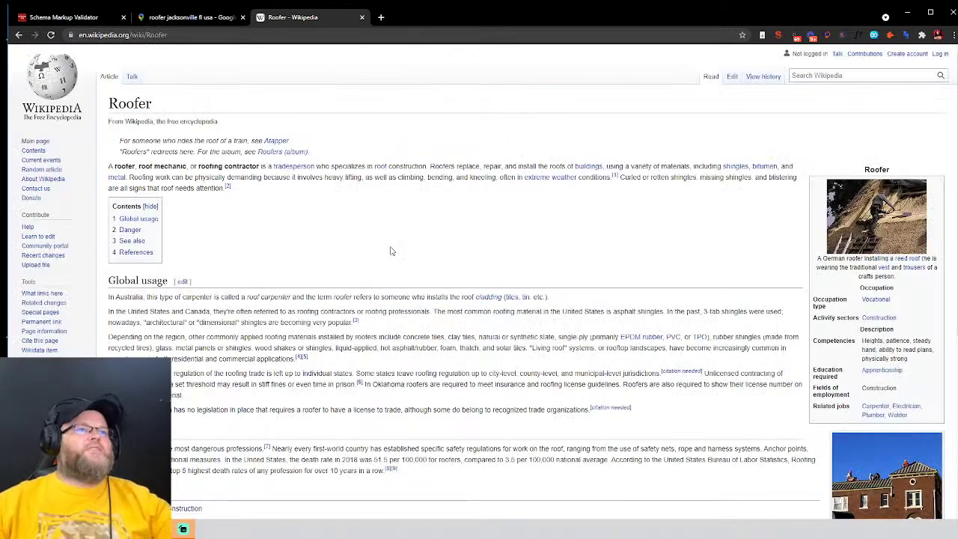
Step: Search Wikipedia for "roofing" and open the suggested Roofing nail article
mouse_move(278, 152)
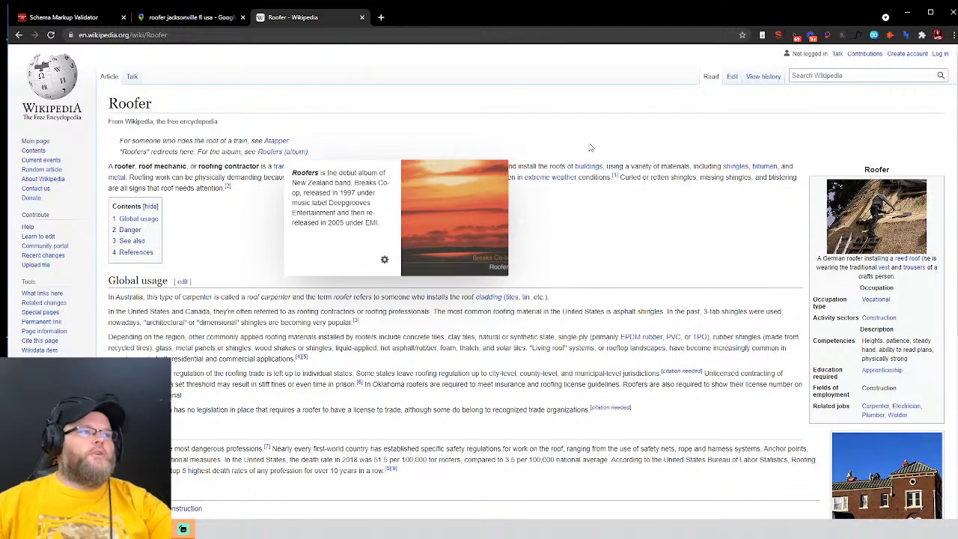
click(876, 75)
text(roofing)
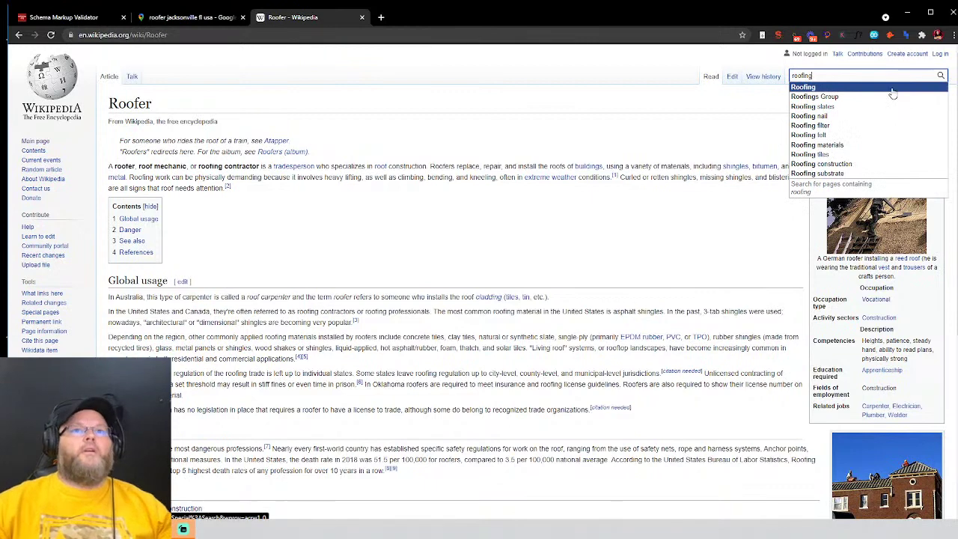
click(855, 117)
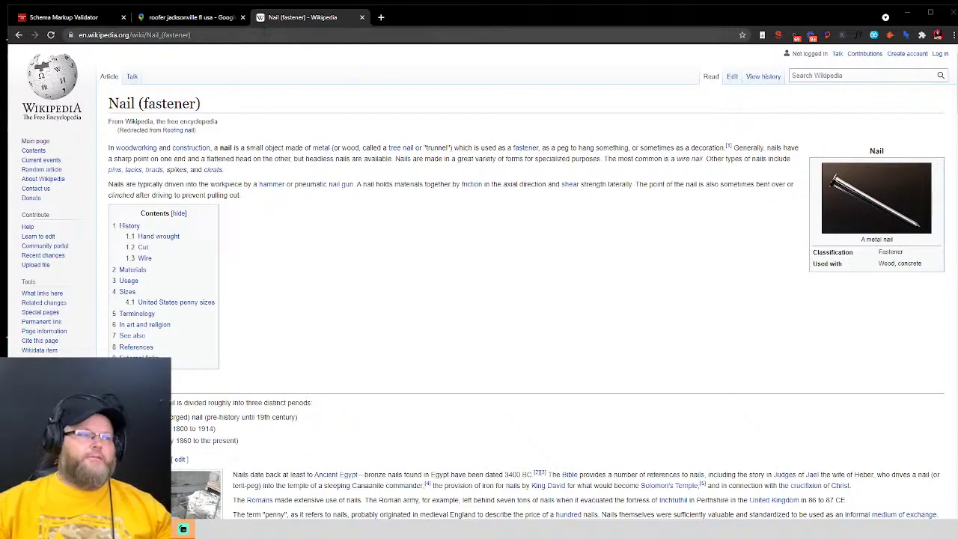
Step: Load wikidata.org in the tab showing the Wikipedia article
click(265, 36)
text(wikidata.org)
key(Return)
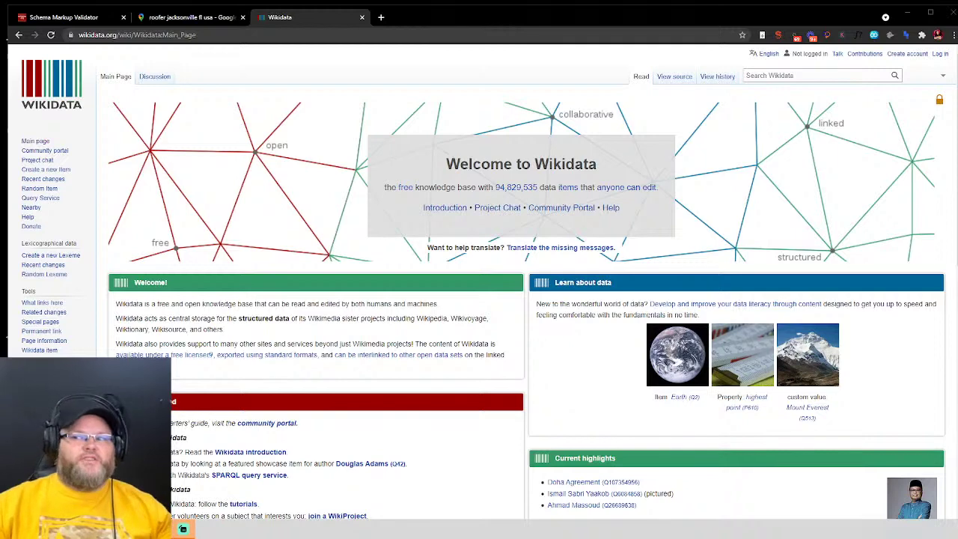
Step: Search Google for "google knowledge graph api" in a new browser tab and open the Google Developers result
click(381, 16)
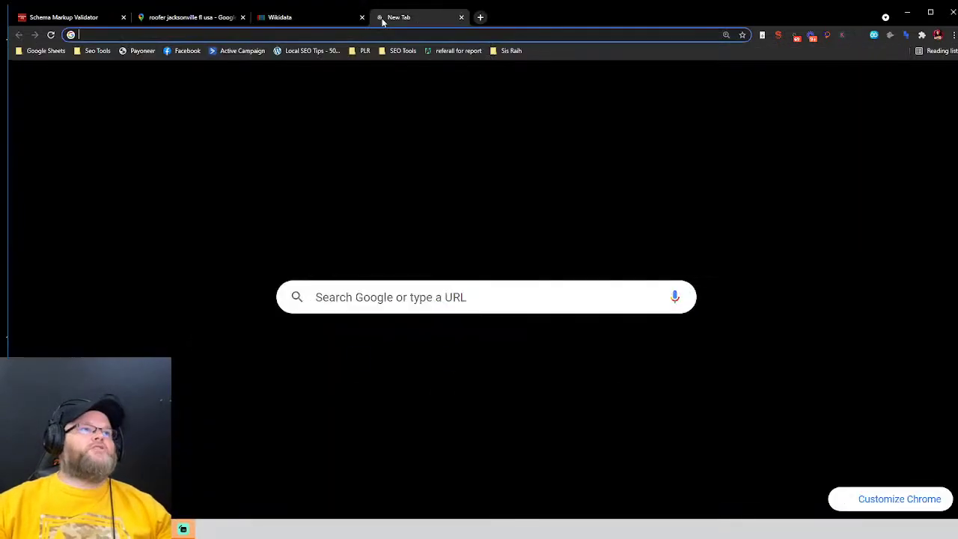
click(421, 298)
text(google knowledge graph api)
key(Return)
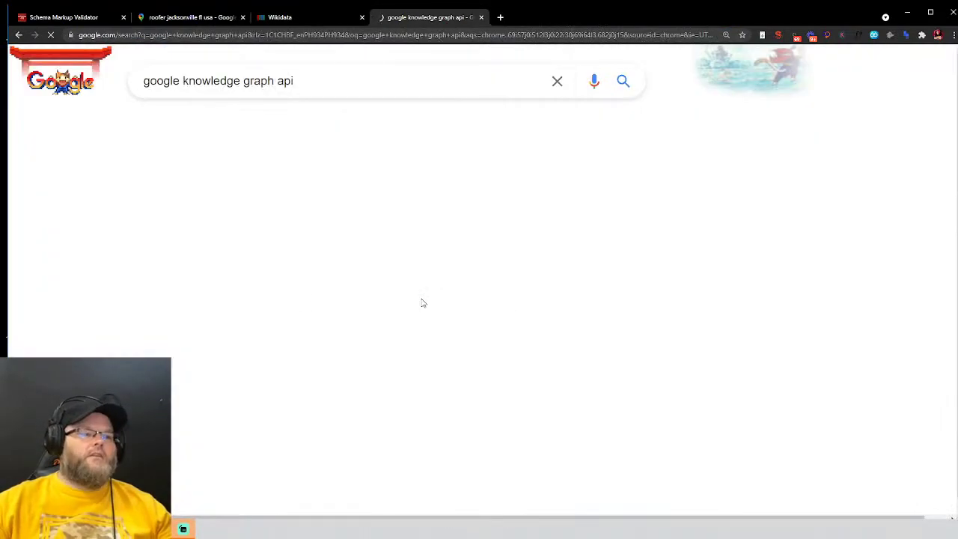
scroll(482, 262, down, 3)
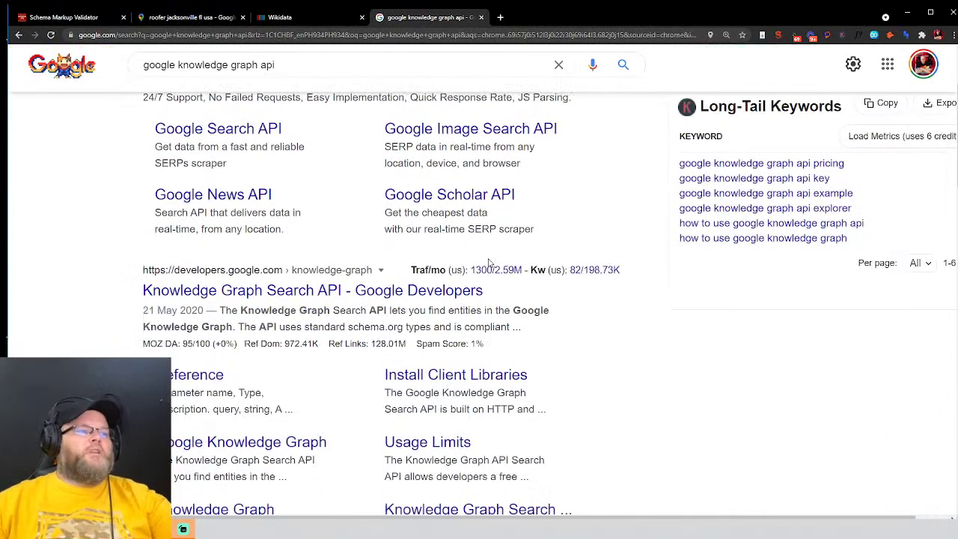
click(408, 295)
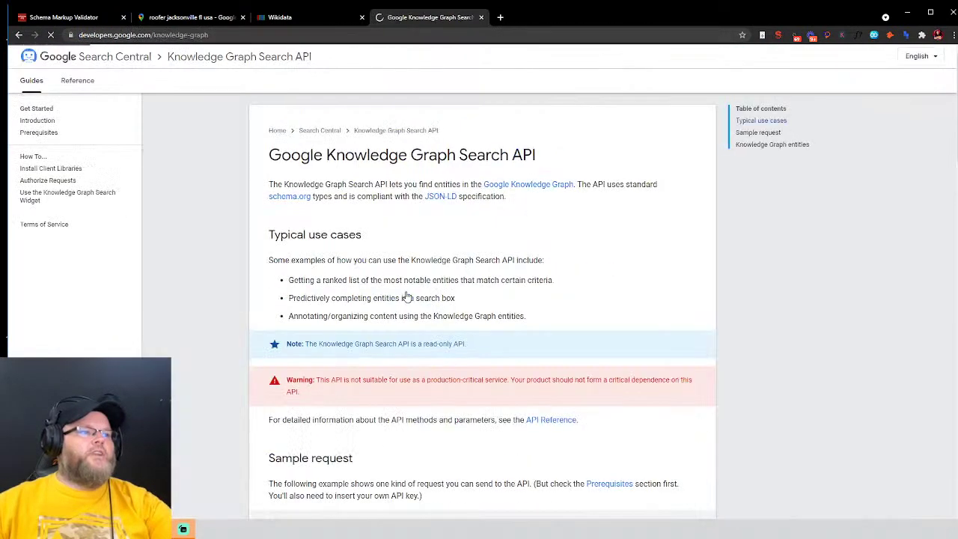
Step: Review the sample request and the list of entity types on the Knowledge Graph Search API page
scroll(621, 249, down, 20)
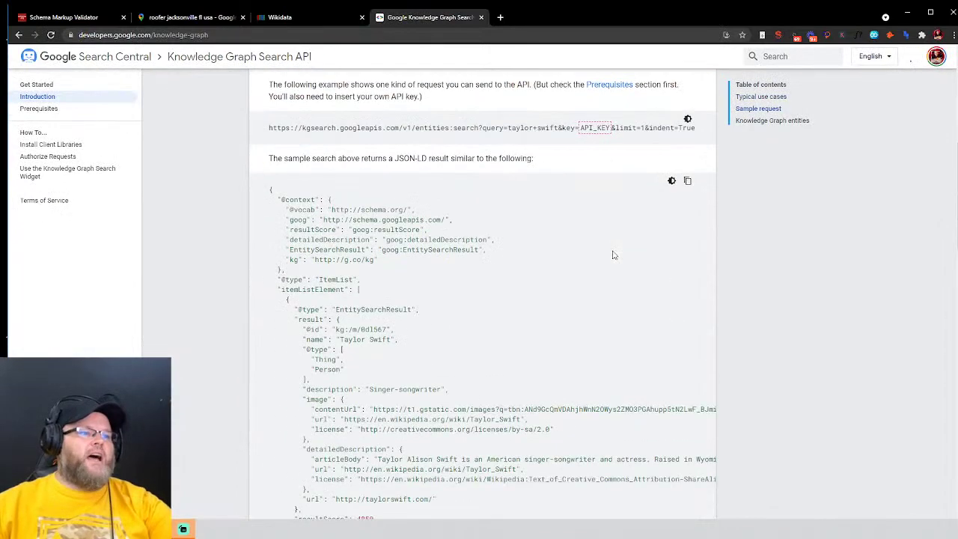
scroll(611, 256, down, 5)
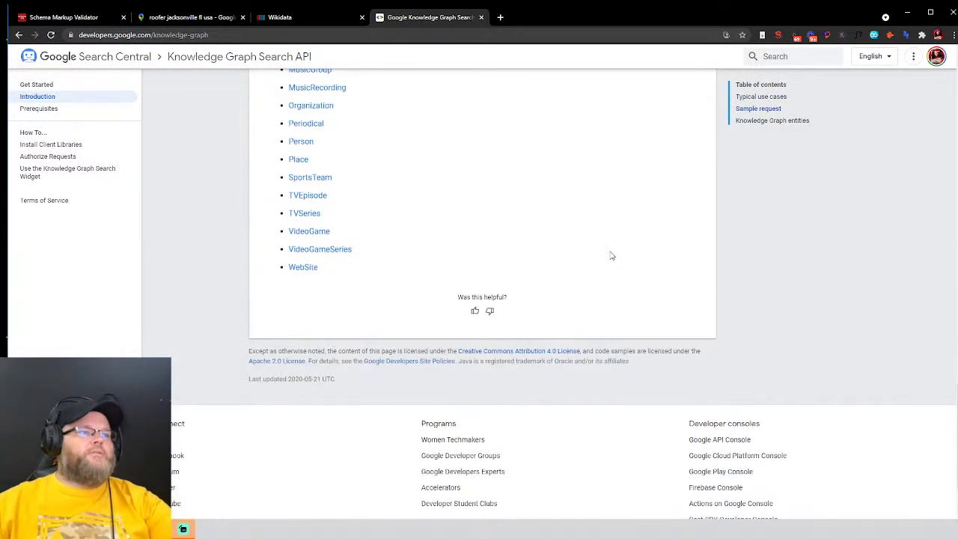
scroll(608, 262, up, 3)
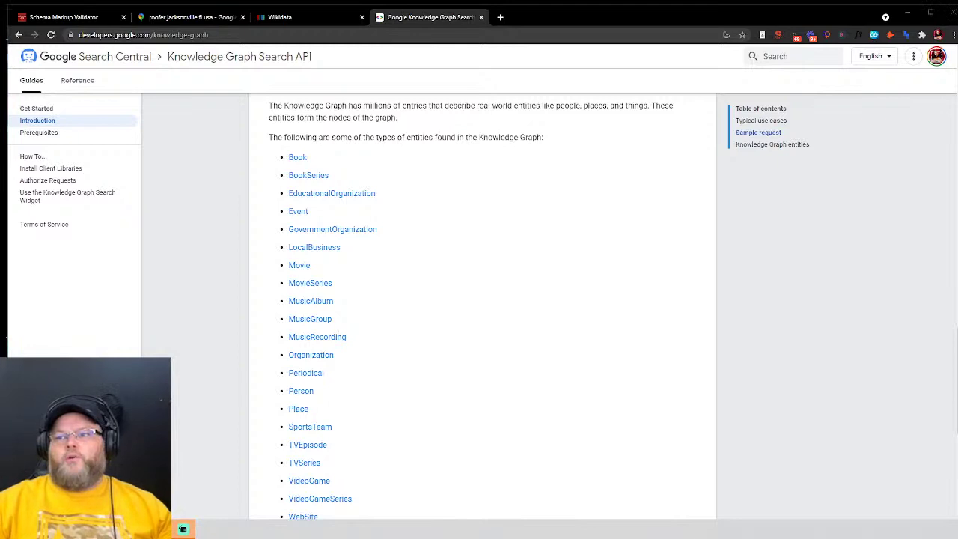
Step: Load dbpedia.org in the current tab and accept all cookies
click(281, 35)
text(dbpedia.org)
key(Return)
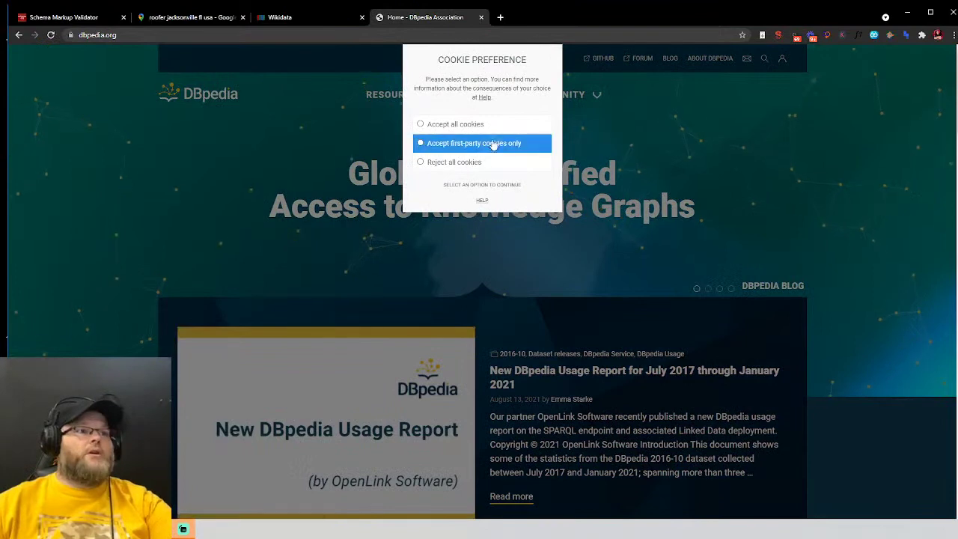
click(486, 124)
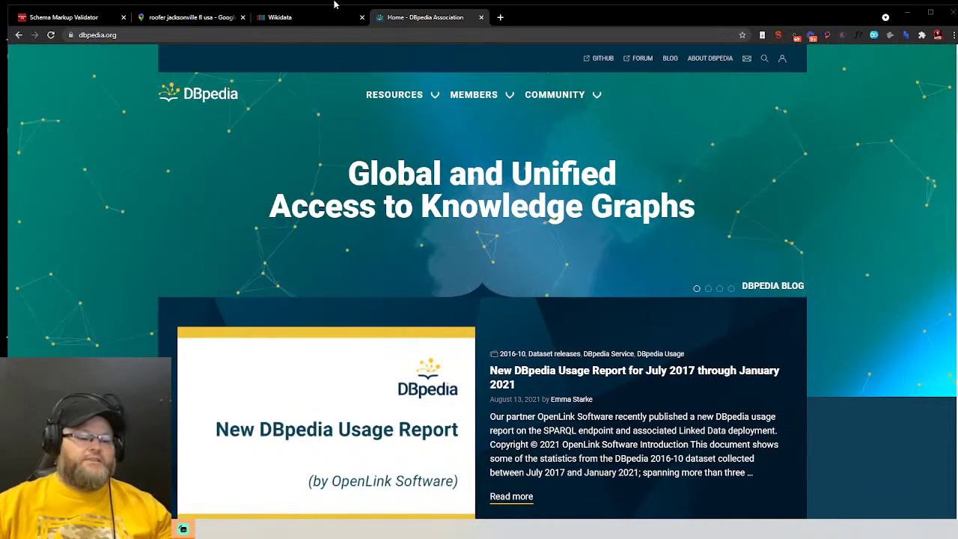
Step: Load schema.org in the current tab and open its Documentation page
click(344, 30)
text(schema.org)
key(Return)
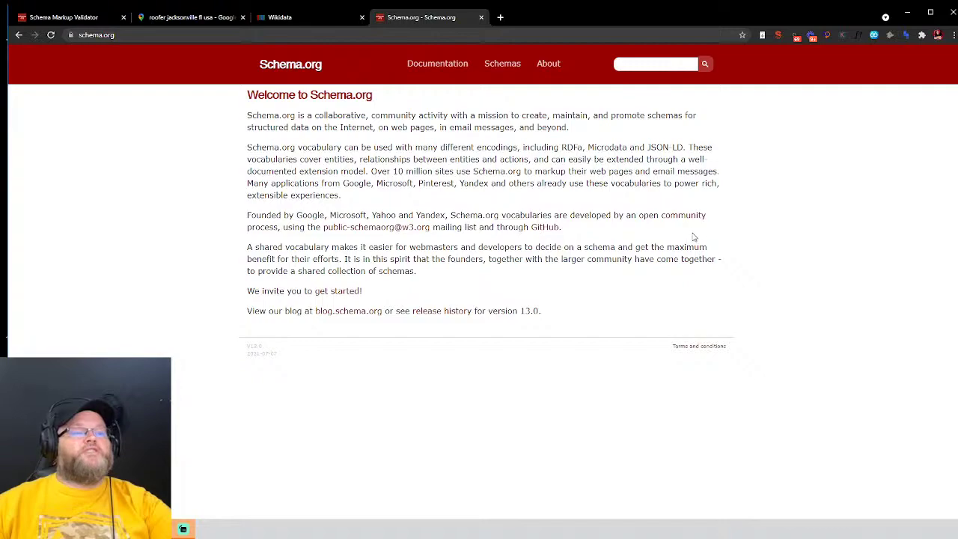
click(435, 64)
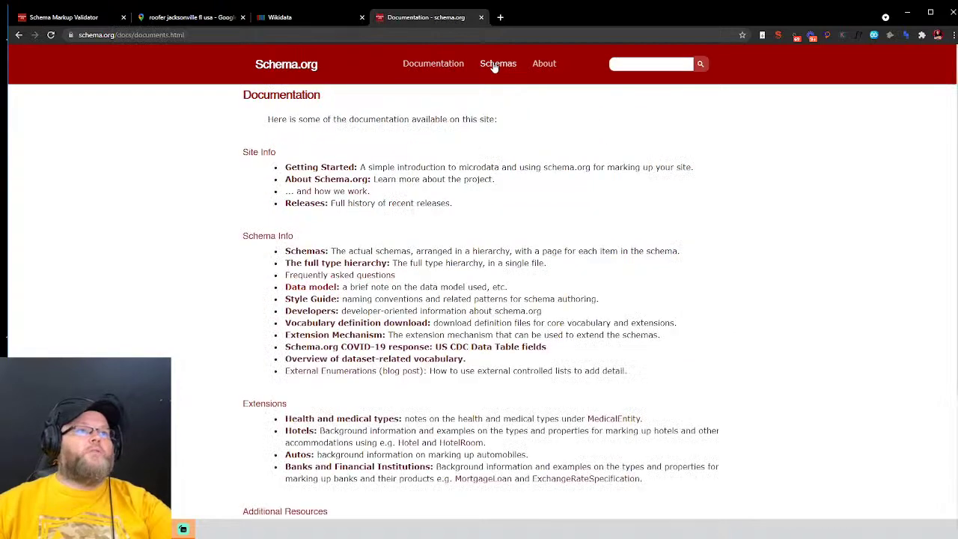
Step: Look through schema.org's Schemas page, check the included schema types in the schema.txt notes in Notepad, and return to the browser
click(497, 65)
scroll(446, 322, down, 6)
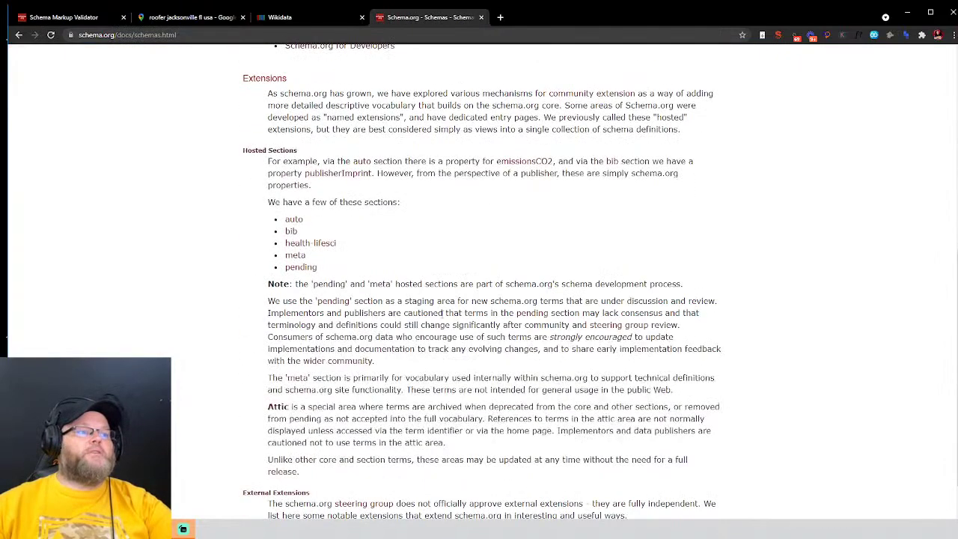
scroll(440, 316, up, 5)
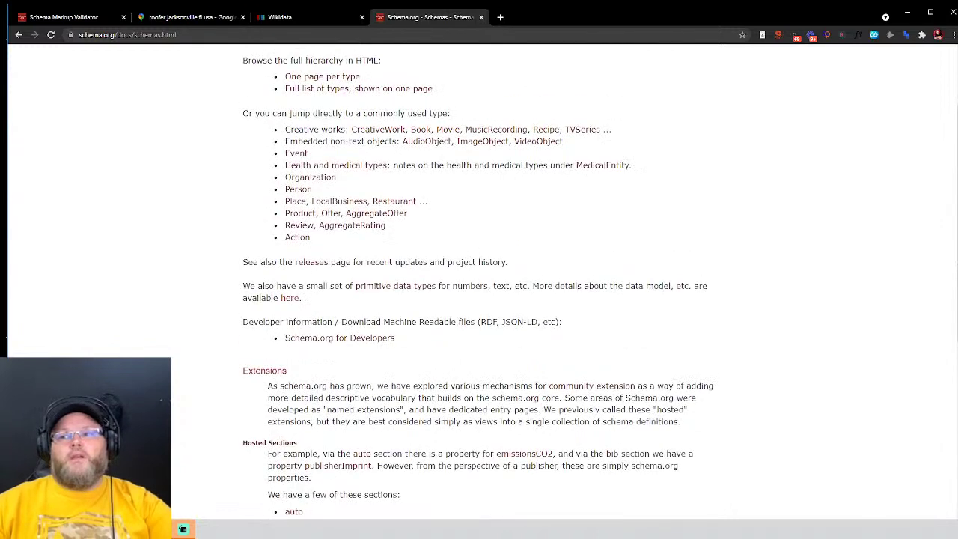
key(alt+Tab)
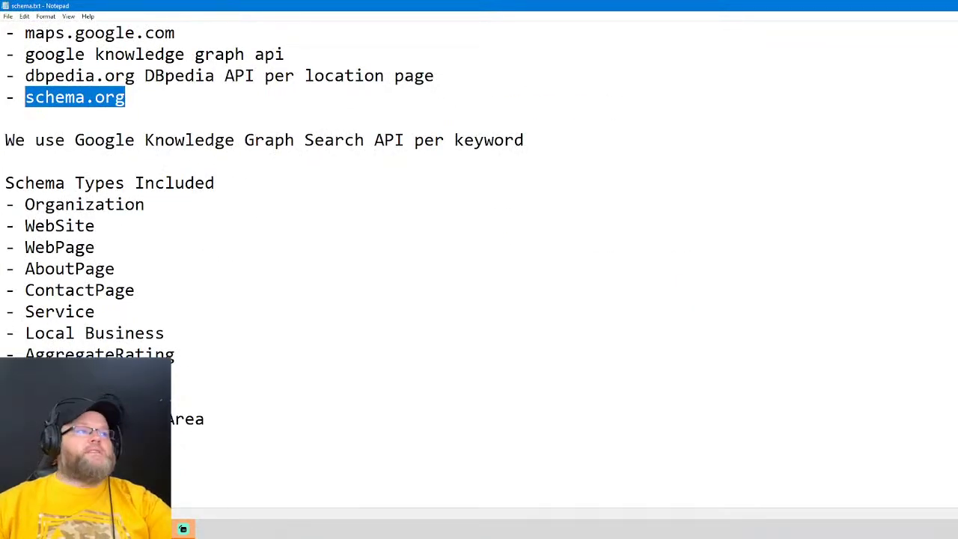
key(alt+Tab)
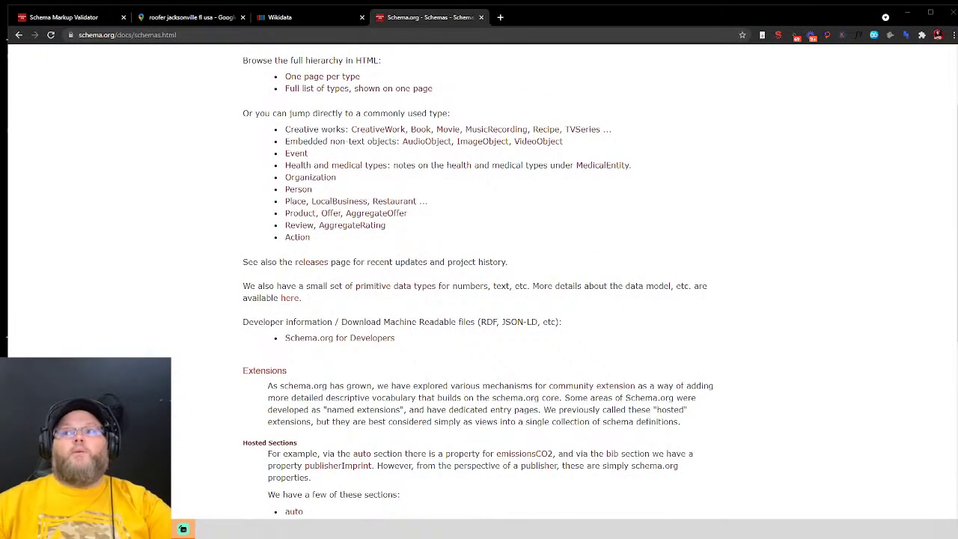
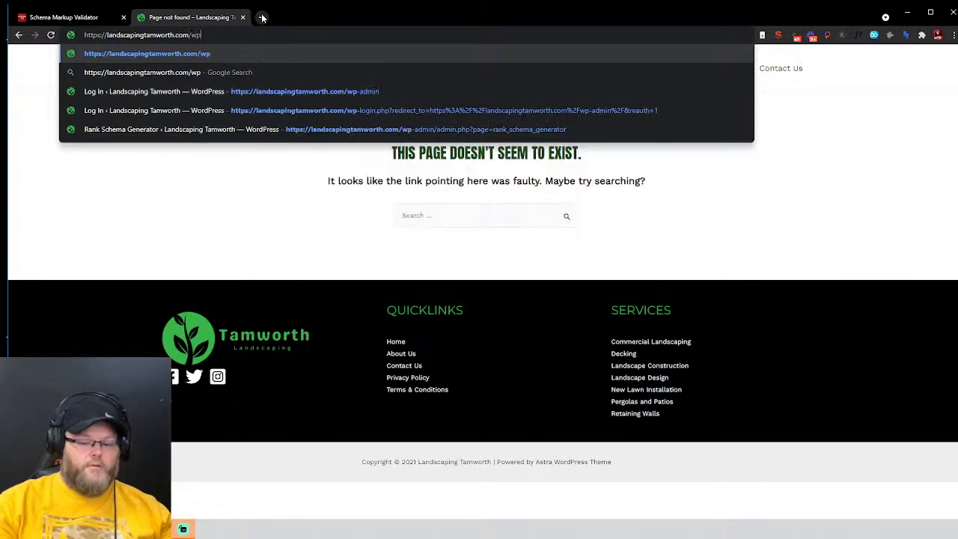
Step: Load landscapingtamworth.com/wp-login.php and log in to WordPress with the prefilled credentials
text(-login.)
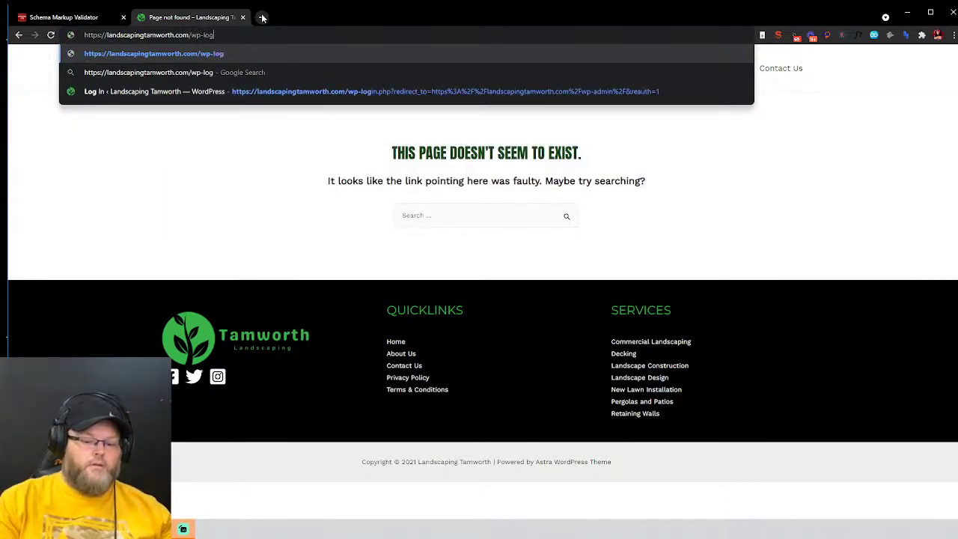
text(php)
key(Return)
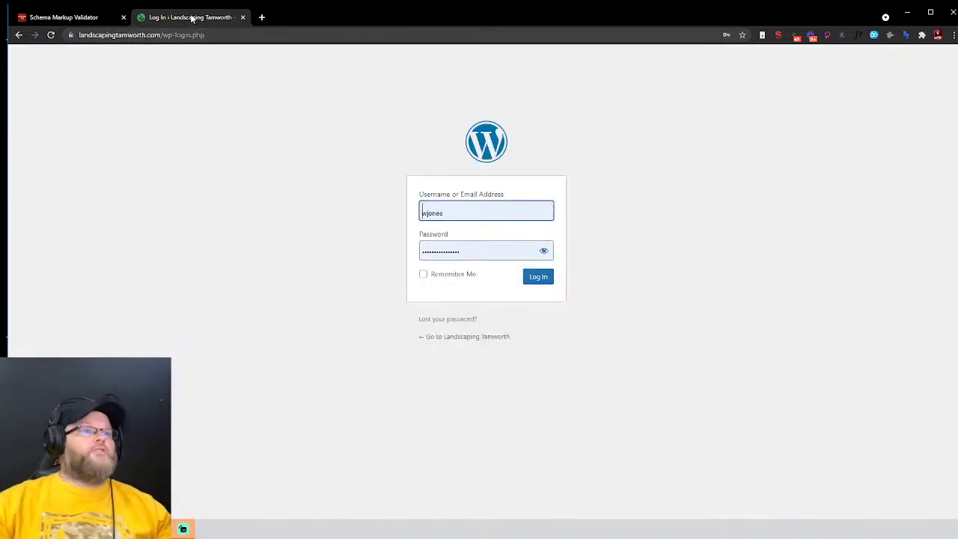
click(538, 276)
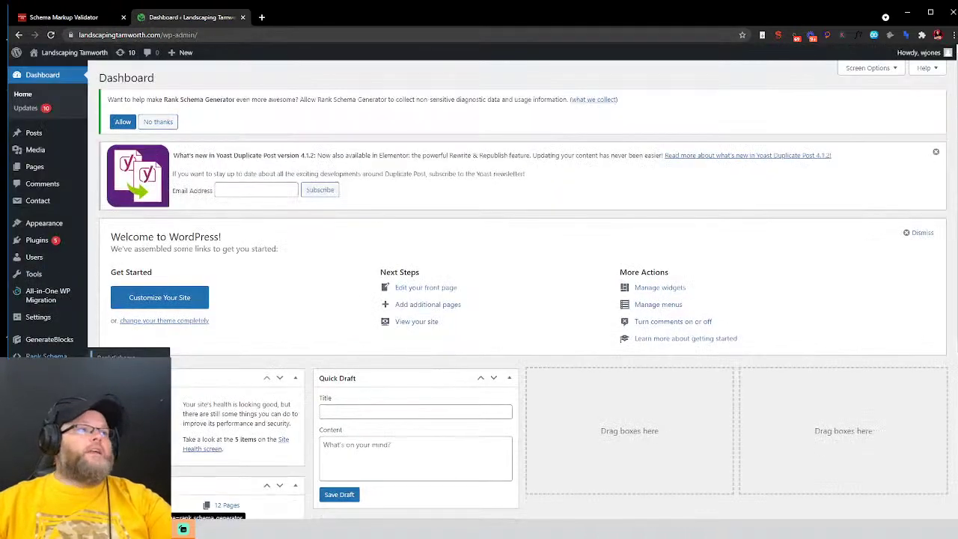
Step: View the Rank Schema plugin's License Settings, and open its Rank Schema generator form
mouse_move(37, 241)
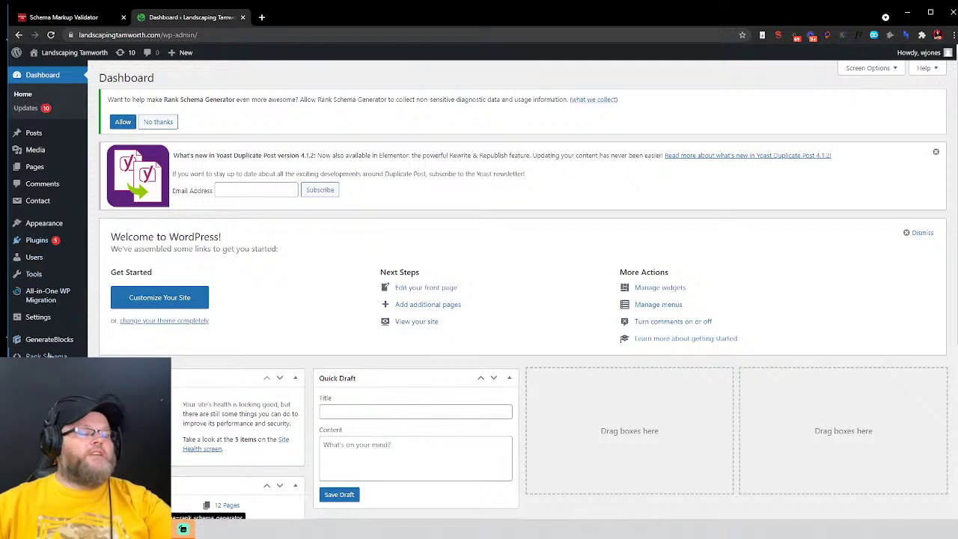
mouse_move(48, 357)
click(124, 374)
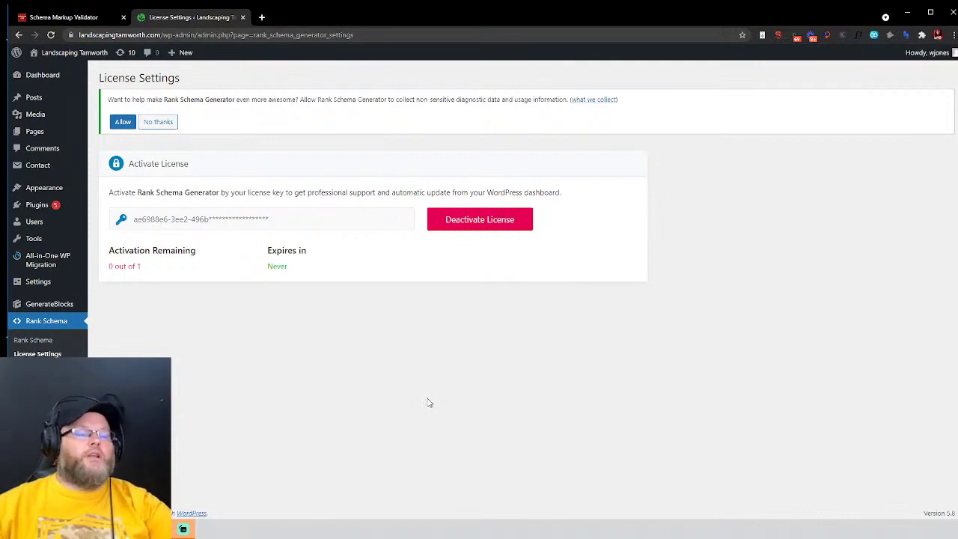
click(23, 342)
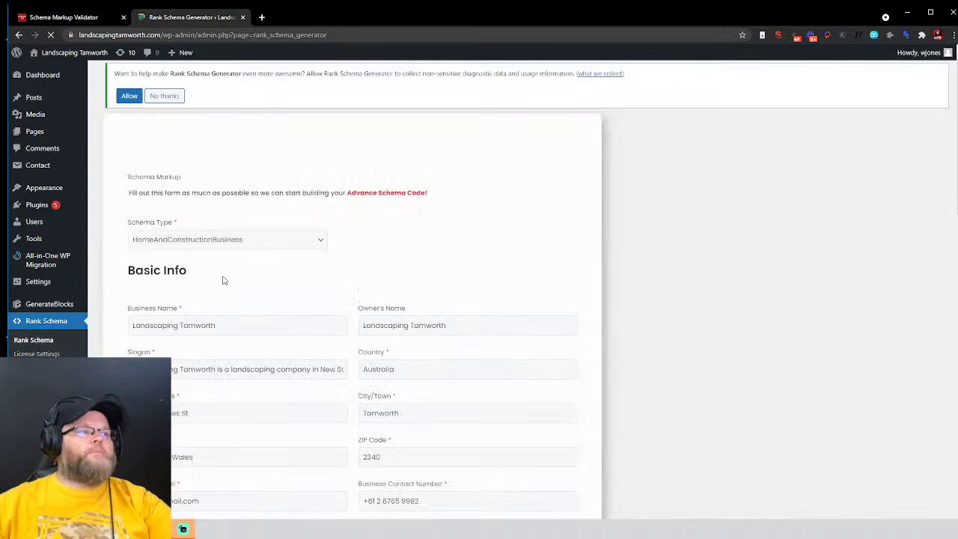
Step: Browse the full list of available Schema Type options and close it, keeping HomeAndConstructionBusiness
click(286, 243)
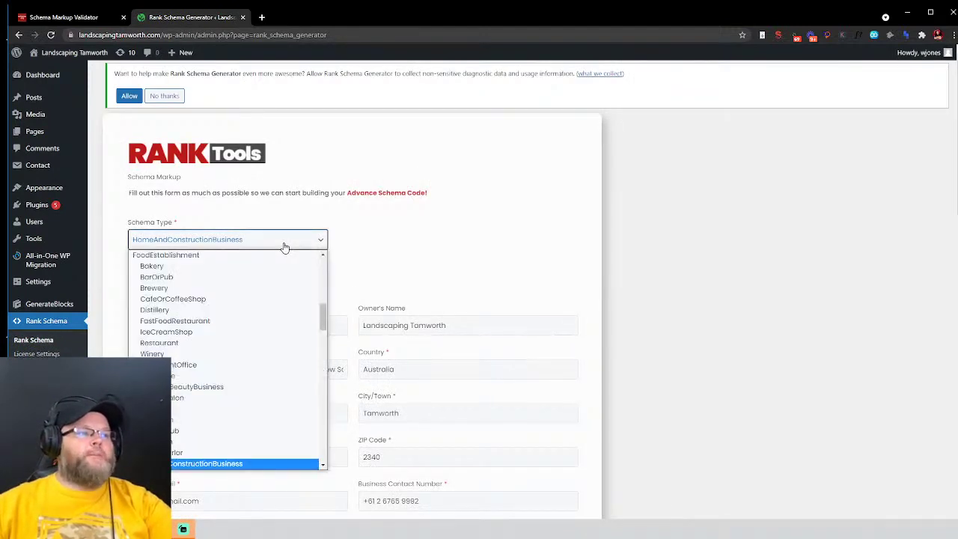
drag(323, 314, 320, 249)
scroll(314, 287, down, 15)
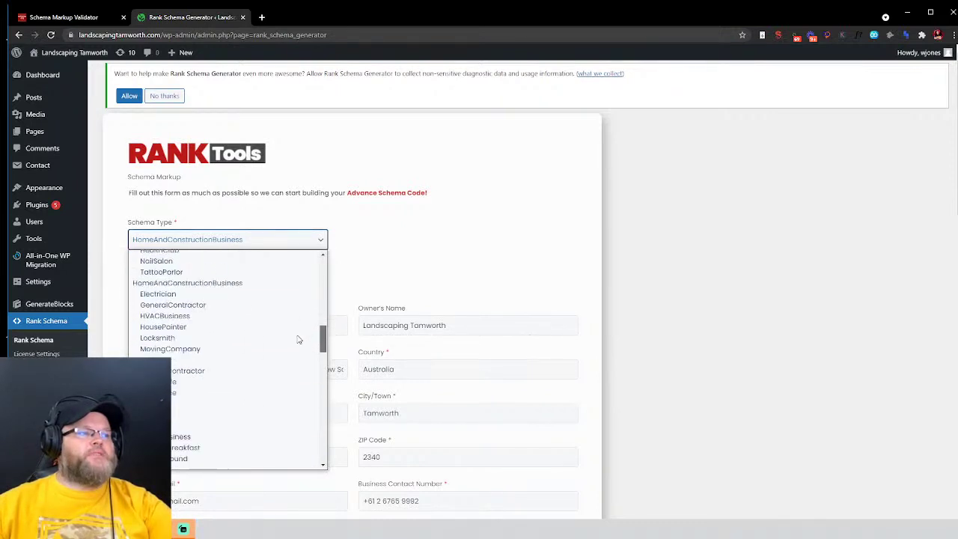
scroll(287, 442, down, 3)
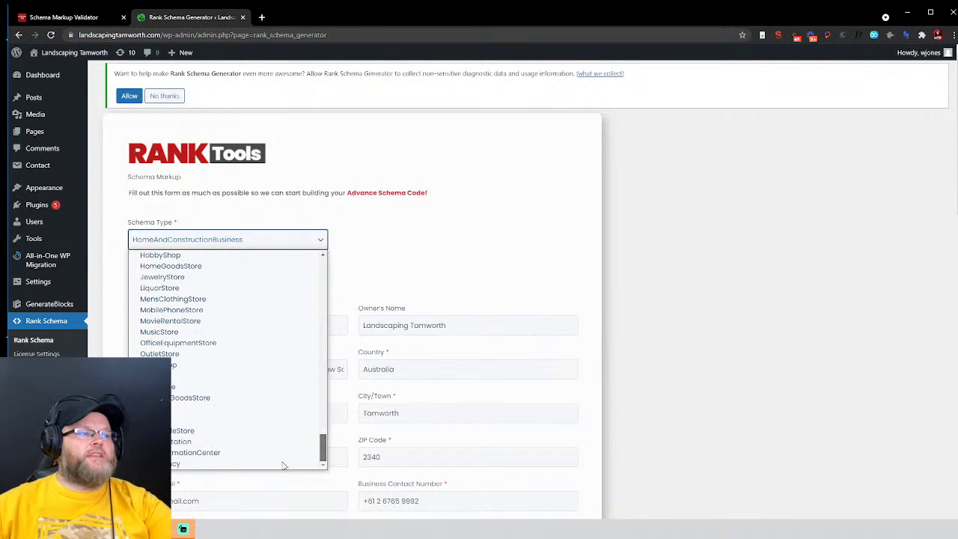
scroll(291, 394, up, 10)
click(453, 258)
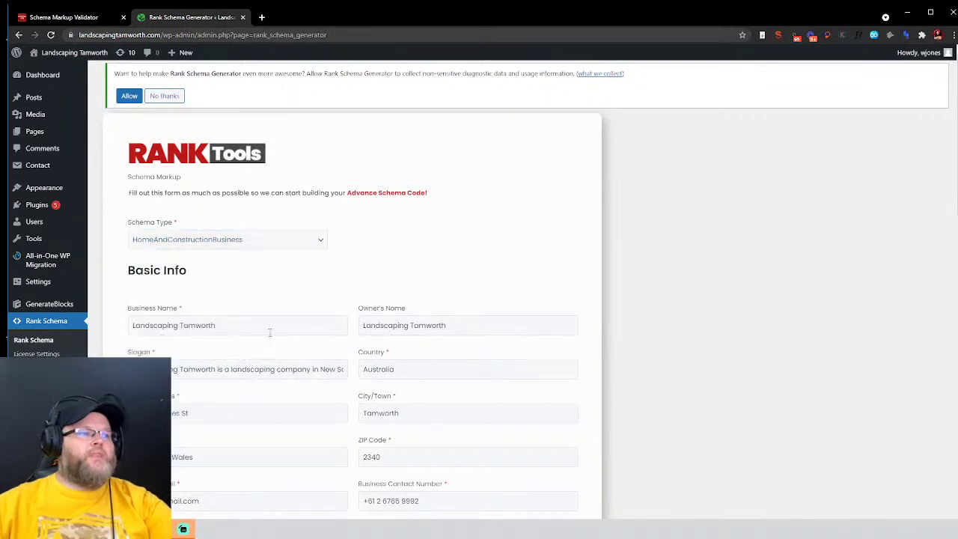
Step: Go through the Basic Info fields of the Rank Schema form, from business name and owner to contact number and description
scroll(269, 332, down, 2)
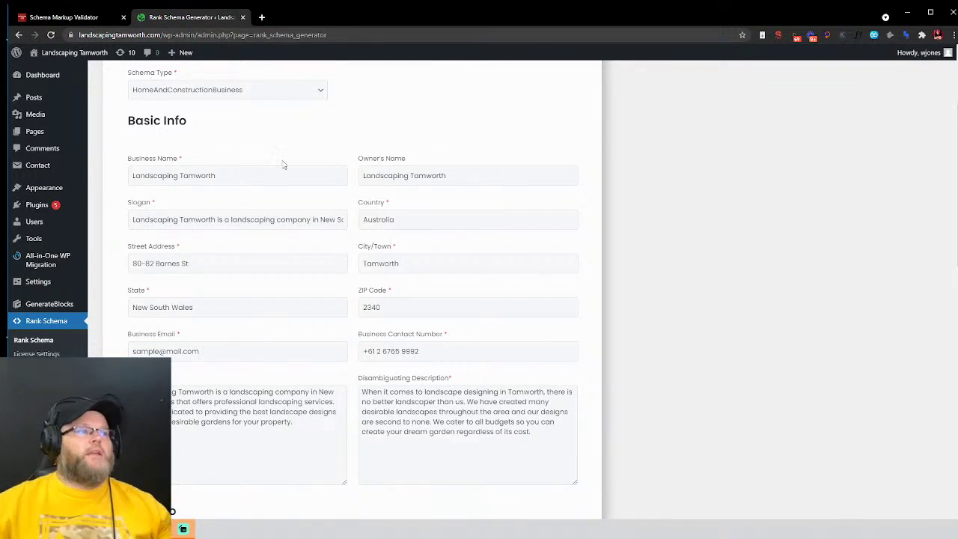
scroll(269, 185, up, 1)
scroll(262, 195, down, 1)
click(261, 179)
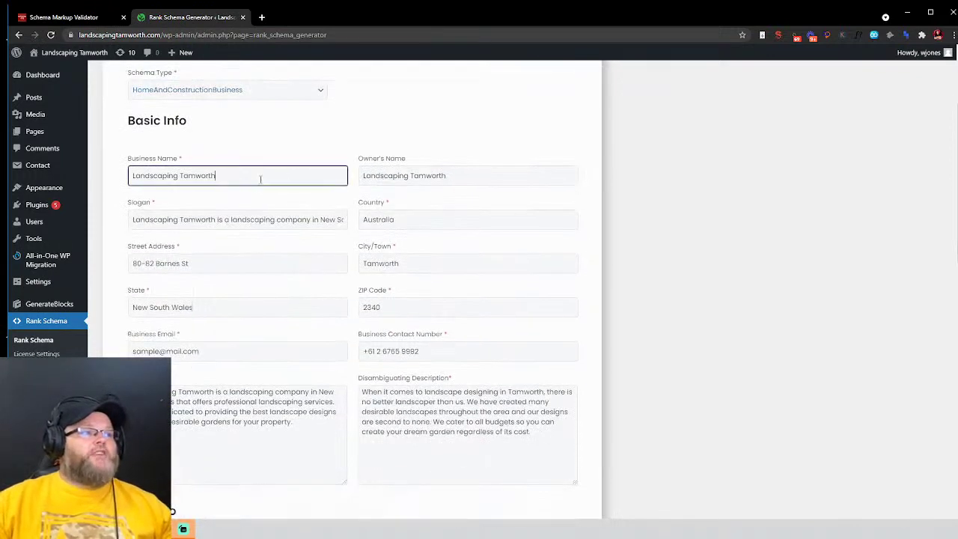
click(445, 175)
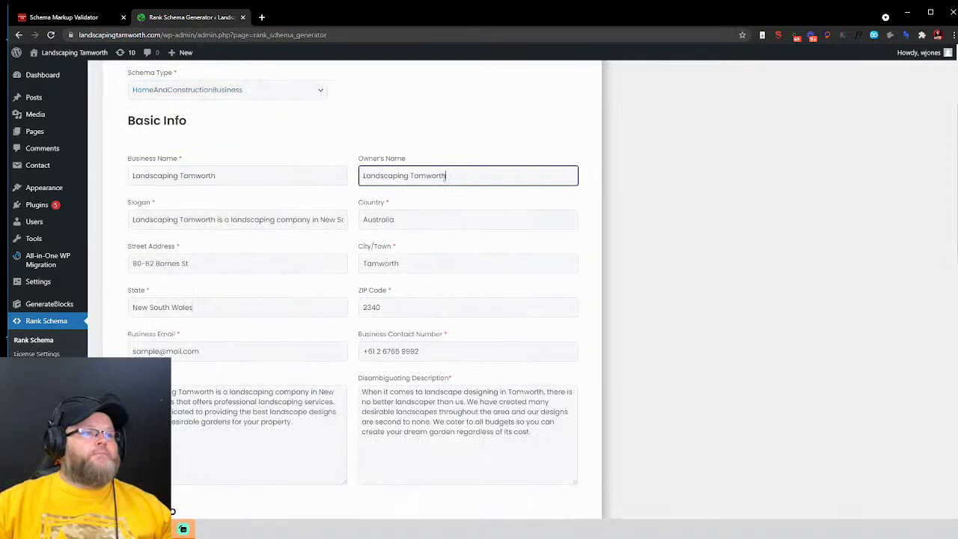
click(279, 222)
click(399, 219)
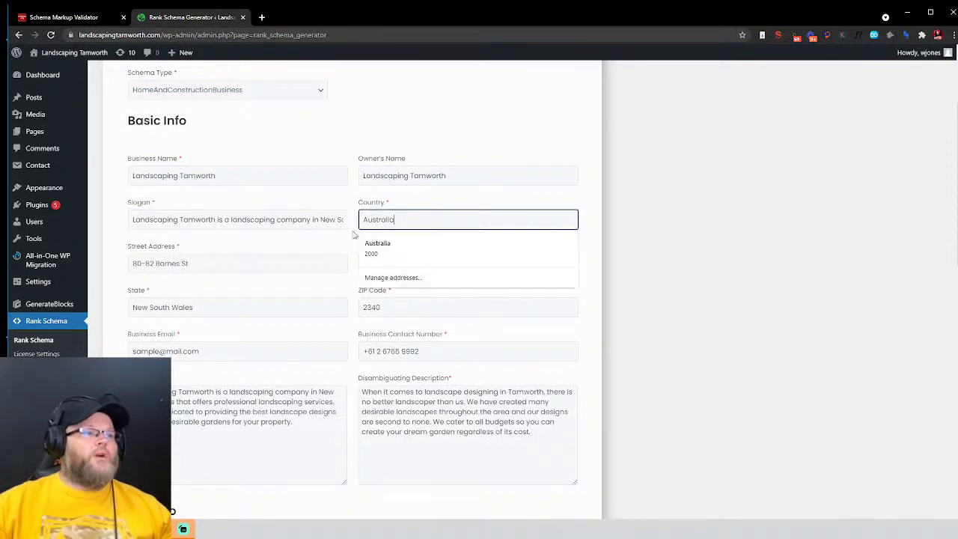
click(241, 268)
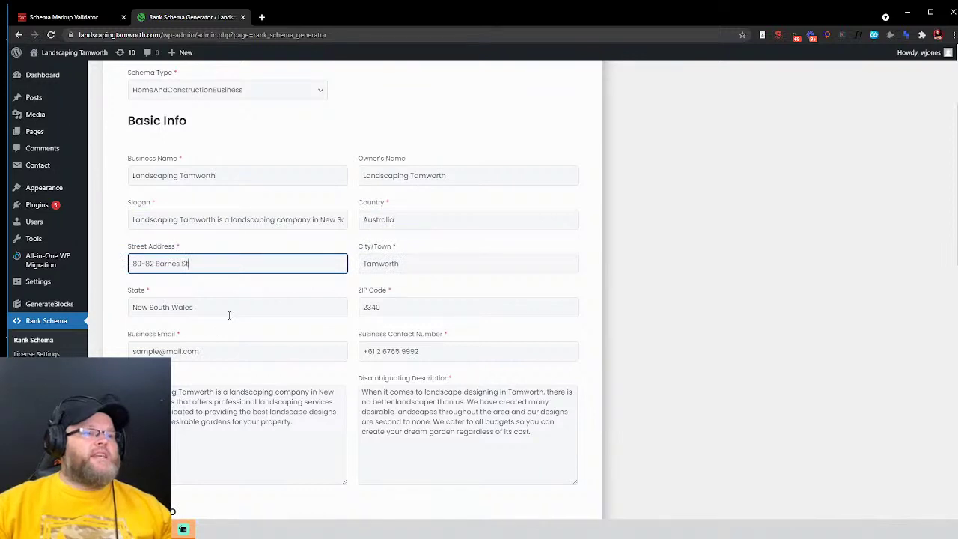
click(406, 305)
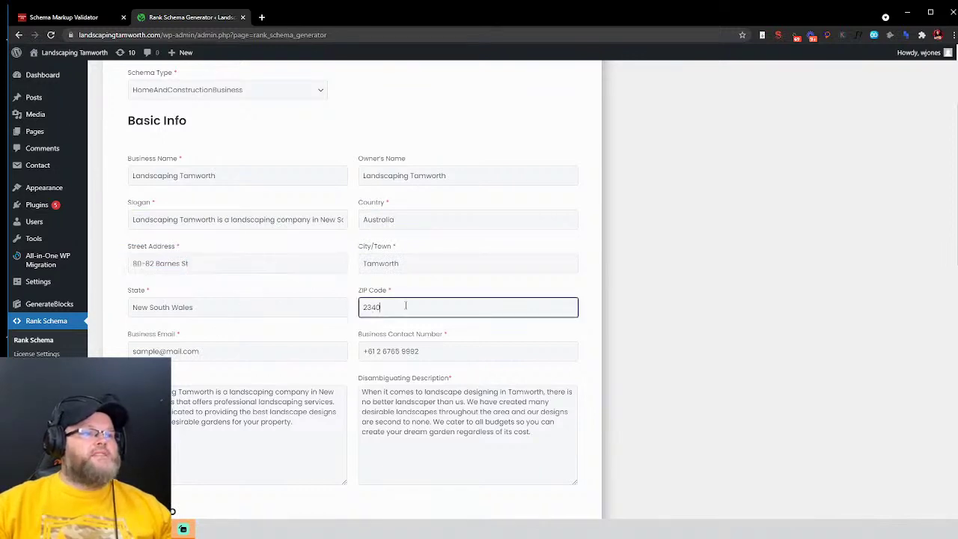
click(249, 343)
click(390, 350)
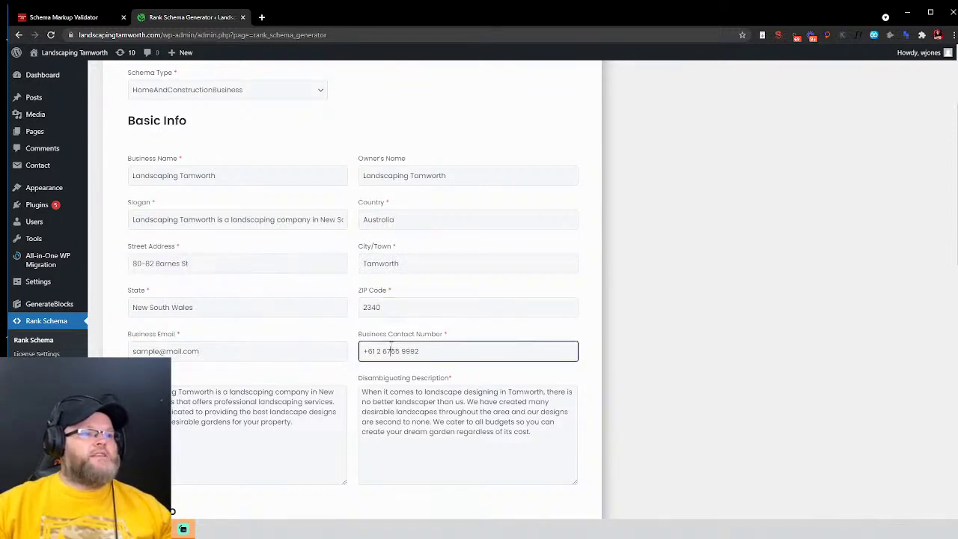
click(218, 402)
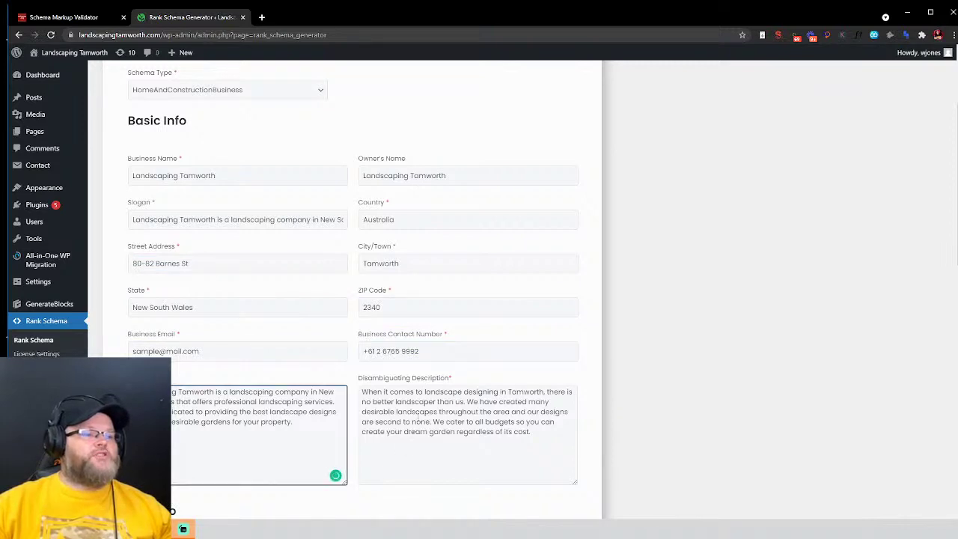
Step: Open landscapingtamworth.com in a new tab, bring up the header logo's image options, and return to the form's Site Info section
scroll(412, 434, down, 2)
scroll(431, 282, down, 1)
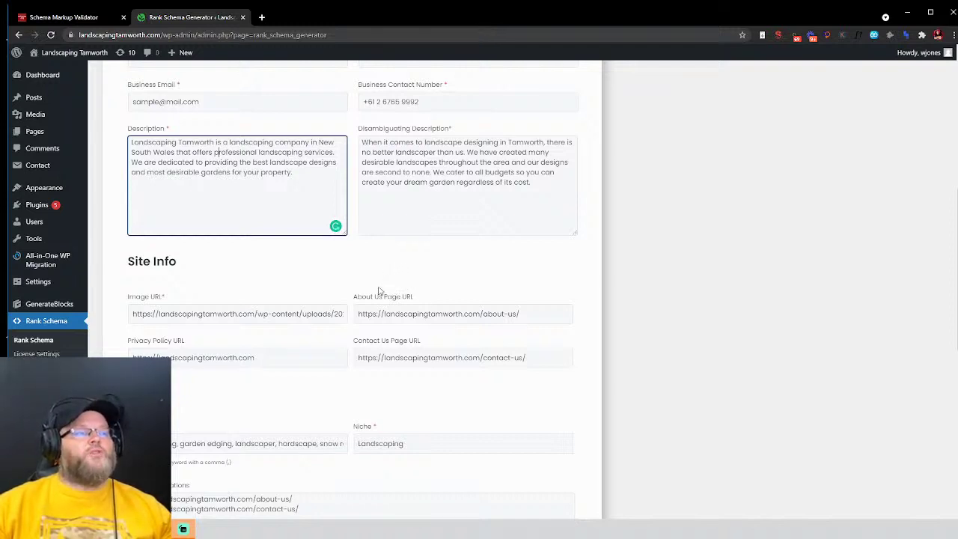
scroll(292, 284, down, 1)
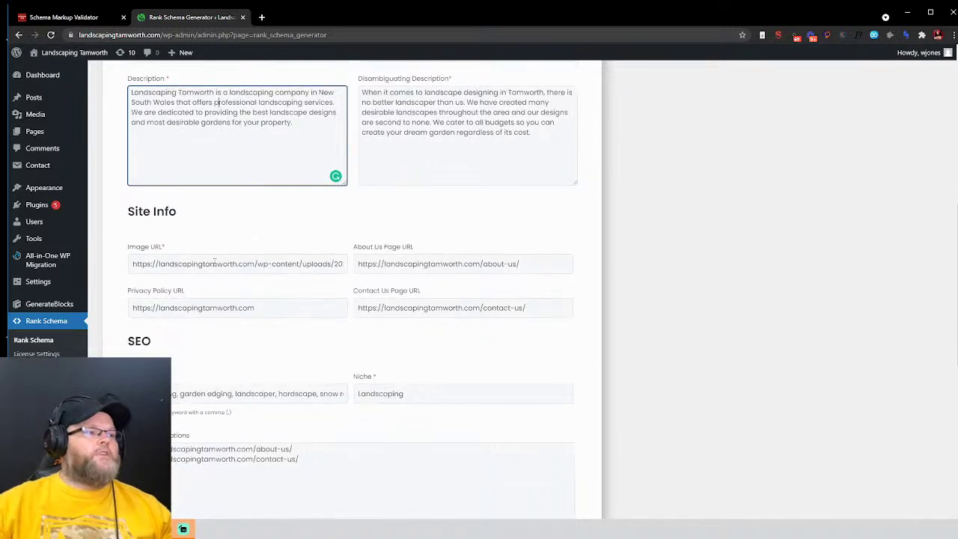
click(263, 16)
click(207, 17)
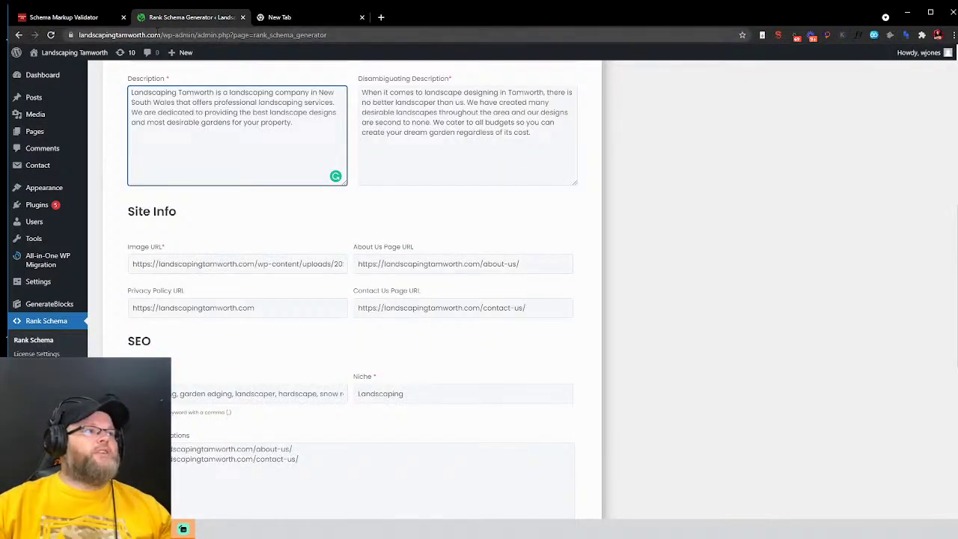
click(180, 34)
drag(183, 34, 79, 34)
key(ctrl+c)
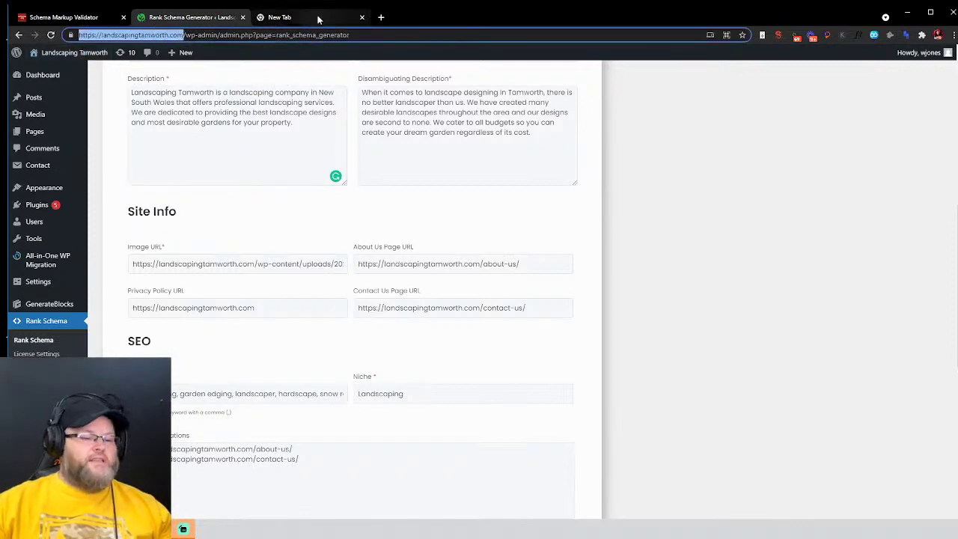
click(279, 16)
key(ctrl+v)
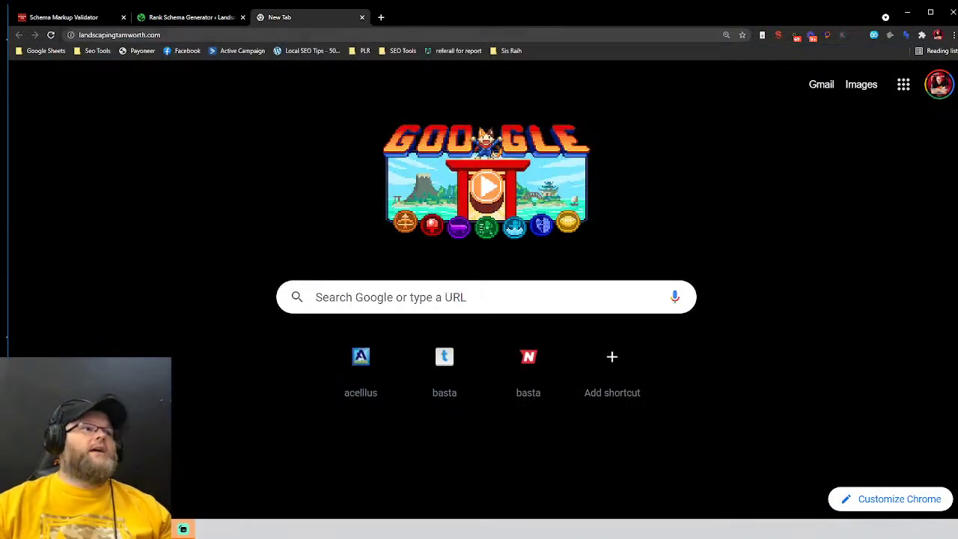
key(Return)
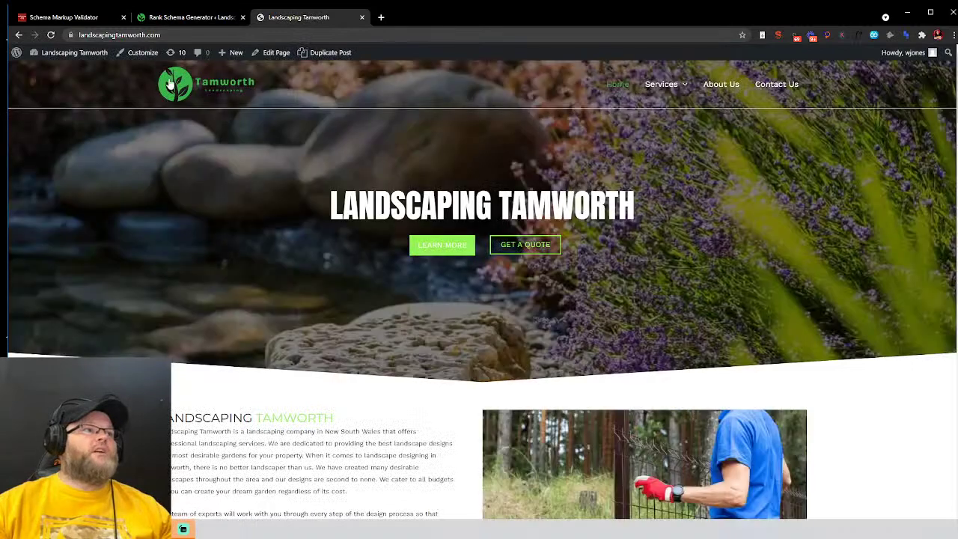
right_click(169, 78)
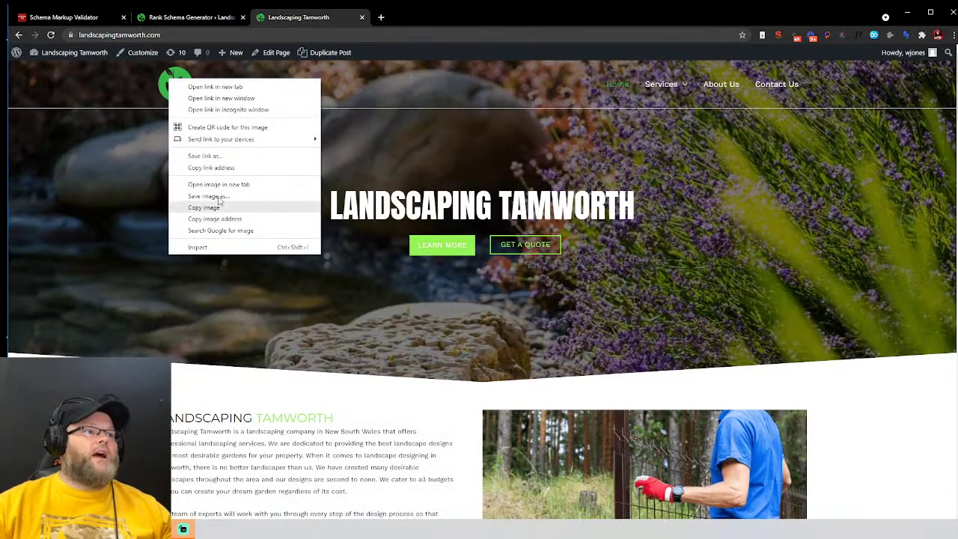
click(207, 21)
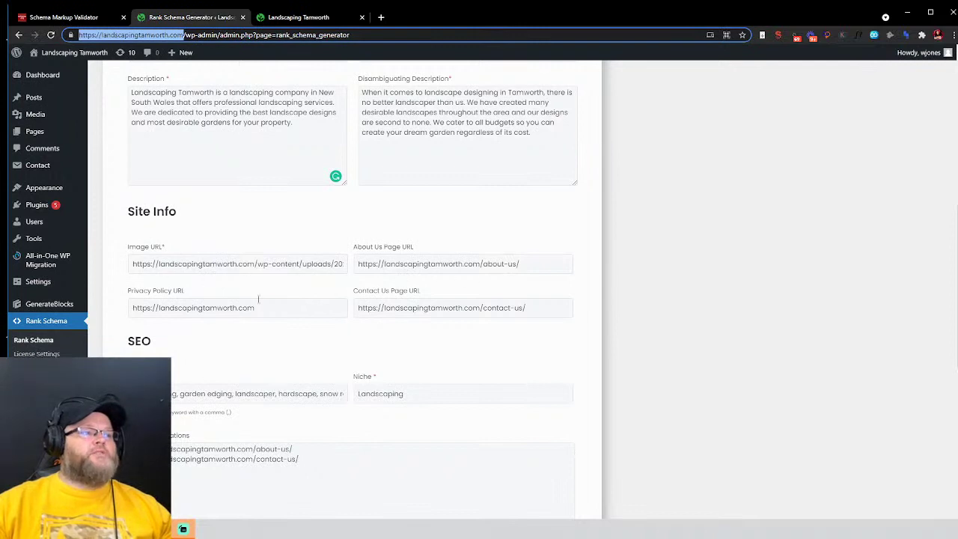
Step: Review the SEO section by highlighting the full Keywords entry, and check the Backlinks/Citations and Services entries
scroll(474, 306, down, 2)
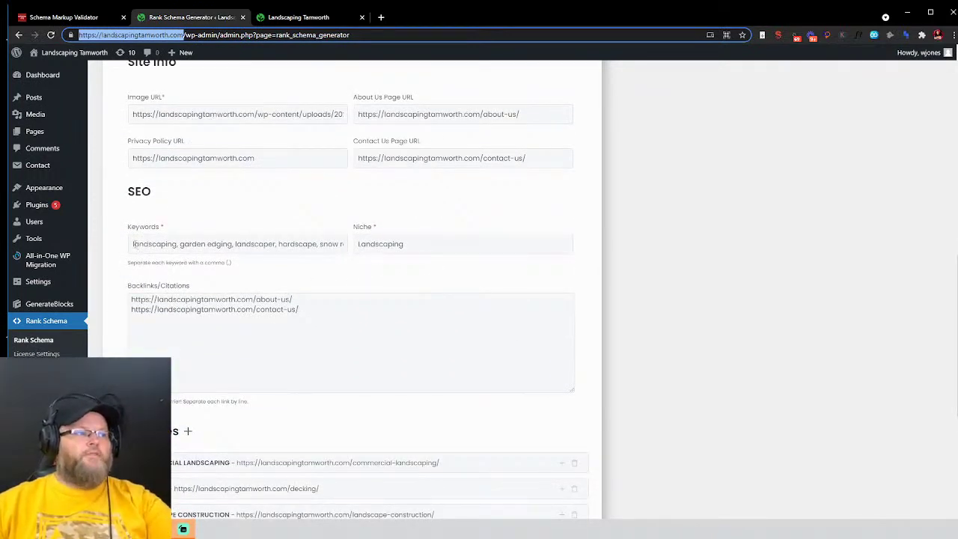
drag(132, 244, 389, 236)
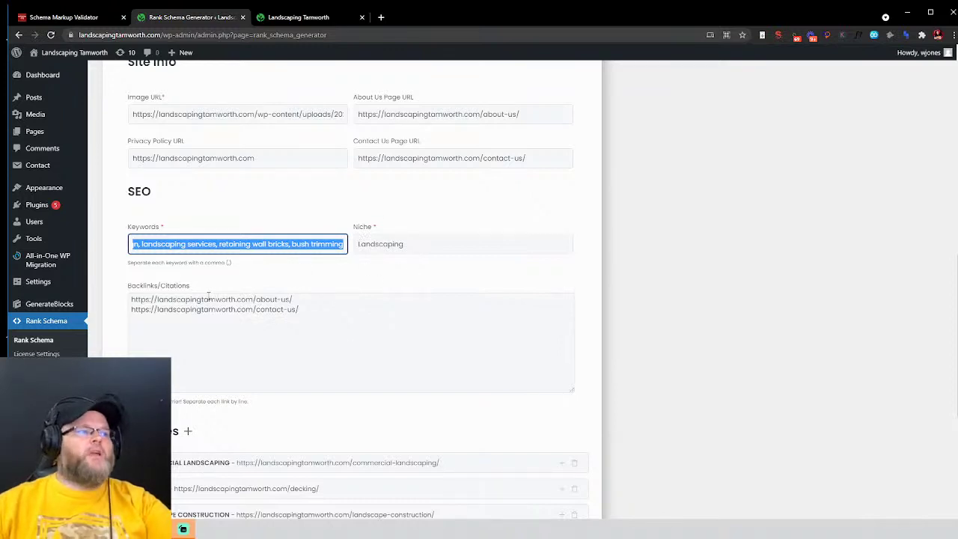
scroll(198, 296, down, 1)
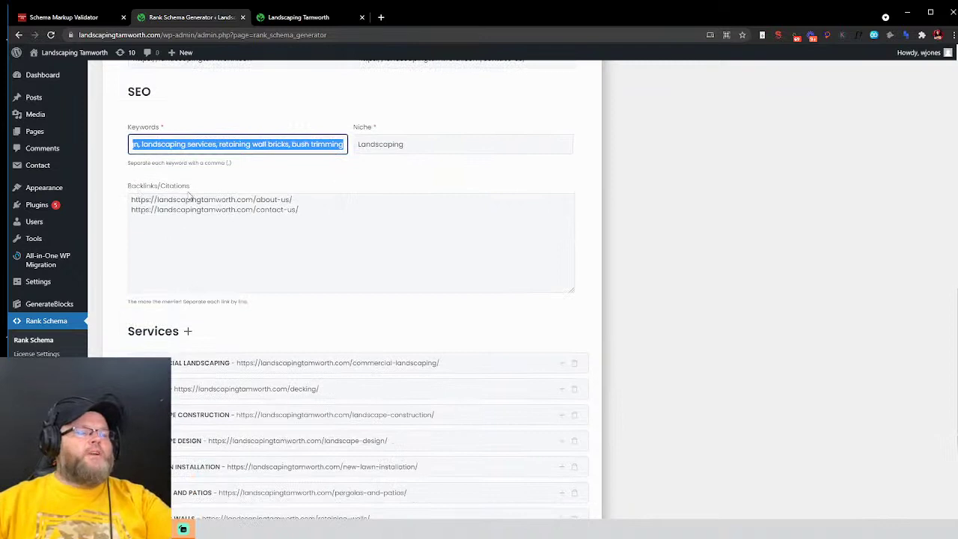
scroll(253, 286, down, 2)
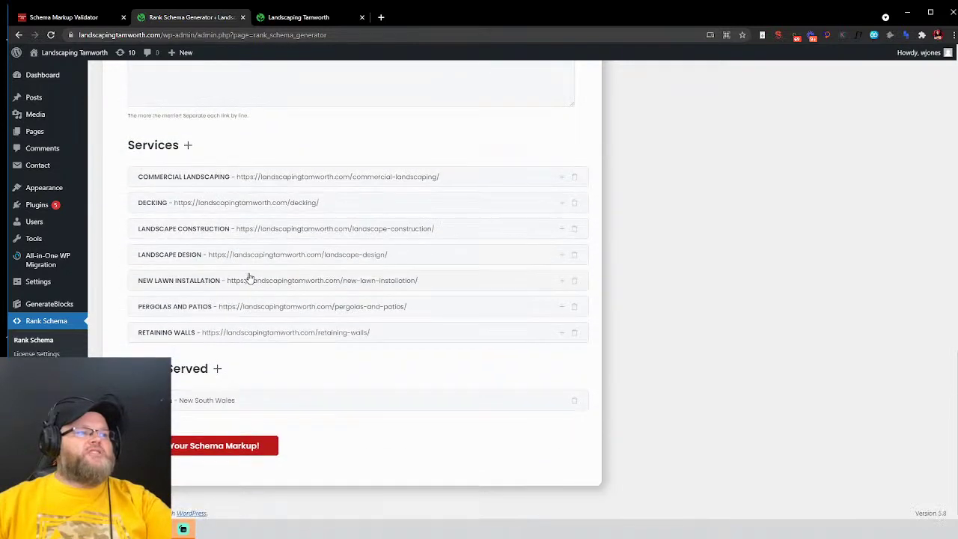
Step: Look over the blank Add a Service and Add a Service Area forms, and cancel each one
click(188, 146)
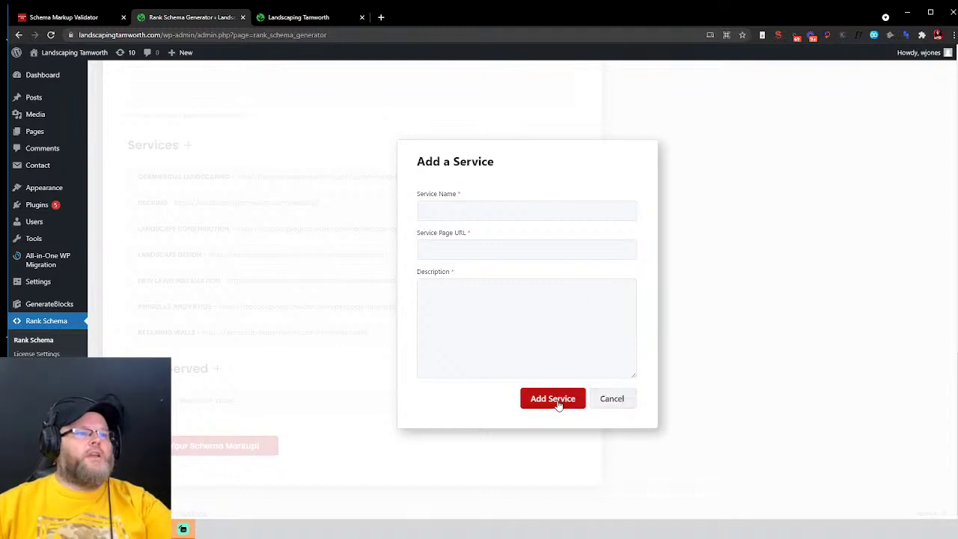
click(623, 404)
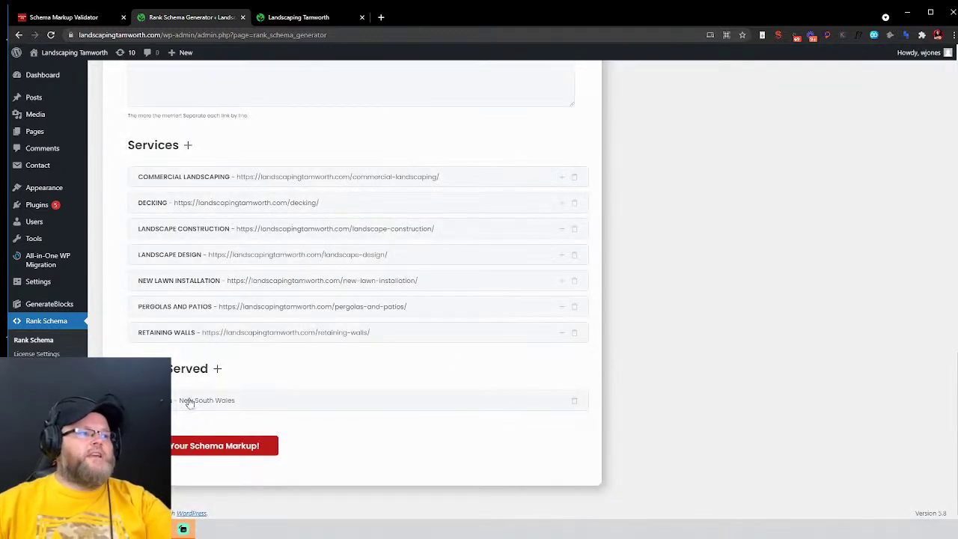
click(217, 368)
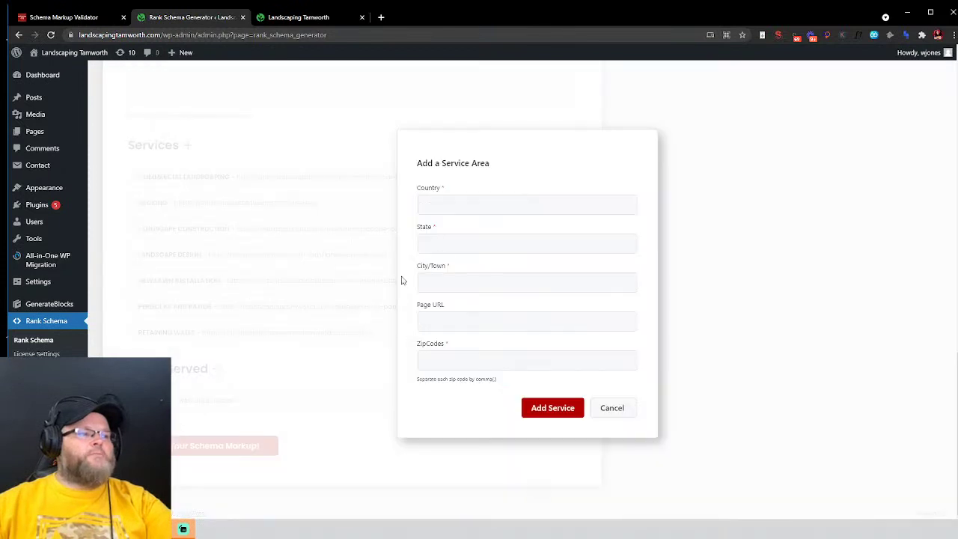
click(453, 200)
click(583, 169)
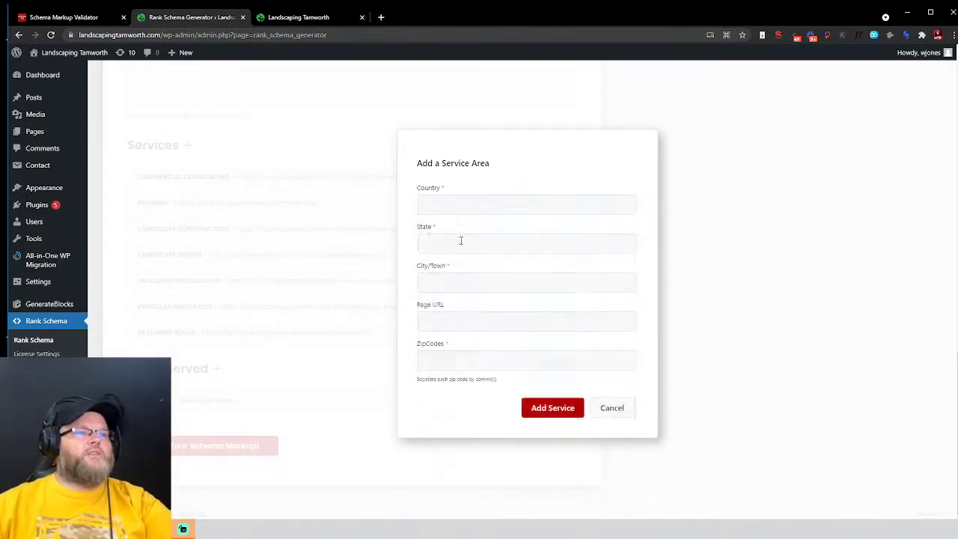
click(451, 319)
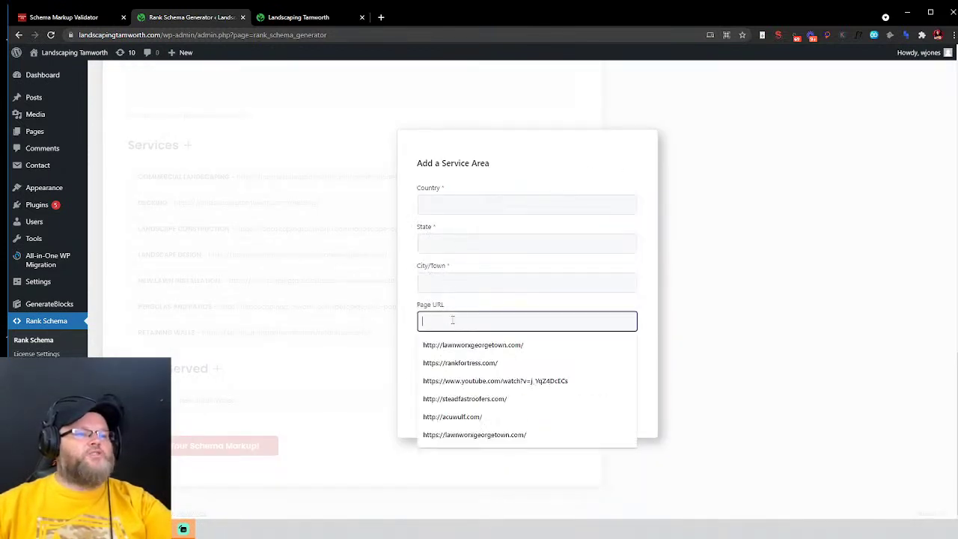
click(455, 314)
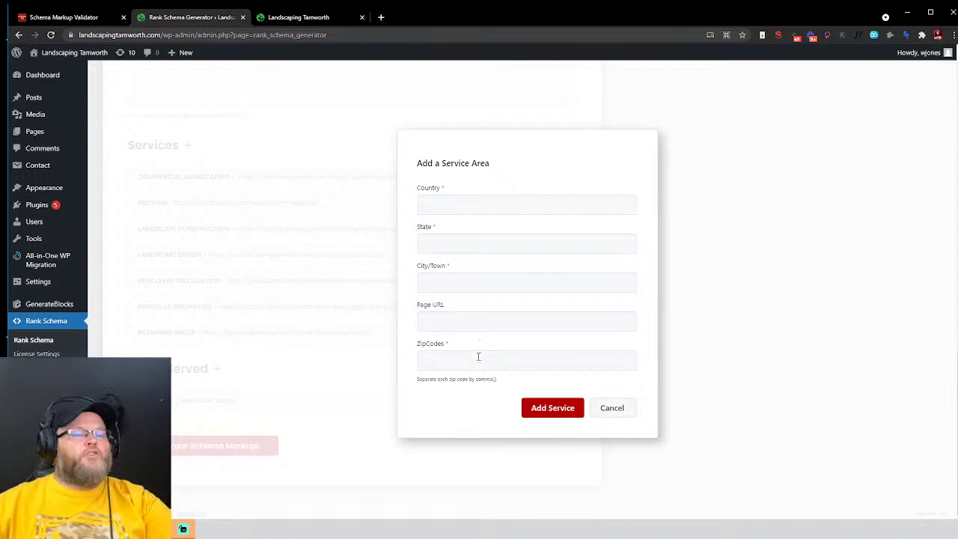
click(610, 408)
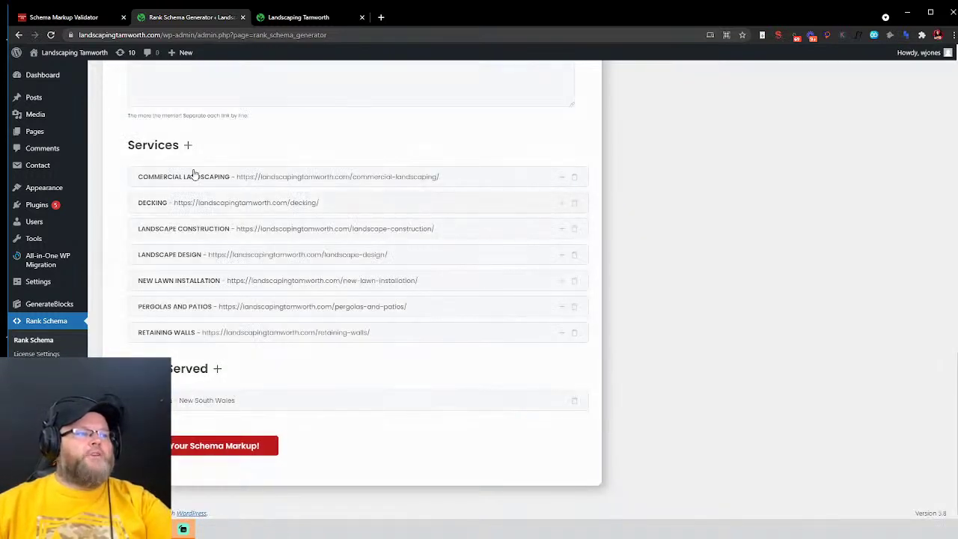
Step: Copy the landscapingtamworth.com address, generate the schema markup from the completed form, and close the generator tab
mouse_move(180, 53)
drag(161, 34, 78, 34)
key(ctrl+c)
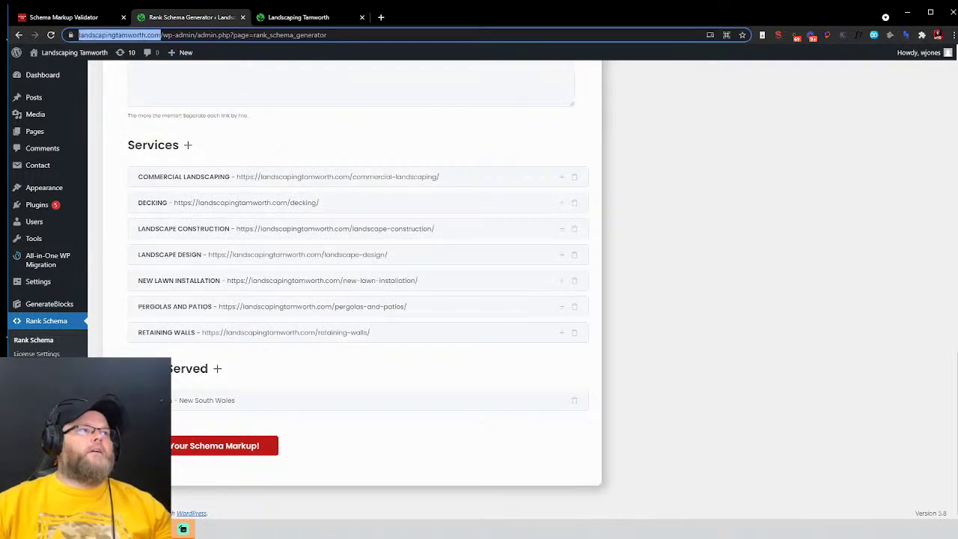
click(213, 446)
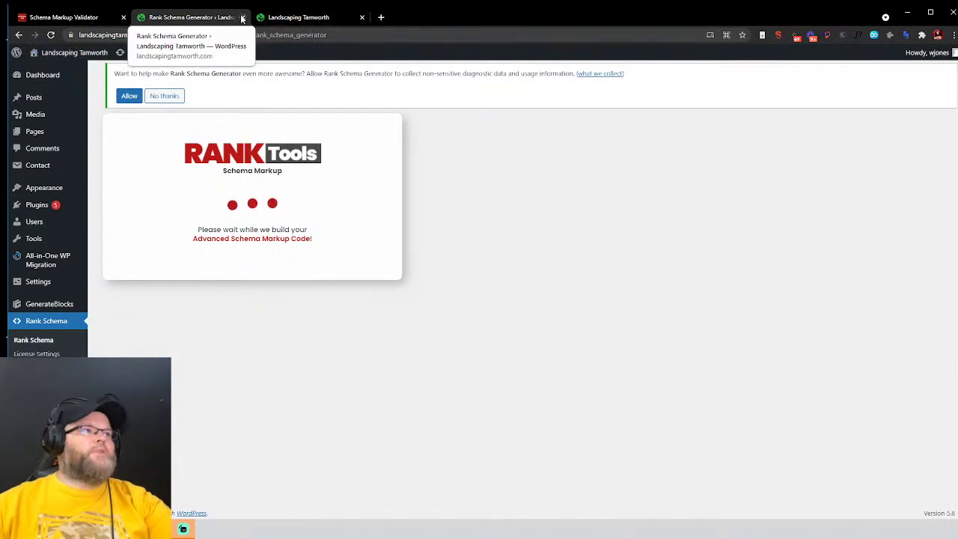
click(242, 17)
click(77, 15)
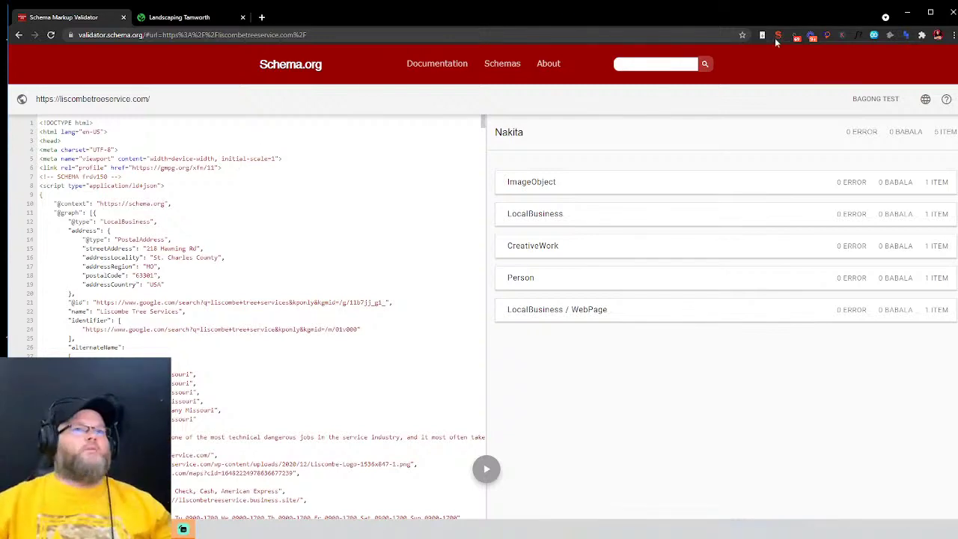
click(880, 101)
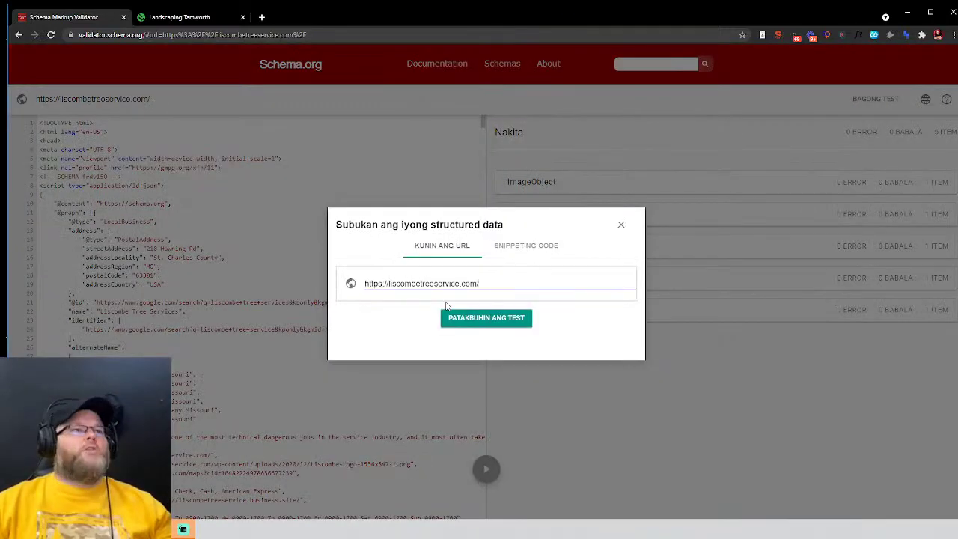
triple_click(474, 283)
key(ctrl+v)
click(485, 322)
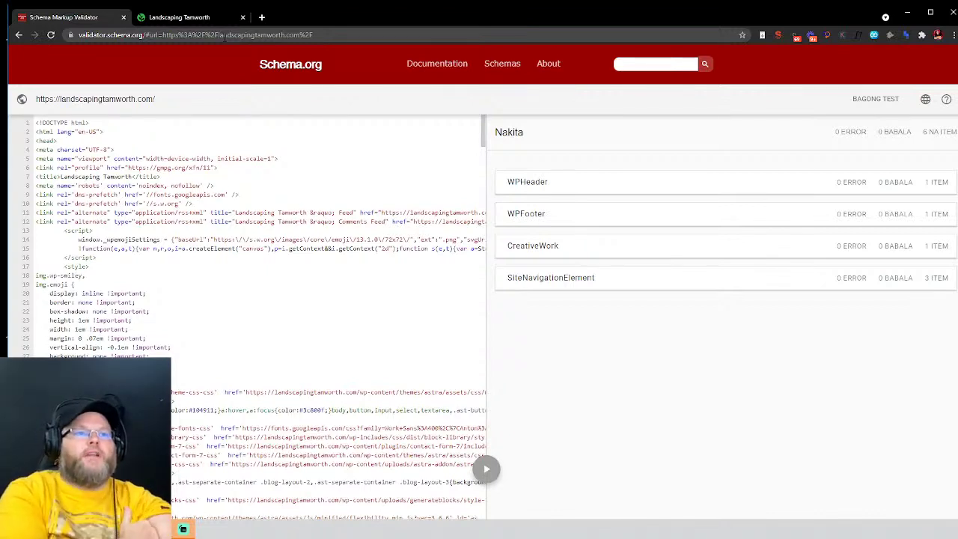
Step: Inspect the WPHeader item in the validation results, and read through the CreativeWork item's details
click(624, 182)
click(512, 132)
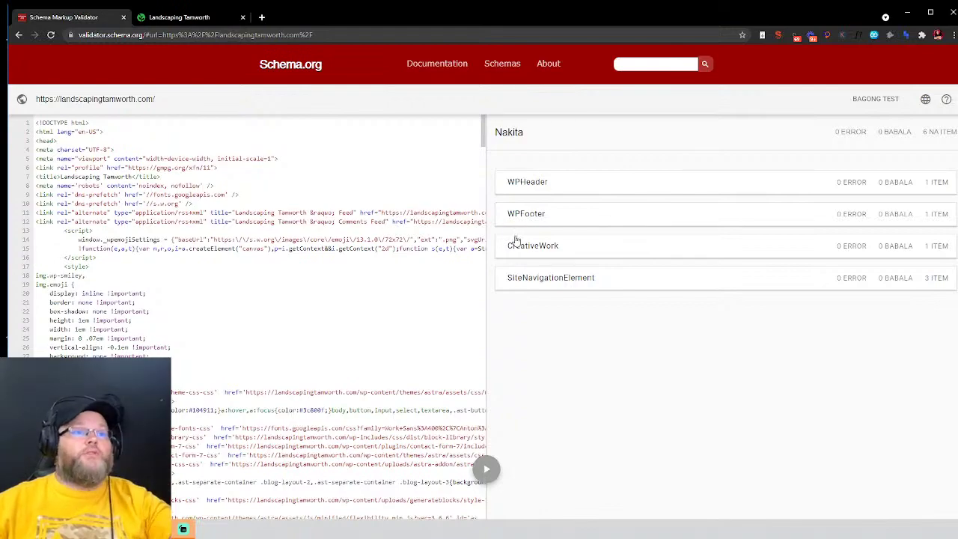
click(546, 249)
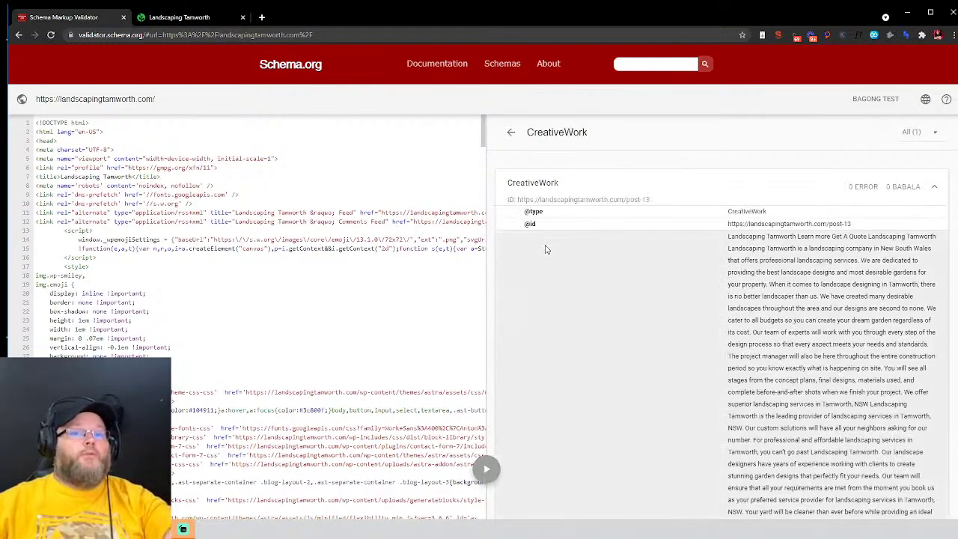
scroll(546, 249, down, 3)
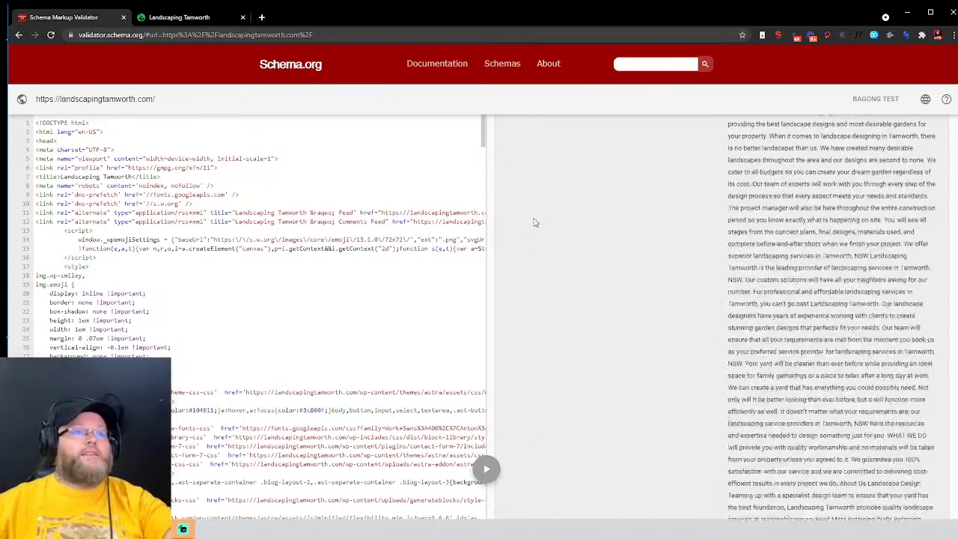
Step: Go back to the validation results list, check the SiteNavigationElement item, and return to the list
scroll(534, 223, up, 3)
click(511, 131)
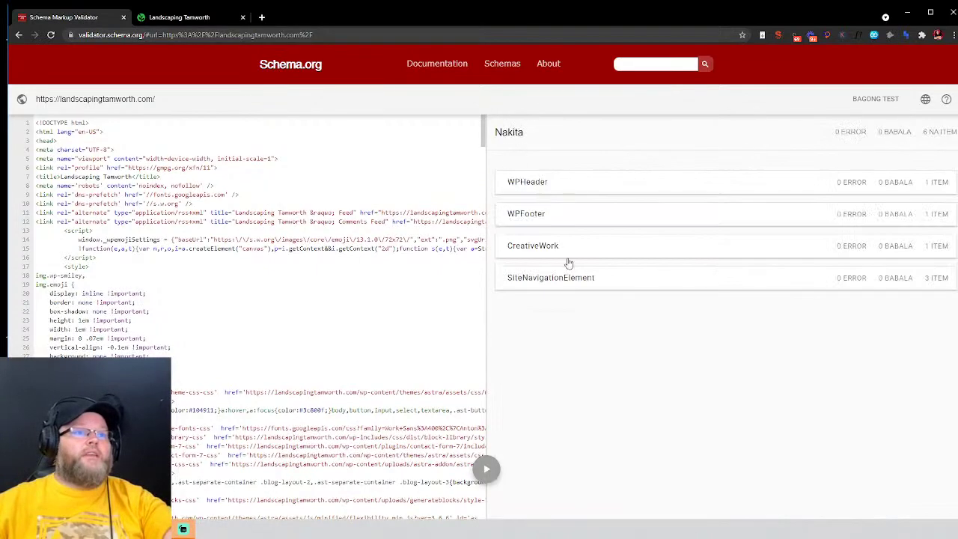
click(573, 282)
click(511, 131)
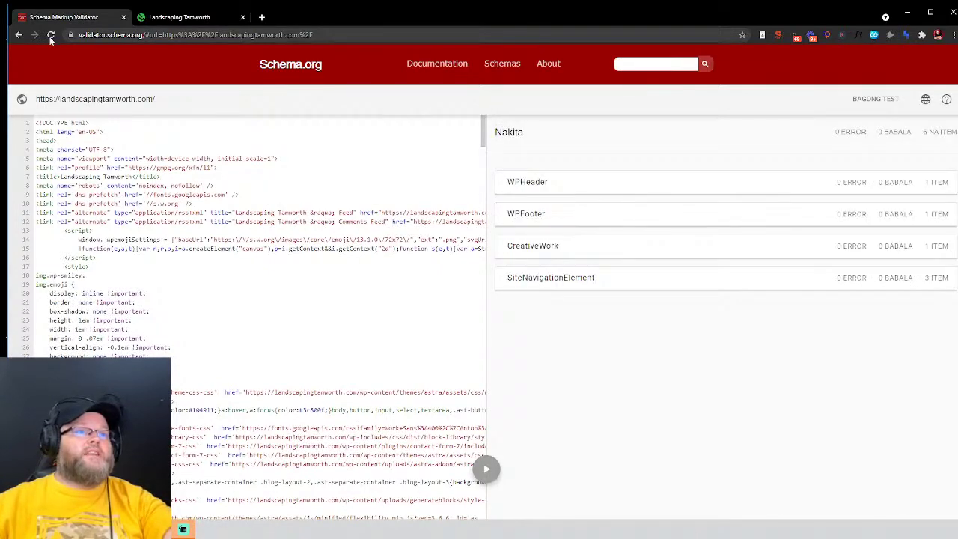
Step: Switch to the Landscaping Tamworth site and open the Rank Schema page in its WordPress dashboard
click(191, 17)
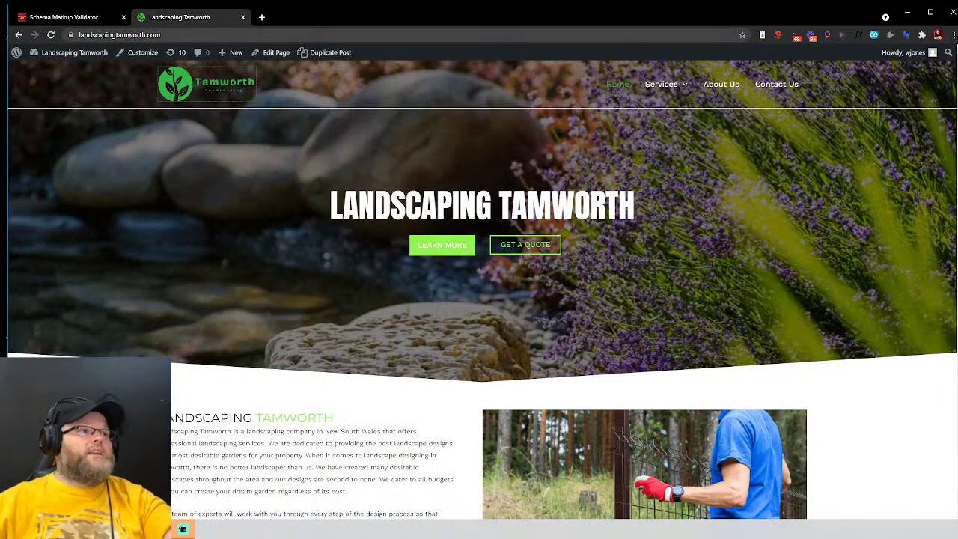
click(19, 34)
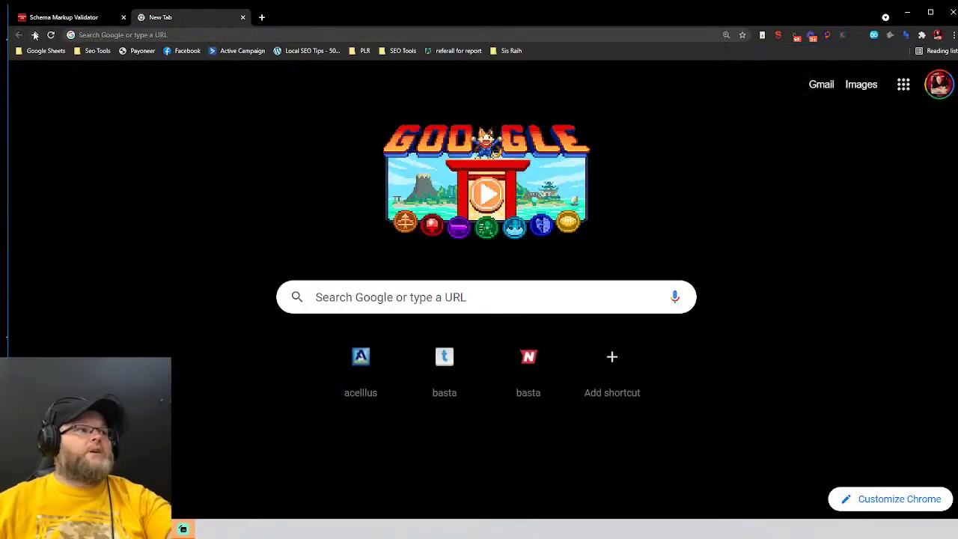
click(35, 35)
click(46, 69)
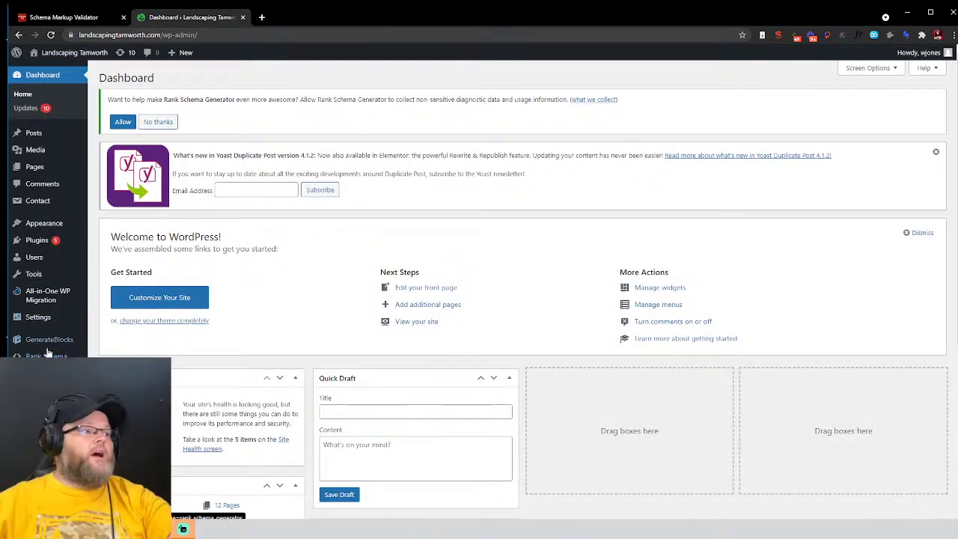
mouse_move(45, 356)
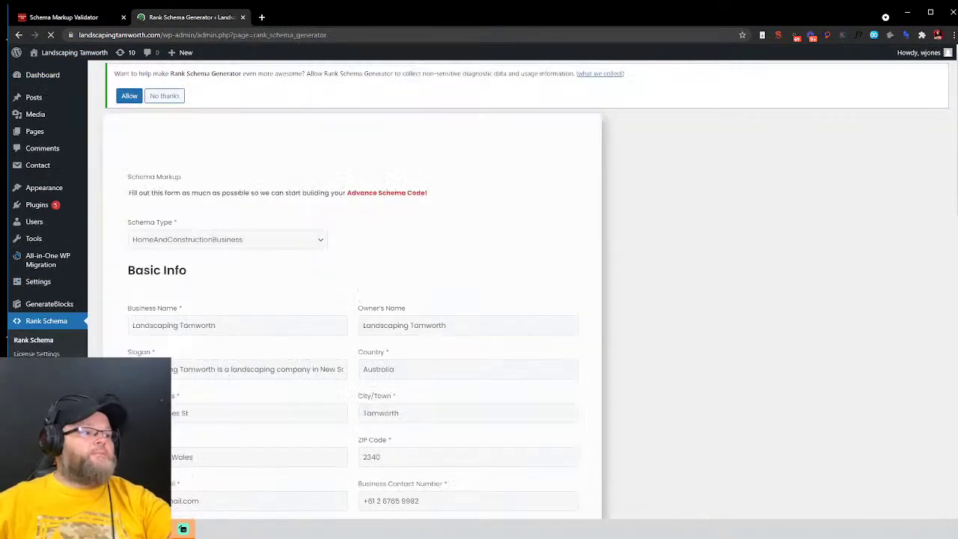
Step: Generate the schema markup from the filled-in Rank Schema form, and decline the plugin's diagnostic data collection
scroll(356, 344, down, 3)
scroll(356, 344, down, 4)
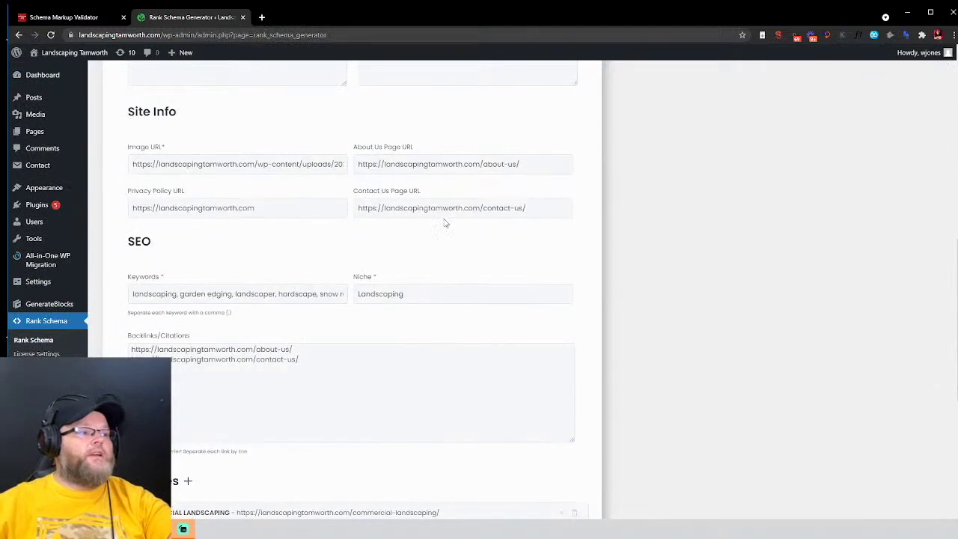
scroll(329, 389, down, 3)
scroll(281, 410, down, 1)
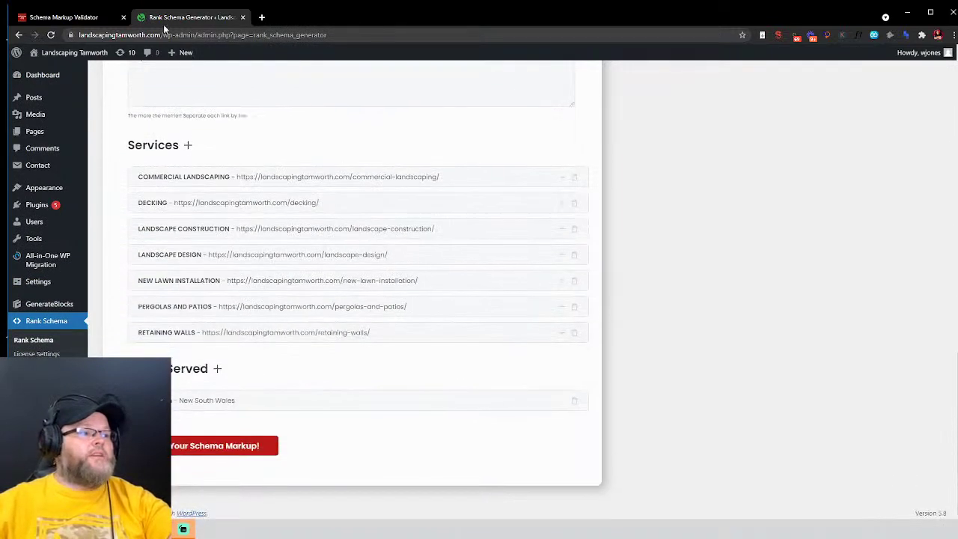
click(210, 450)
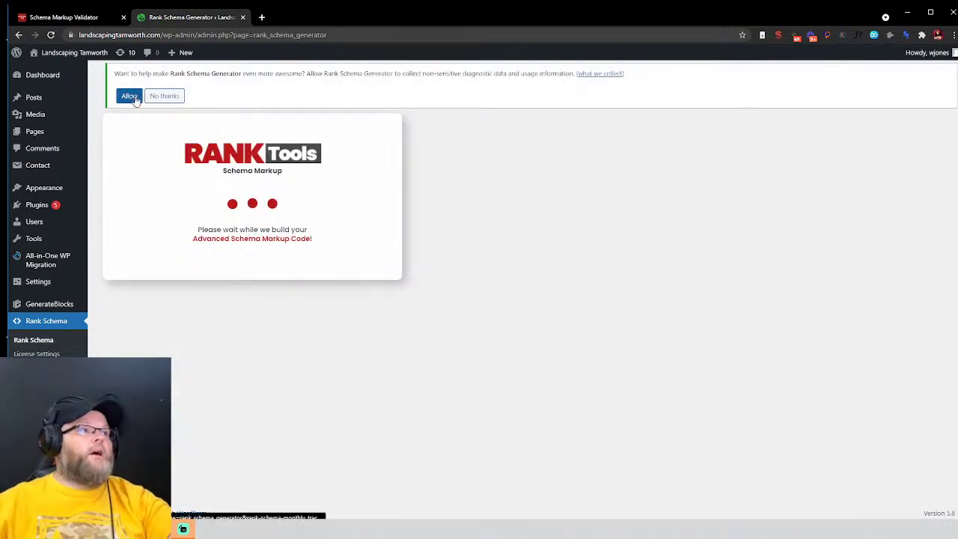
click(166, 99)
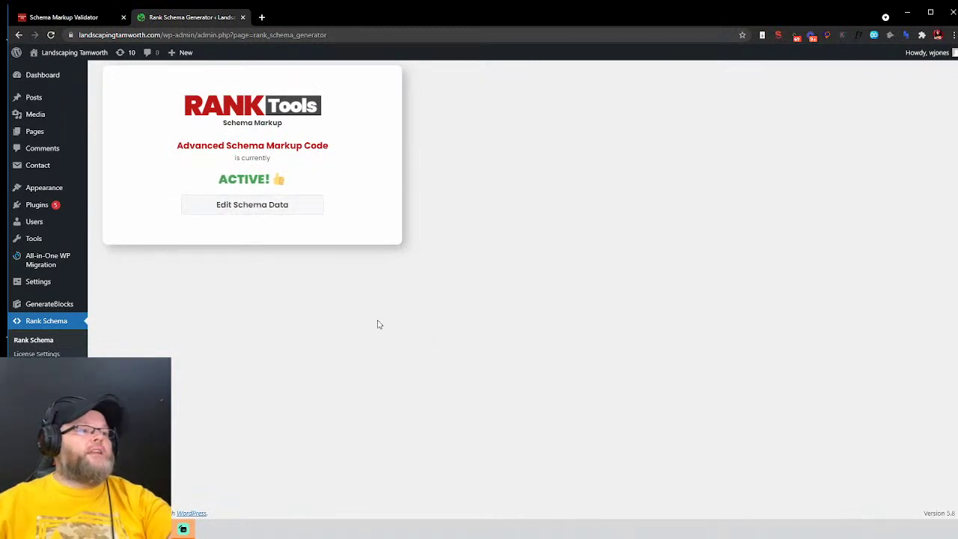
Step: Start editing the schema data of the active markup, and cancel the deactivation prompt
click(270, 205)
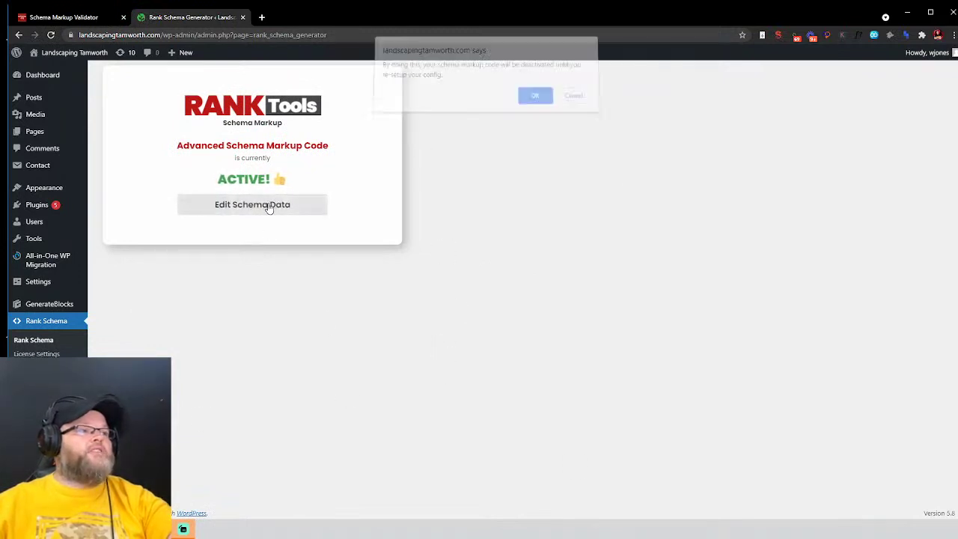
click(574, 101)
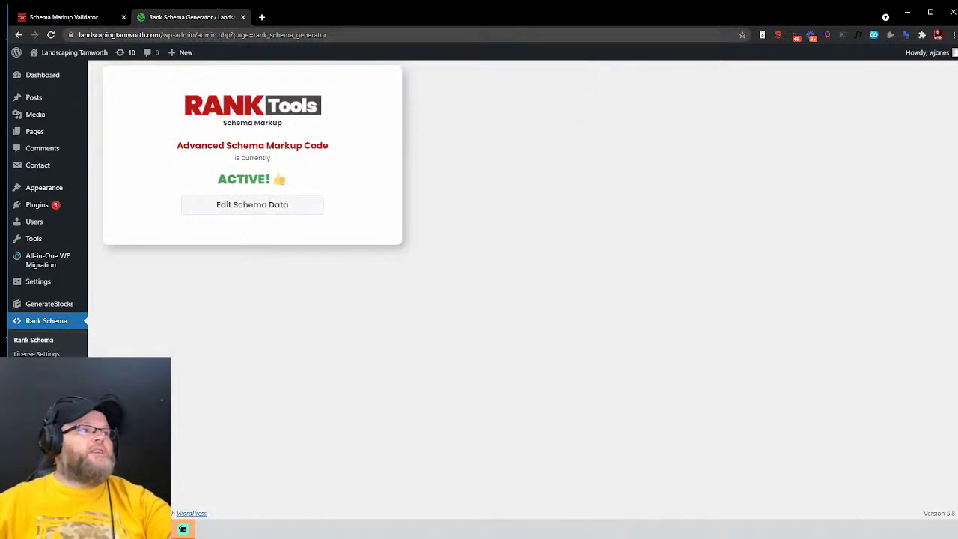
Step: Bring the Schema Markup Validator tab for landscapingtamworth.com into the browser window, and go back to its results list
drag(161, 35, 957, 30)
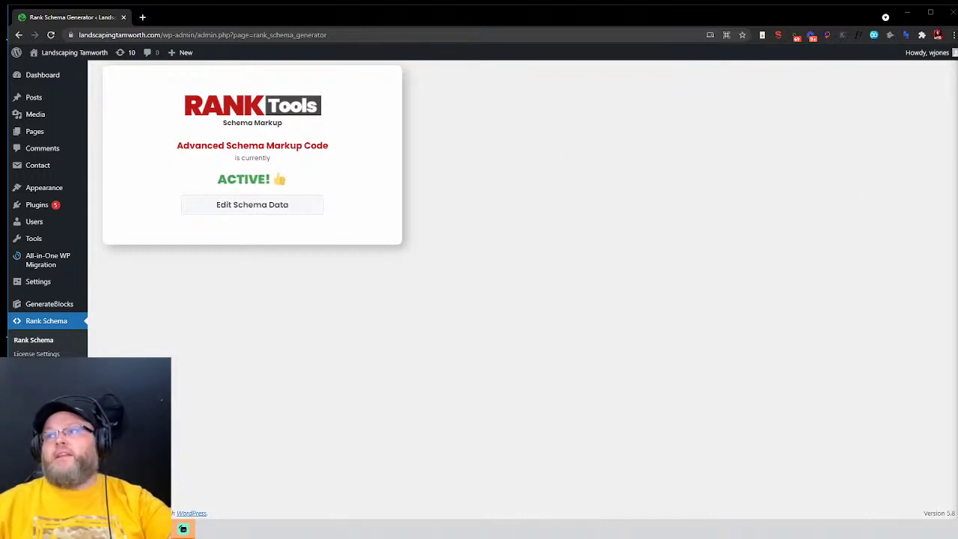
drag(753, 11, 560, 28)
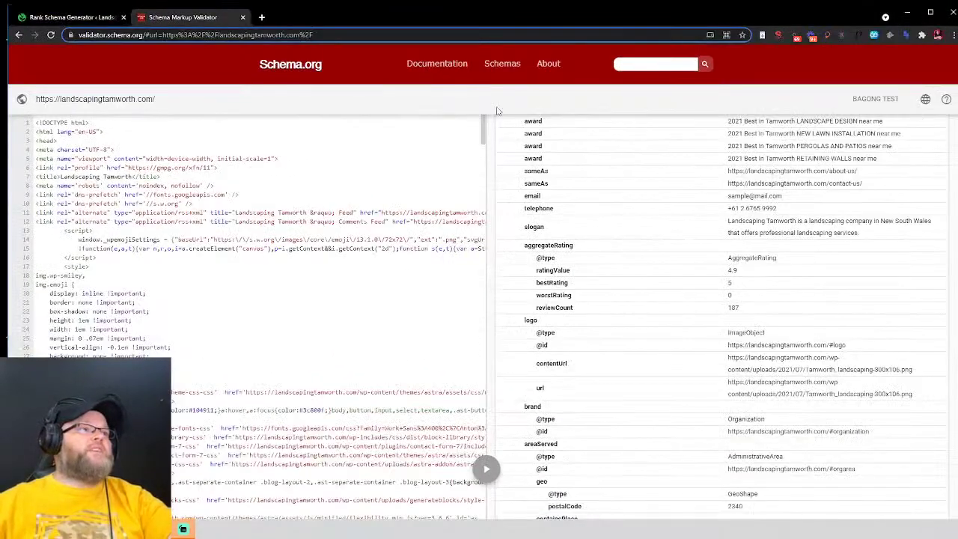
scroll(633, 176, up, 5)
scroll(633, 176, up, 4)
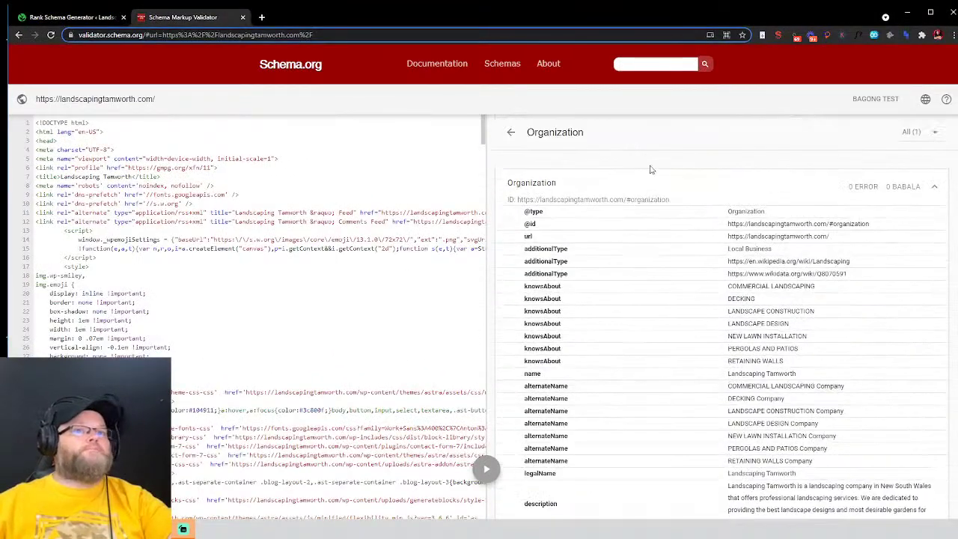
click(508, 132)
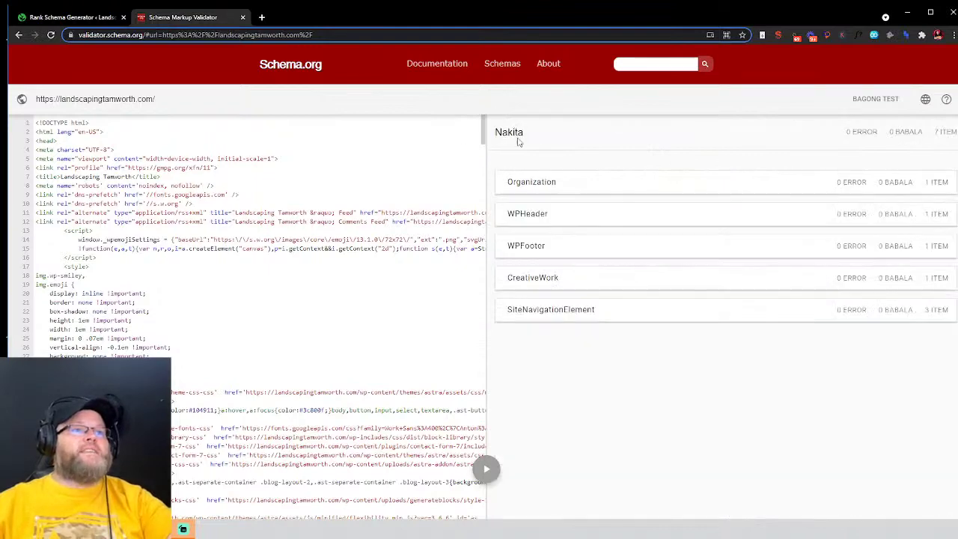
Step: Read through the Organization item in the validation results, including its services, address, image, contact and area served properties
click(548, 185)
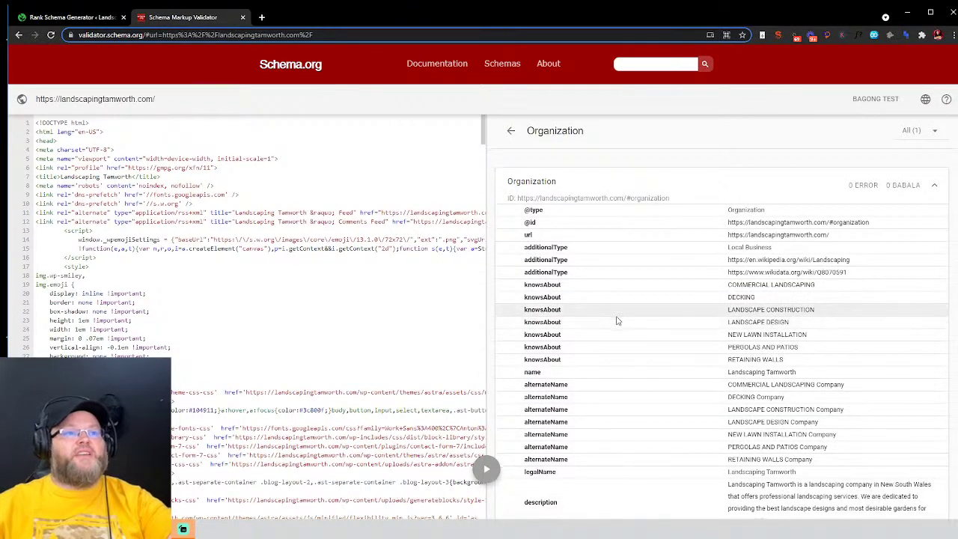
scroll(615, 314, down, 7)
scroll(613, 312, up, 7)
scroll(614, 307, down, 1)
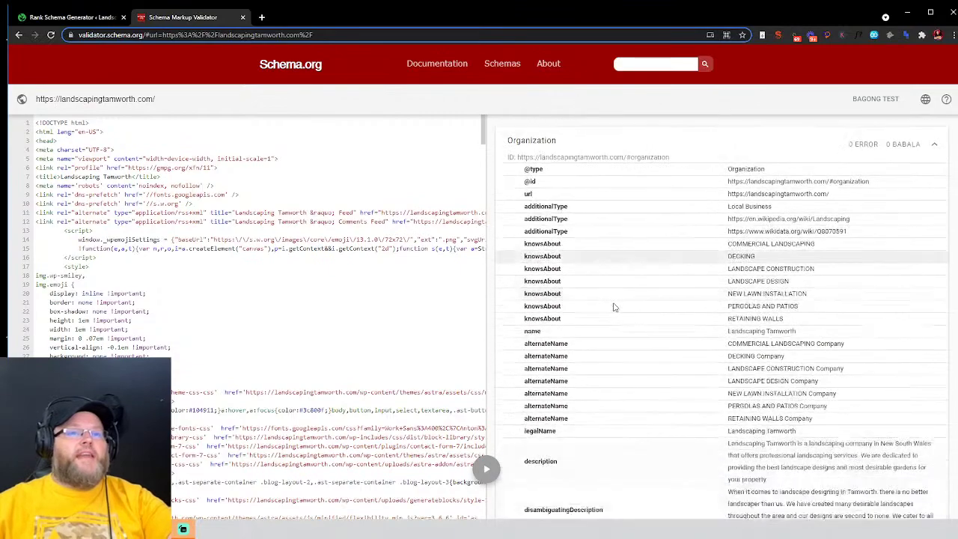
scroll(613, 307, down, 15)
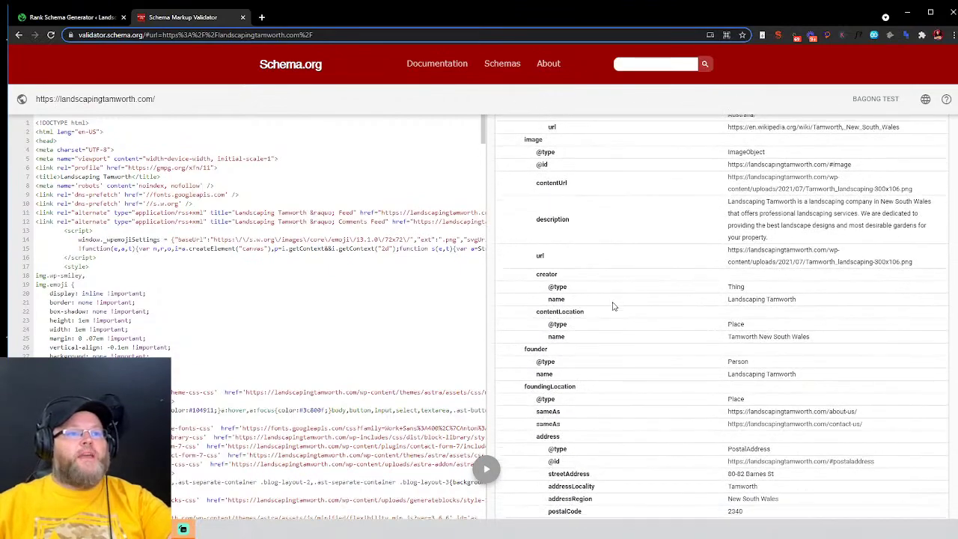
scroll(612, 305, up, 8)
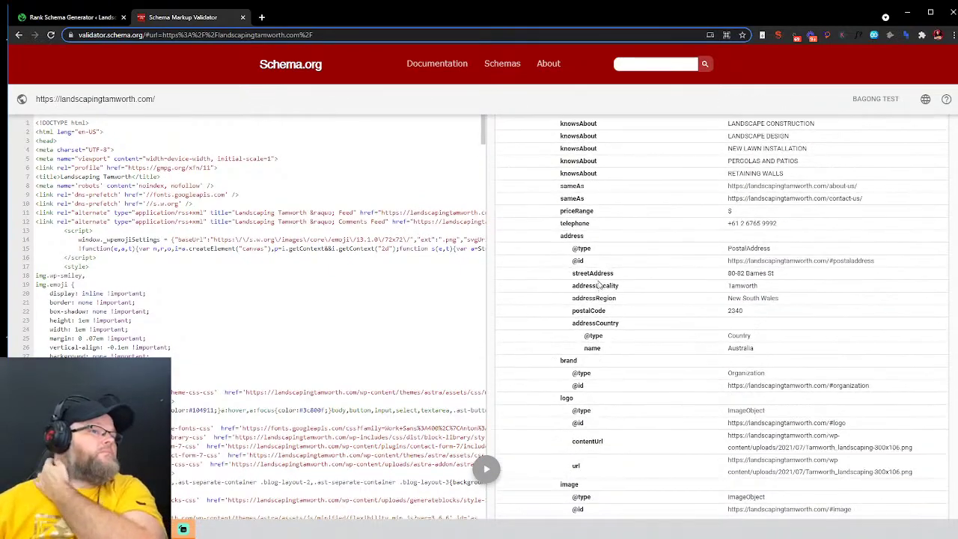
scroll(599, 286, down, 10)
scroll(592, 271, up, 12)
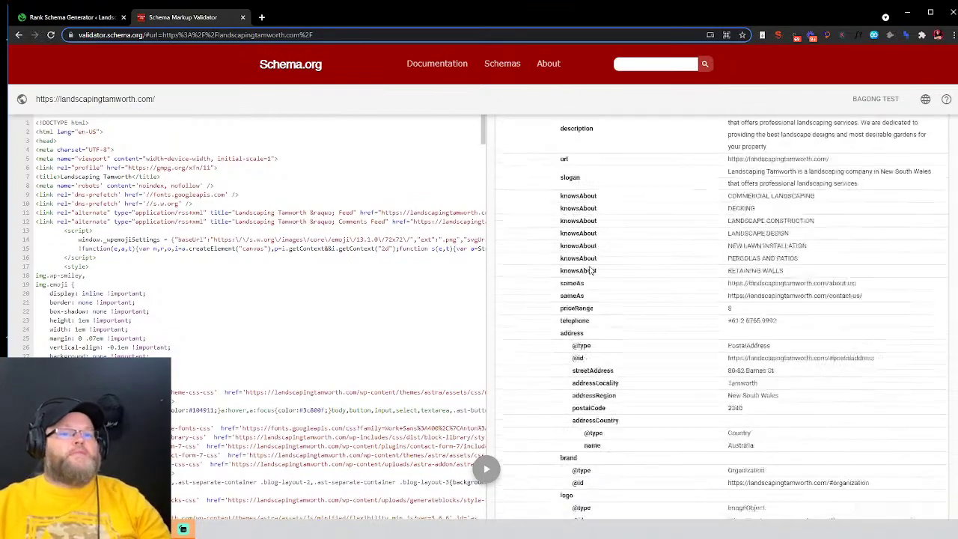
scroll(590, 270, down, 15)
scroll(590, 270, up, 15)
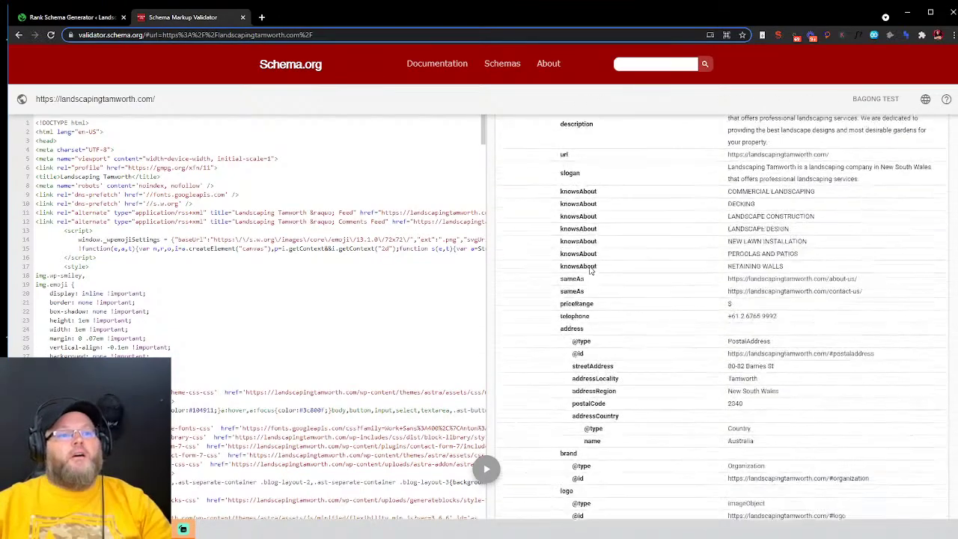
scroll(590, 271, down, 15)
scroll(590, 271, up, 12)
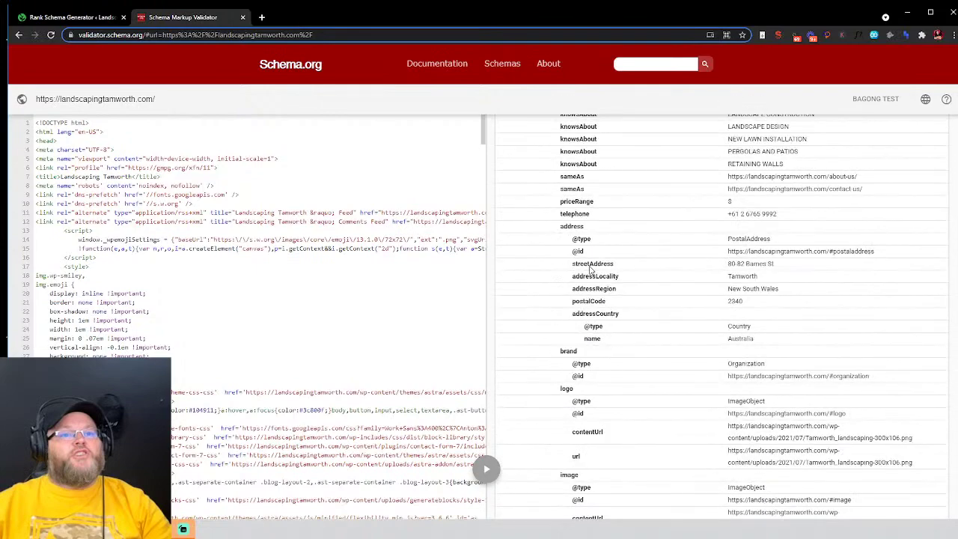
scroll(591, 269, down, 15)
scroll(591, 269, up, 15)
scroll(590, 269, down, 5)
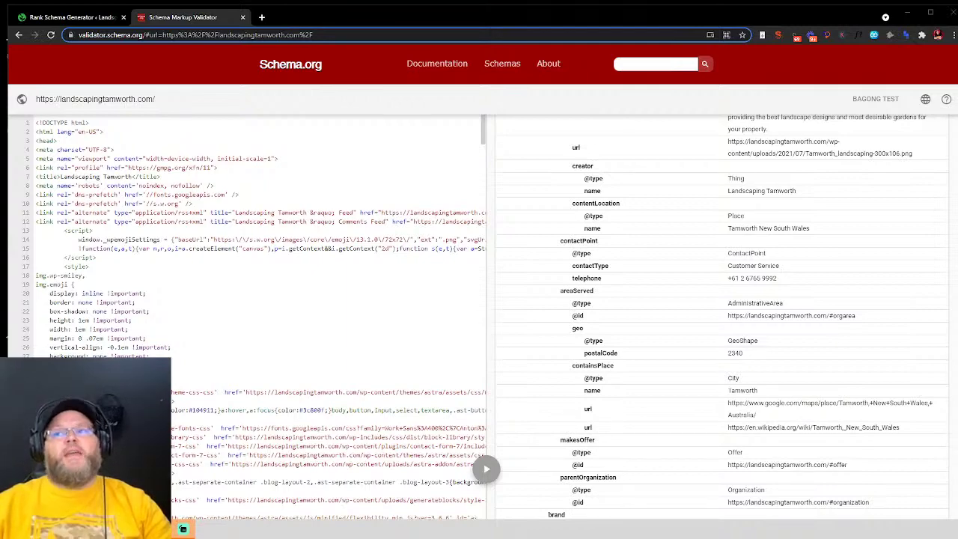
scroll(748, 255, up, 10)
scroll(748, 254, down, 9)
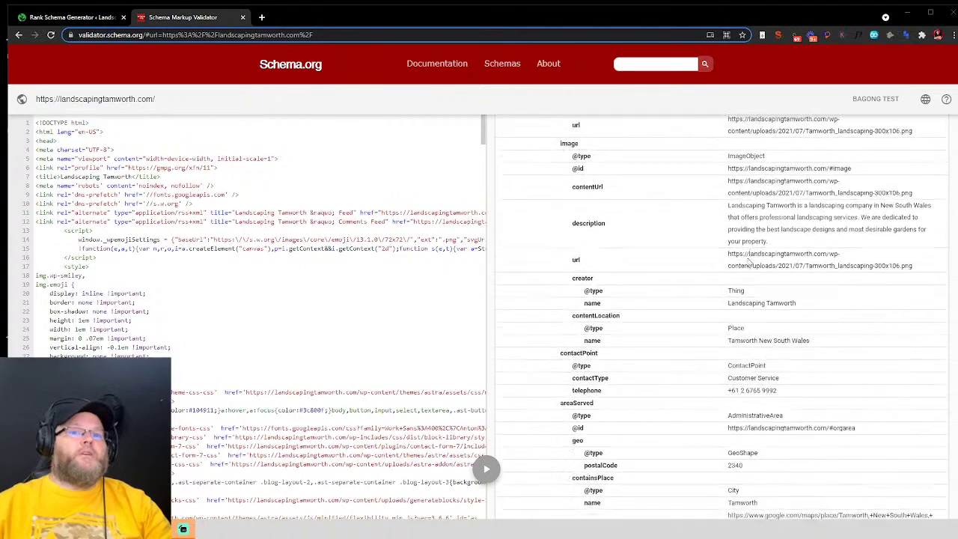
scroll(748, 260, up, 9)
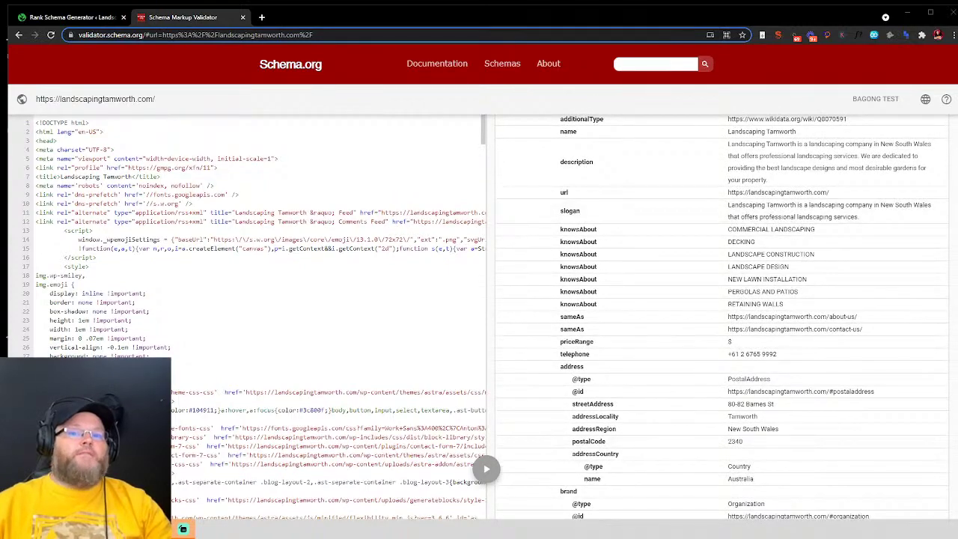
scroll(954, 108, up, 10)
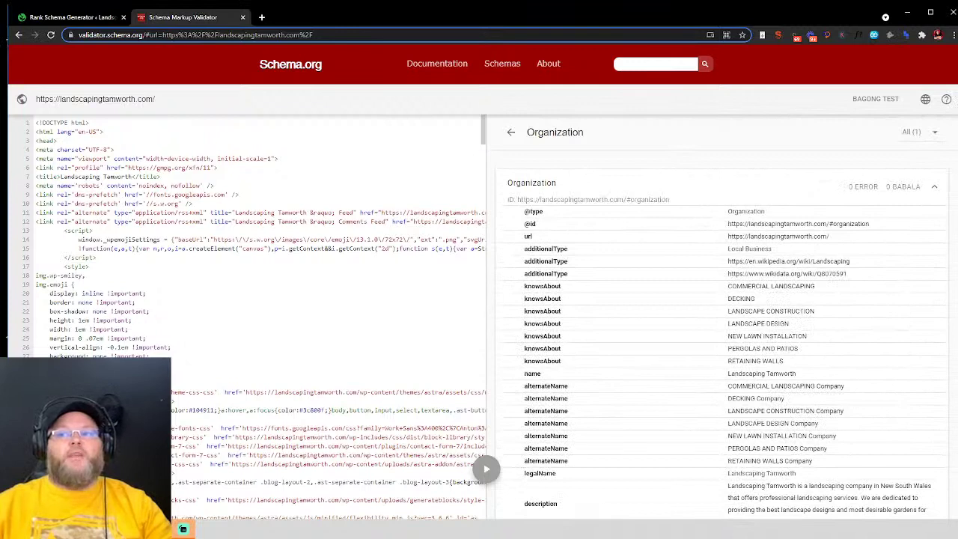
Step: Leave the Organization details, check the WPHeader item, and return to the results list
click(510, 131)
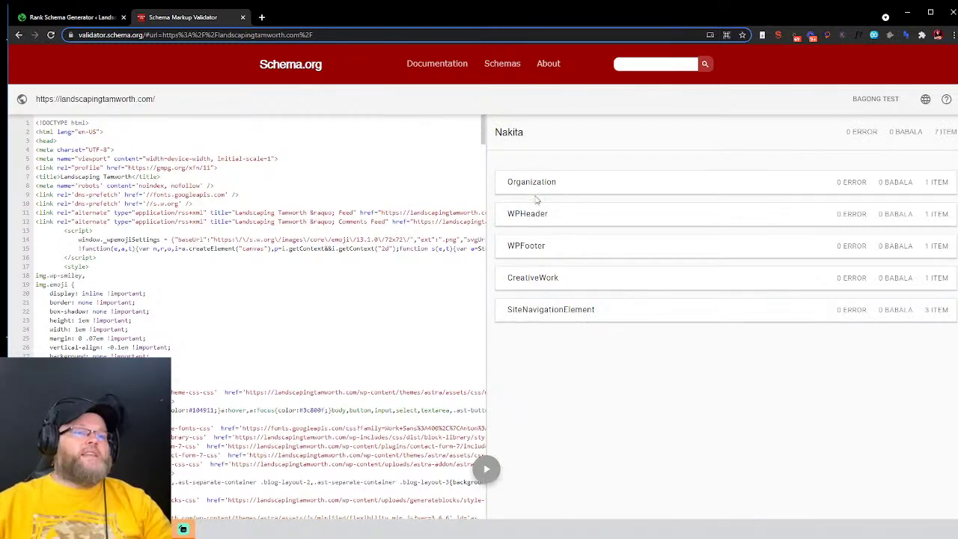
click(565, 212)
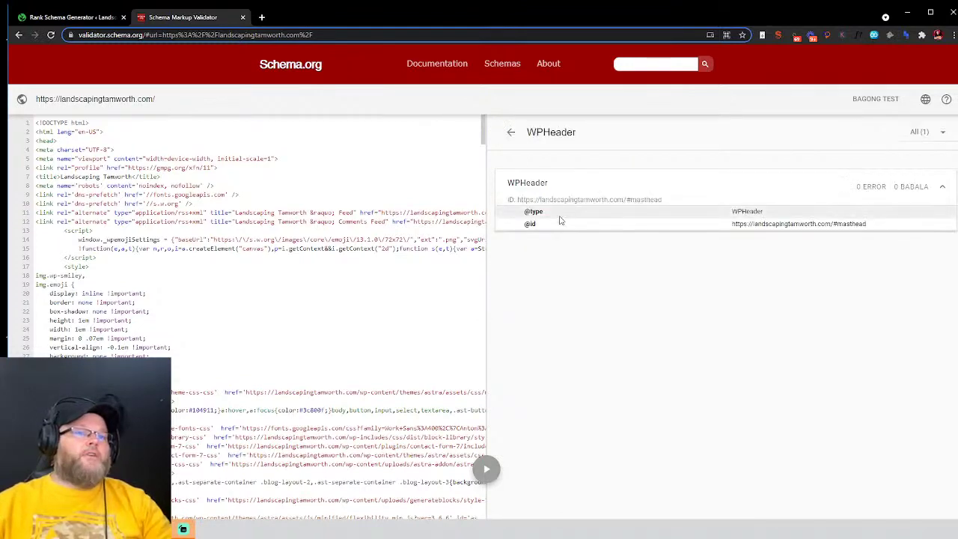
click(510, 135)
Step: Read through the CreativeWork item, view the SiteNavigationElement entries, and return to the results list
click(548, 288)
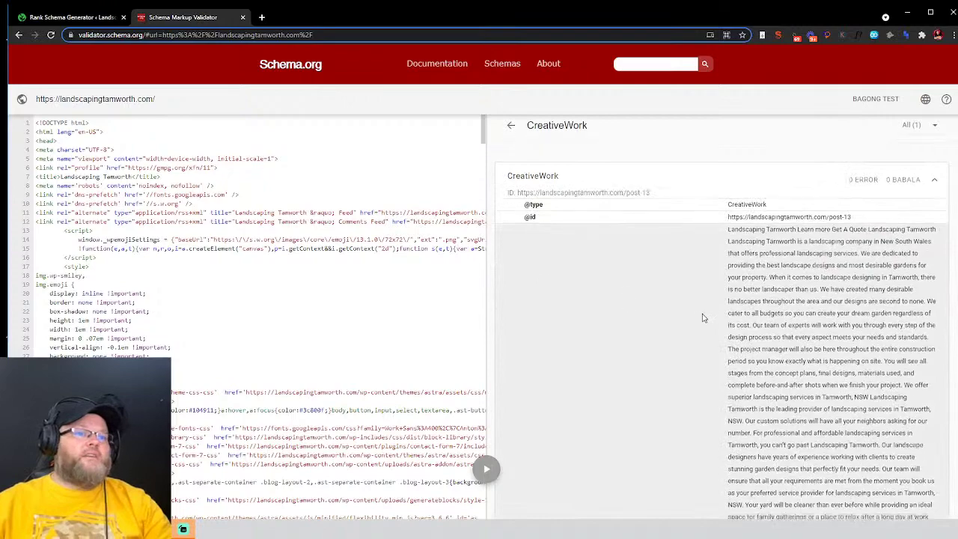
scroll(702, 317, down, 10)
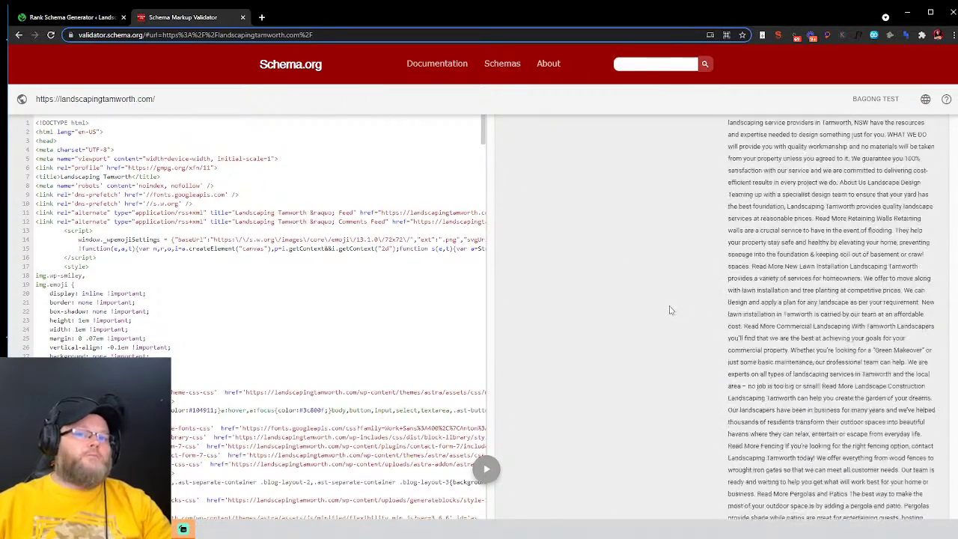
scroll(671, 309, up, 10)
click(510, 135)
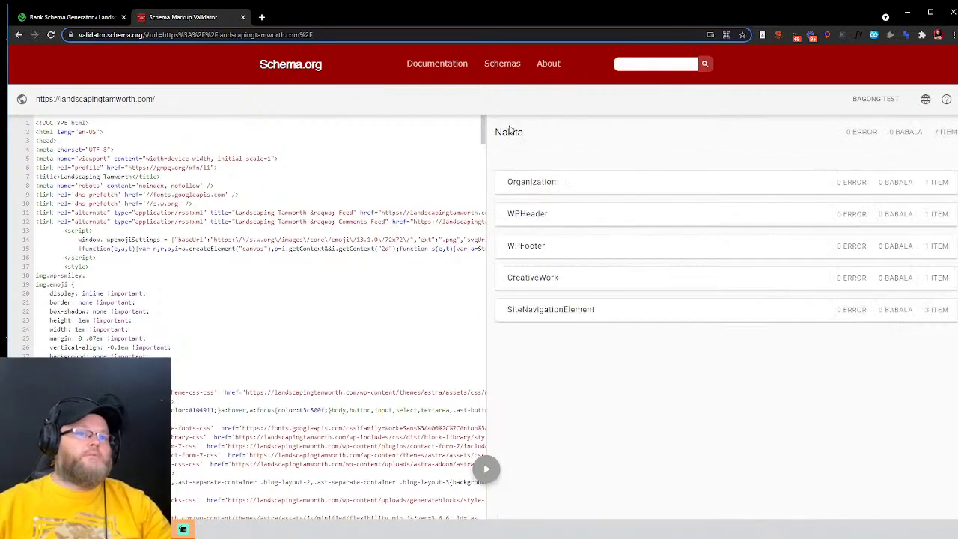
click(578, 309)
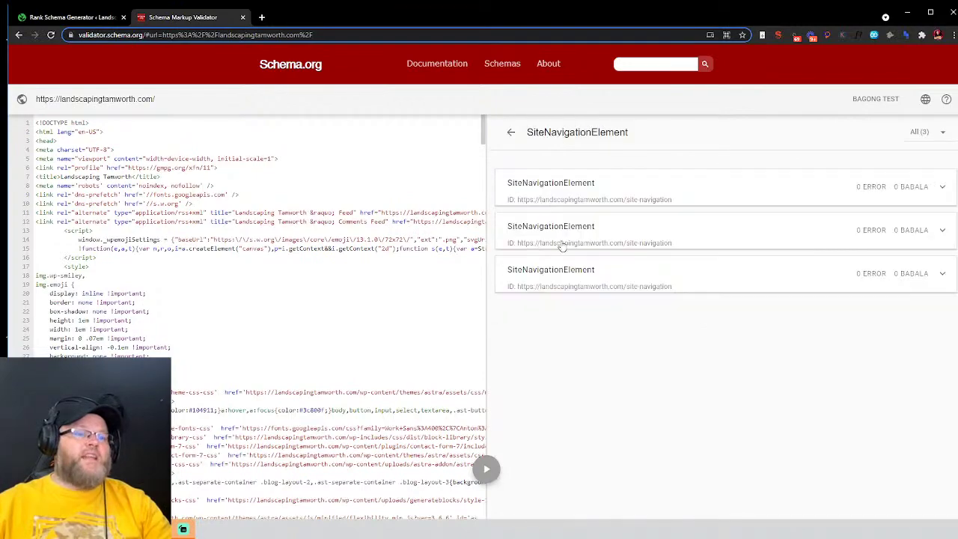
click(511, 134)
Step: Reopen the Organization item and examine its makesOffer section with the offered services and their provider
click(560, 184)
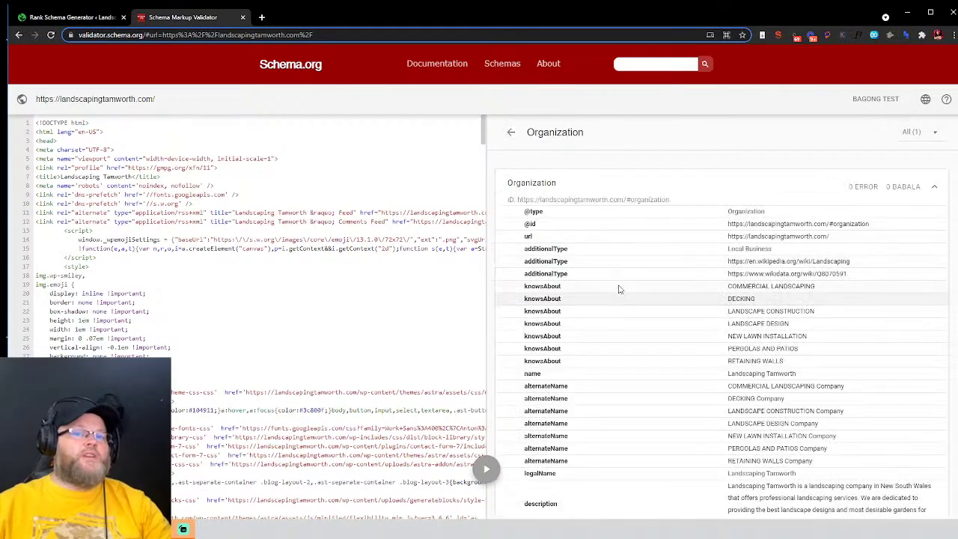
scroll(616, 282, down, 10)
scroll(613, 282, down, 15)
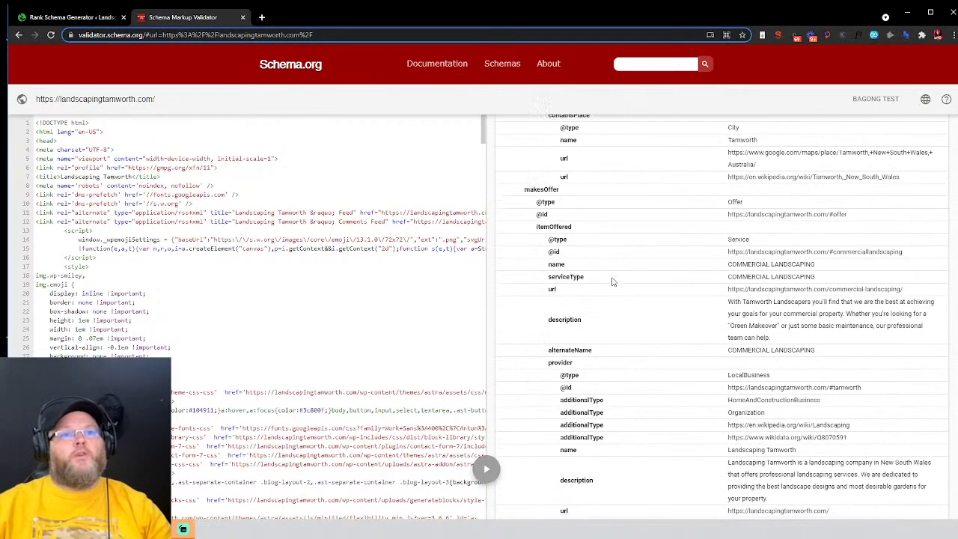
Step: Read through the services listed under makesOffer, from commercial landscaping to retaining walls, including their descriptions and providers
scroll(609, 278, down, 15)
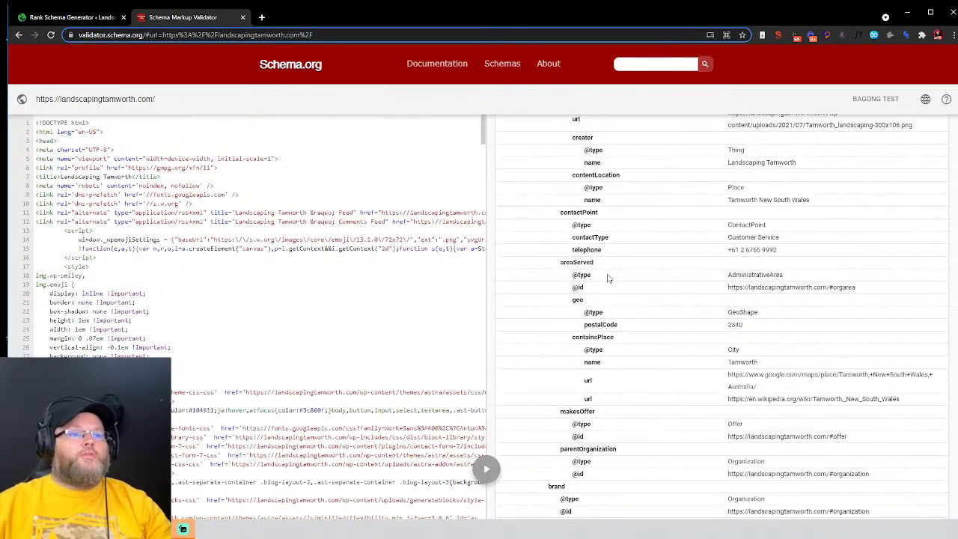
scroll(608, 278, down, 11)
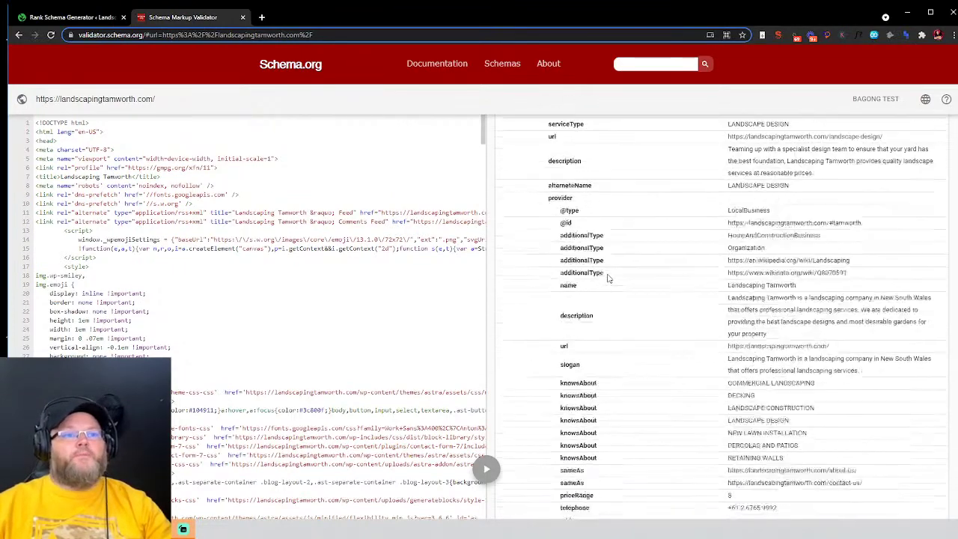
scroll(608, 276, up, 5)
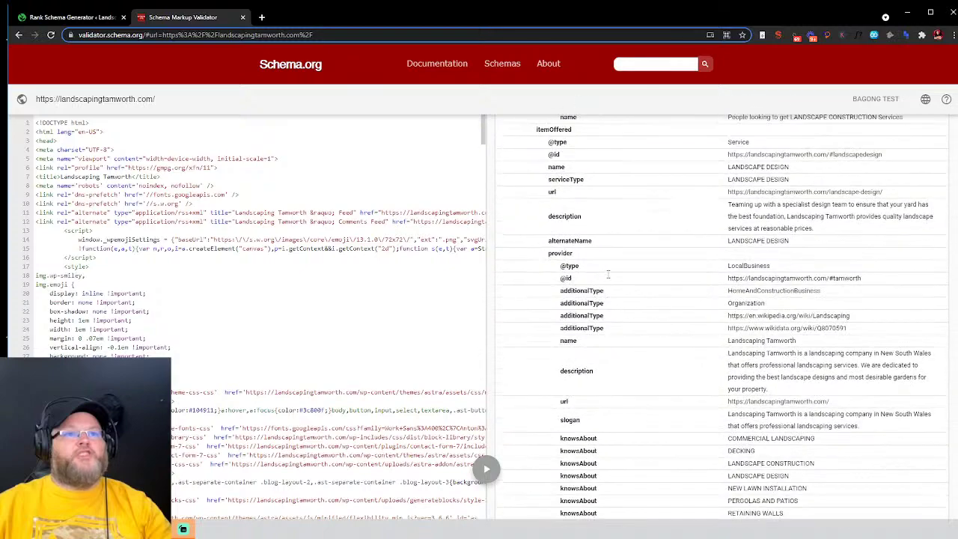
scroll(706, 242, down, 3)
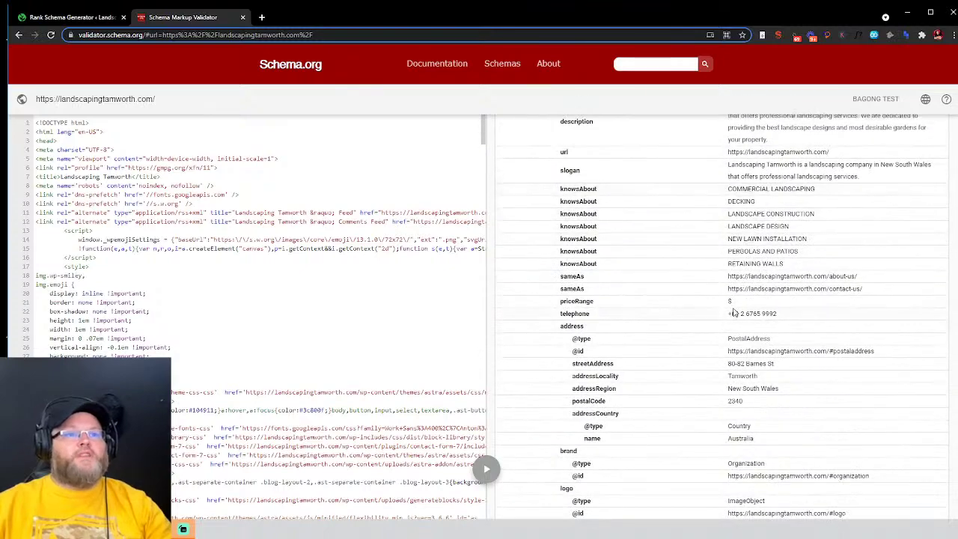
scroll(733, 313, down, 3)
scroll(738, 257, down, 10)
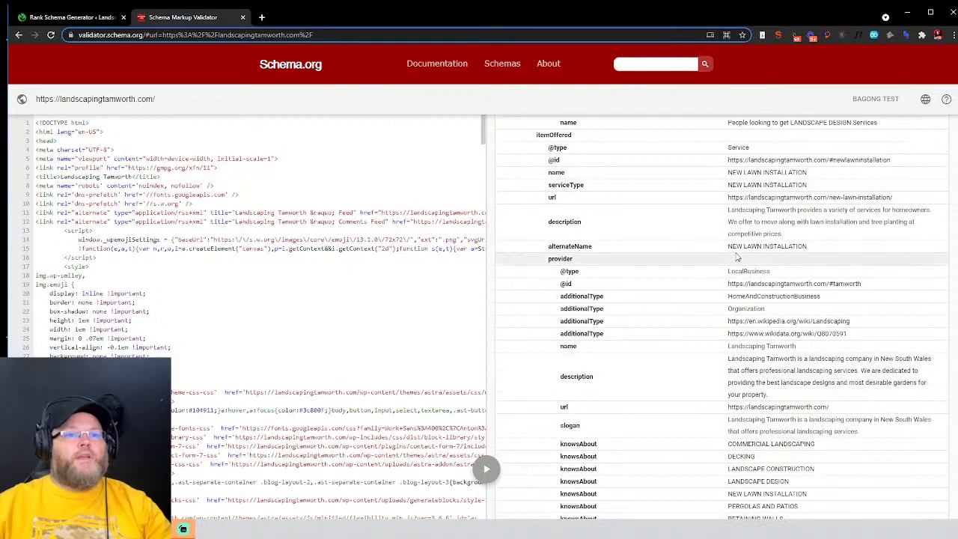
scroll(737, 256, up, 10)
scroll(739, 258, down, 15)
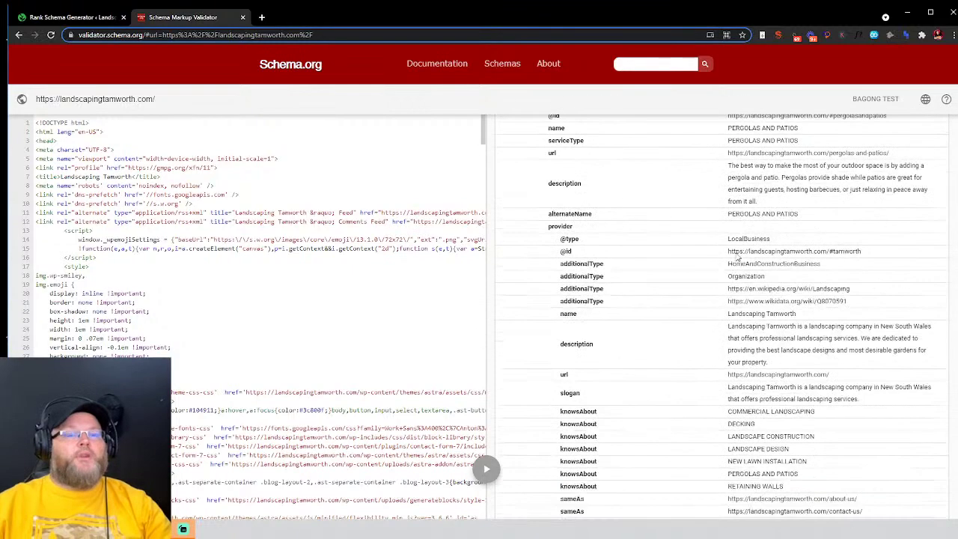
scroll(738, 258, up, 10)
scroll(736, 256, down, 15)
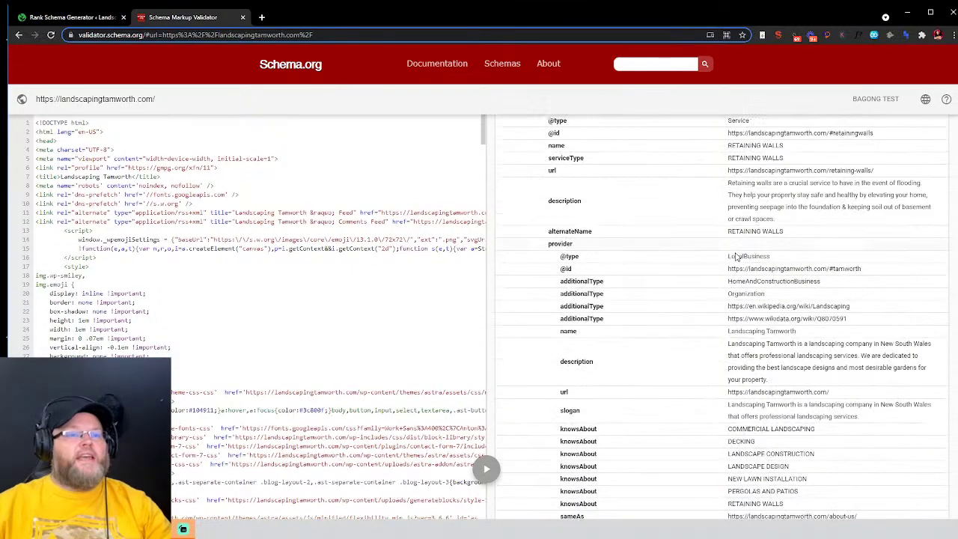
Step: Examine the retaining walls provider's address, brand, logo, image, contact point and area served properties
scroll(737, 256, down, 10)
scroll(737, 256, up, 5)
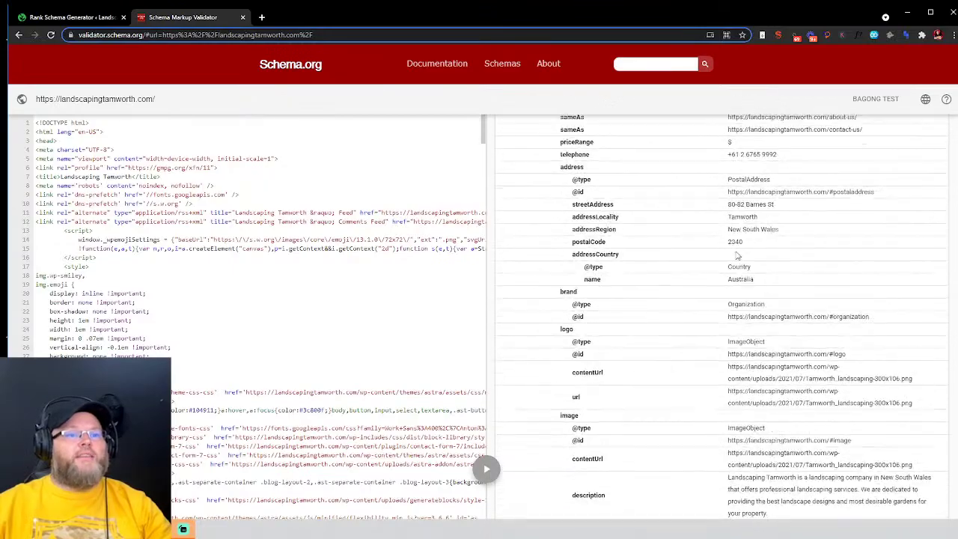
scroll(737, 256, down, 5)
scroll(737, 256, up, 5)
scroll(736, 256, down, 5)
scroll(734, 255, up, 4)
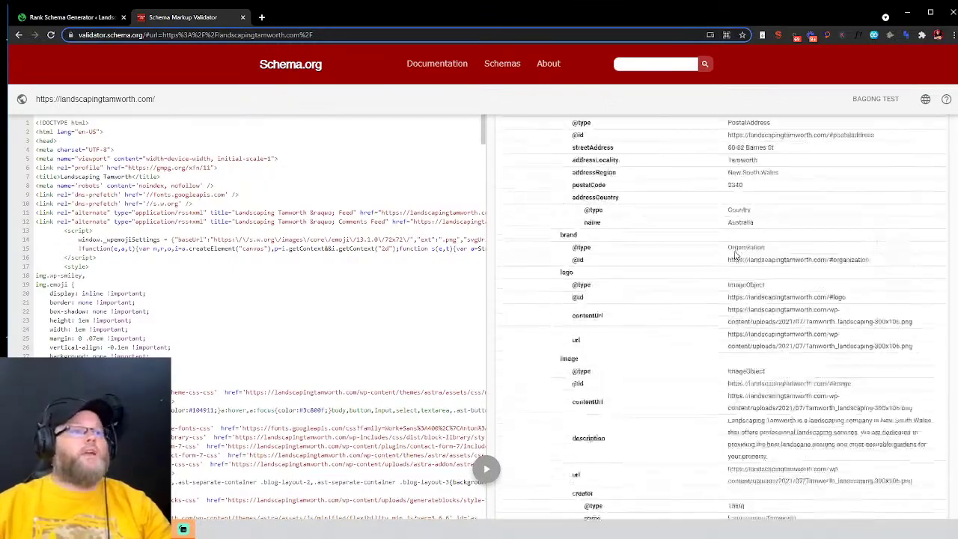
scroll(735, 255, down, 5)
scroll(730, 253, up, 5)
scroll(726, 251, down, 5)
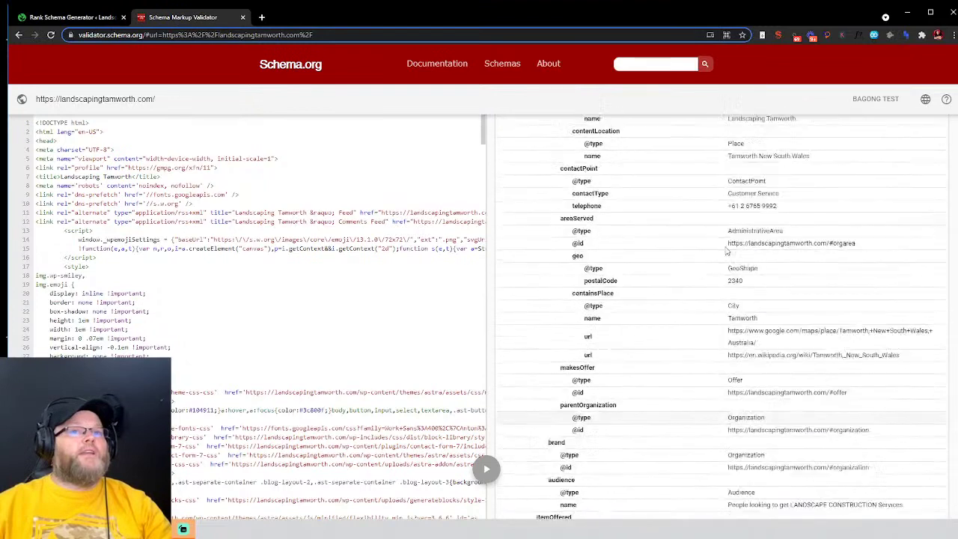
Step: Return to the Rank Schema Generator admin page, check its license settings, and call up Edit Schema Data but cancel the deactivation
click(75, 16)
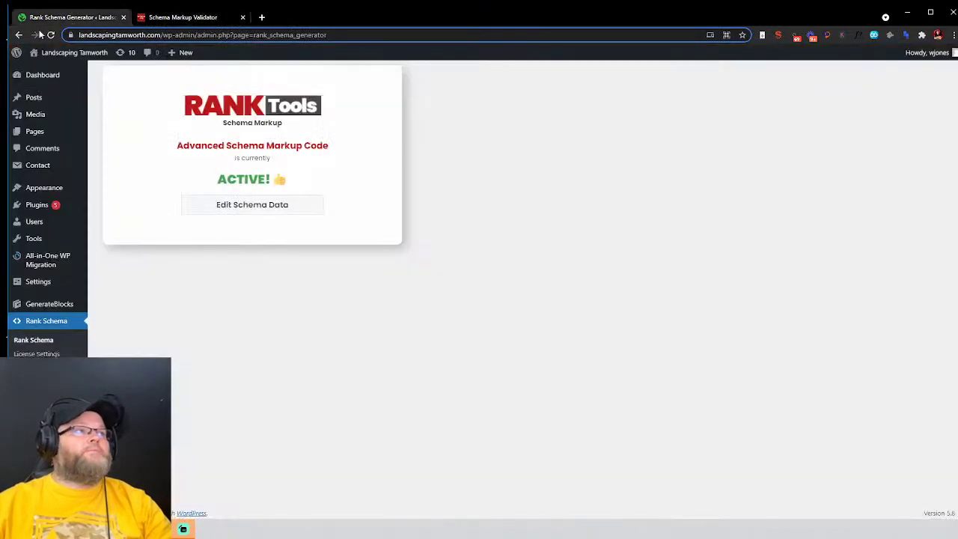
mouse_move(34, 207)
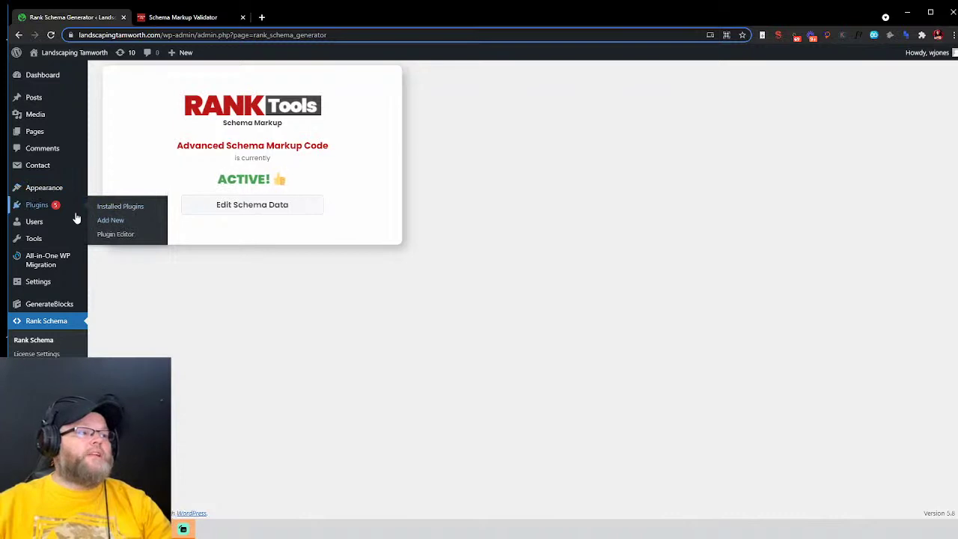
click(36, 353)
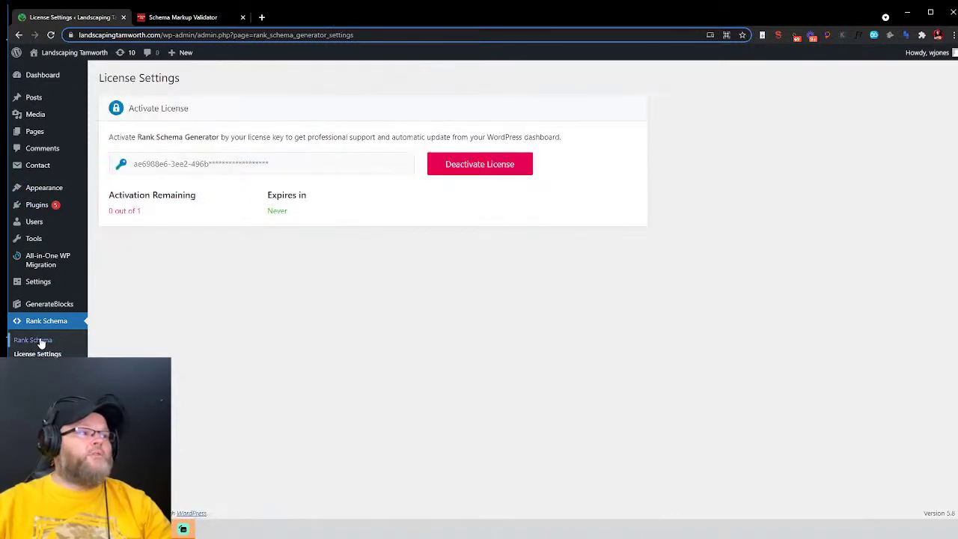
click(41, 341)
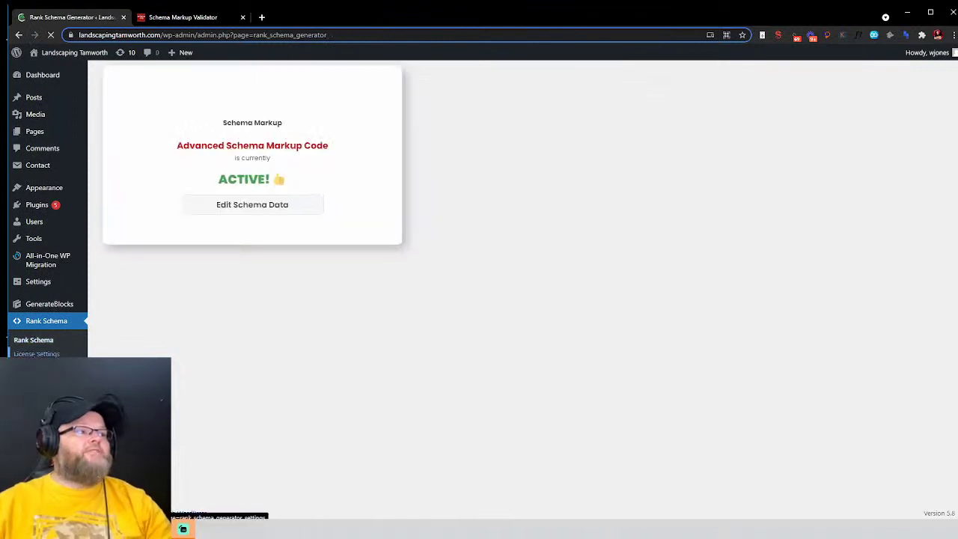
click(274, 210)
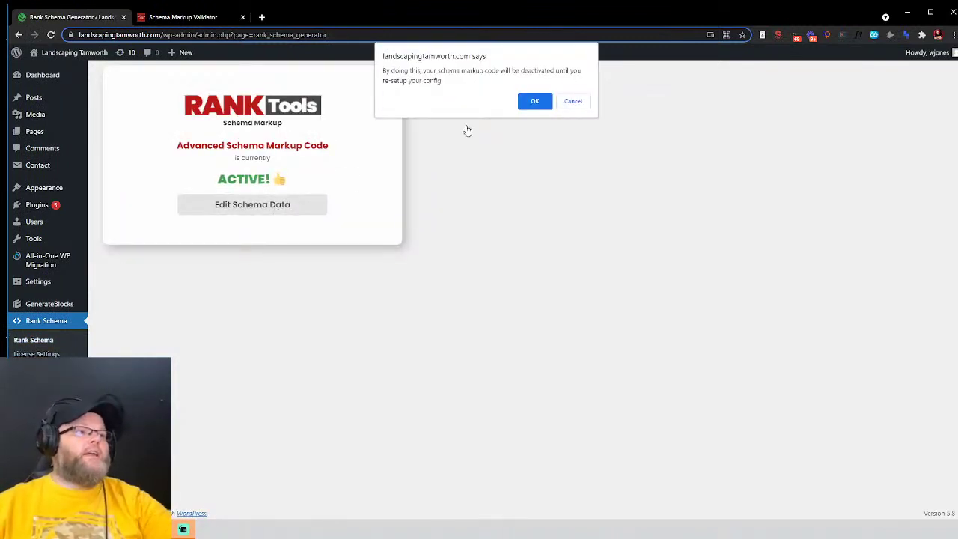
click(573, 102)
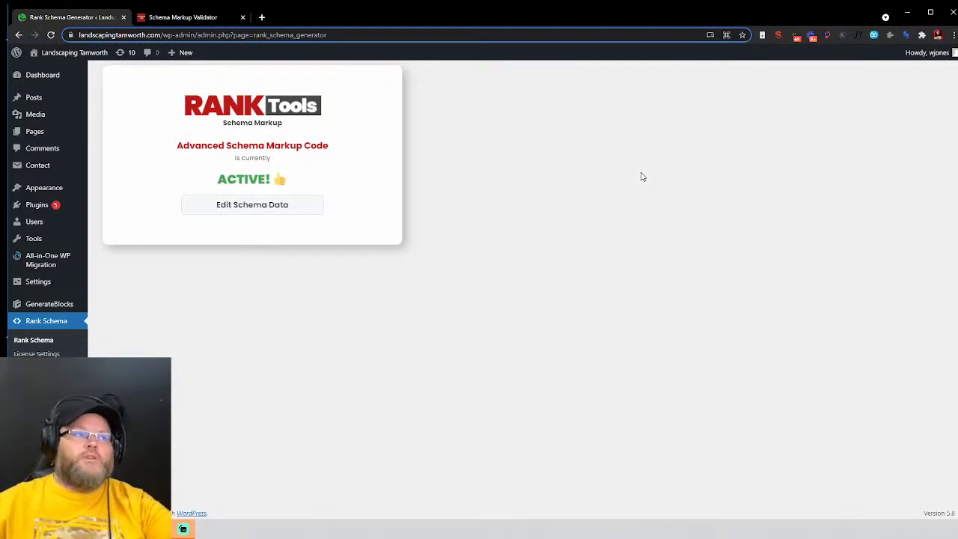
Step: Visit rankfortress.com in a new tab, view the Rank Schema Generator offers under GMB Tools, and close the extra tabs
click(262, 16)
text(r)
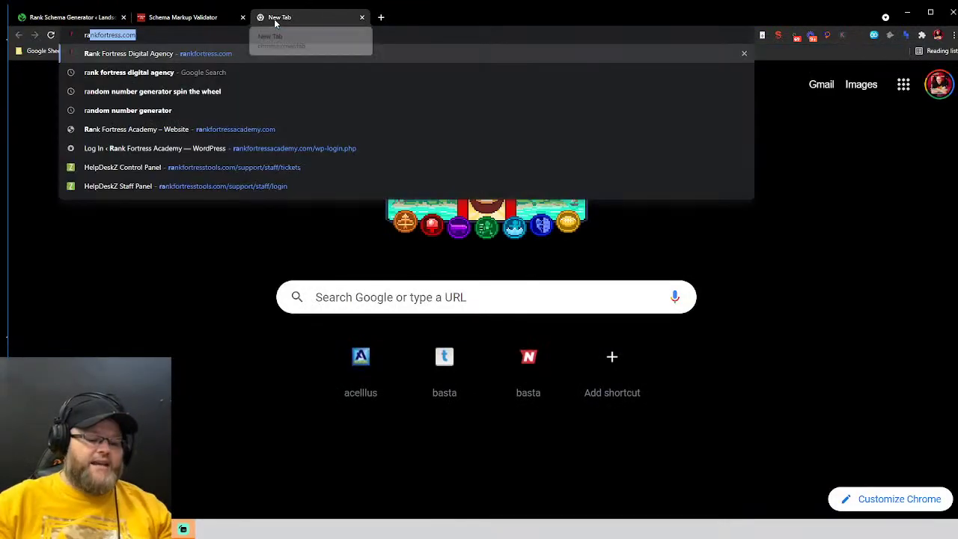
text(ank)
key(Return)
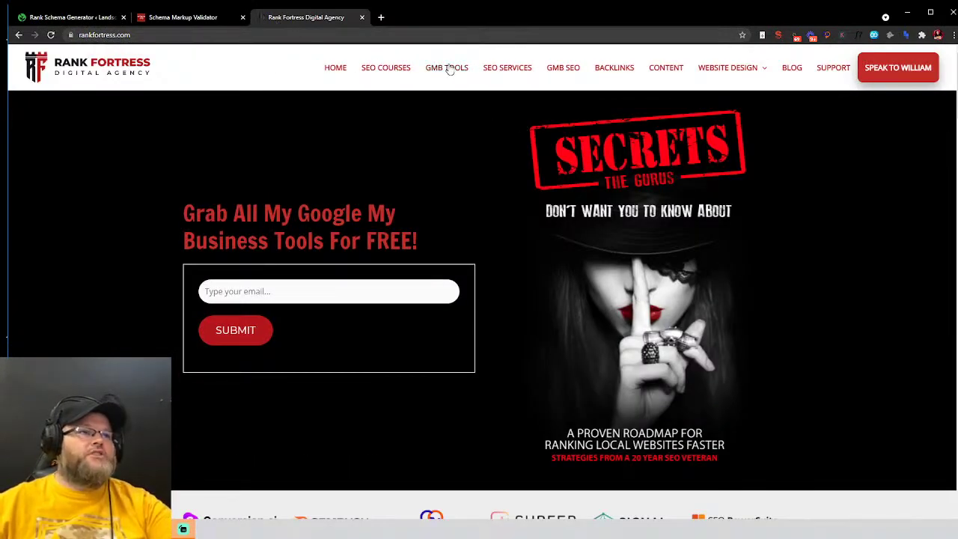
click(449, 69)
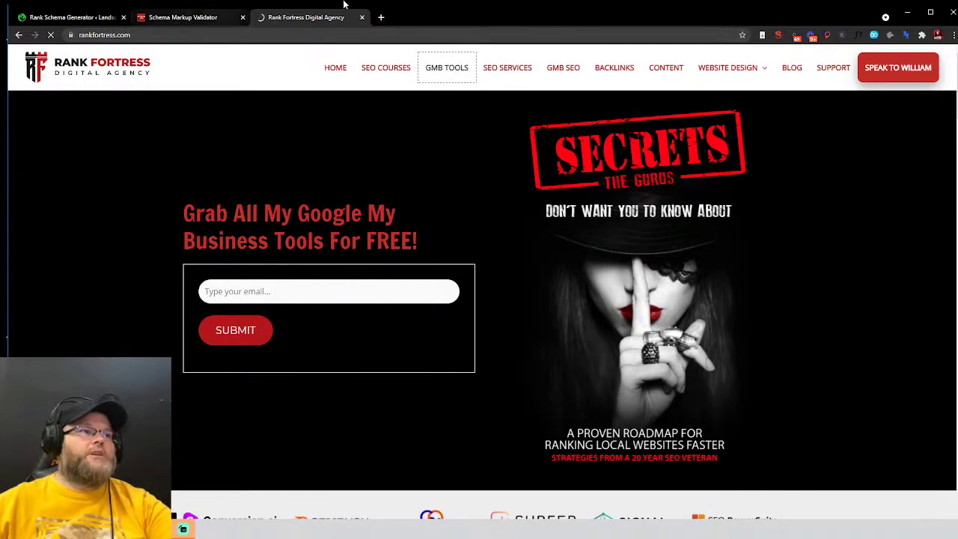
click(381, 17)
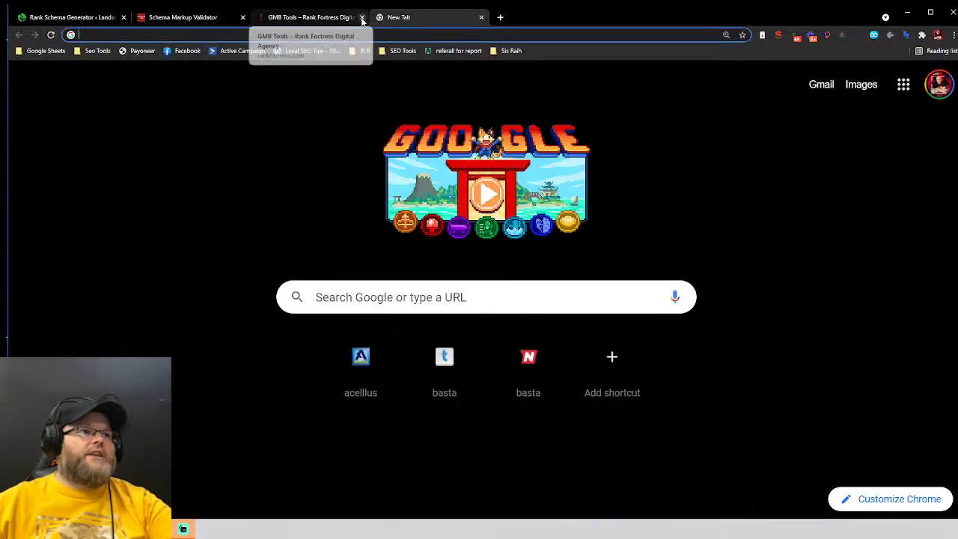
click(329, 19)
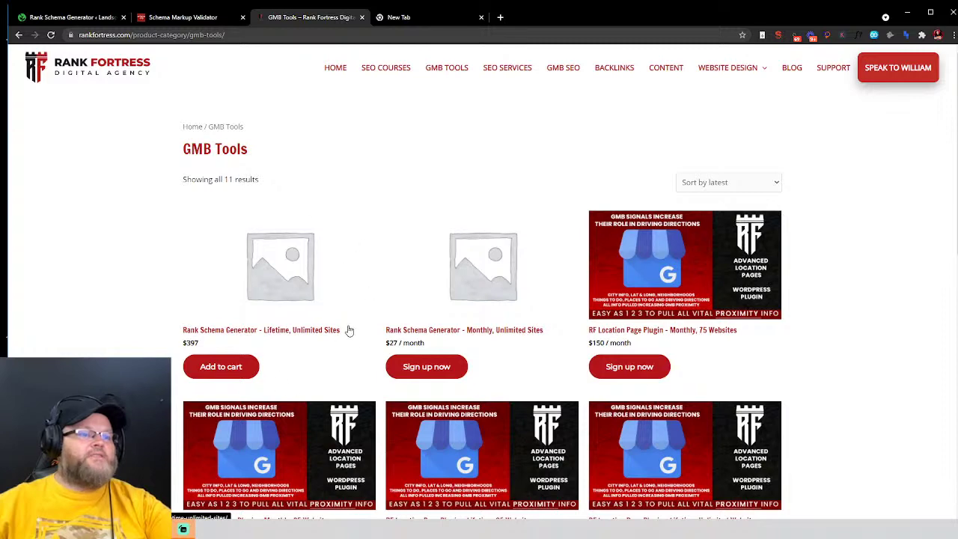
click(362, 17)
click(361, 17)
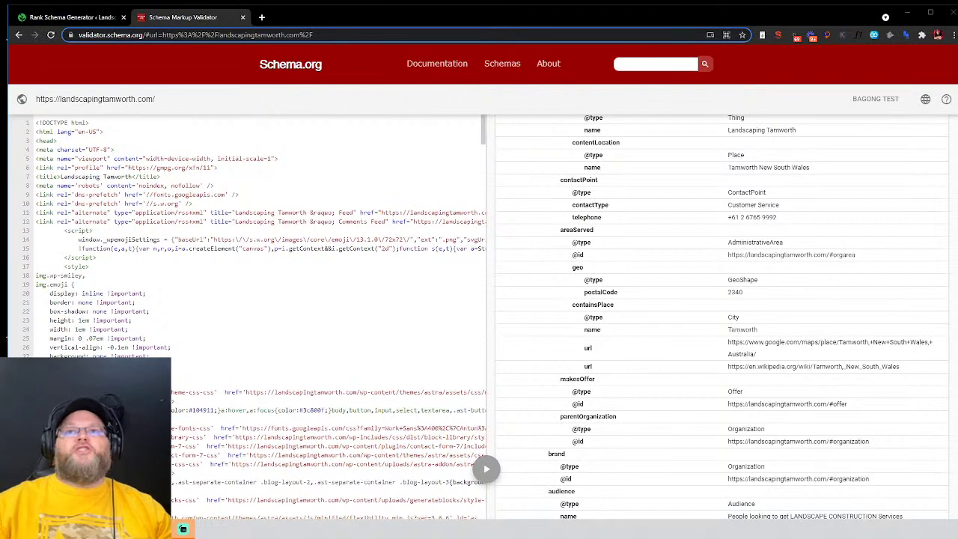
Step: Bring the GMB Pro Bundle page into the browser window and read its list of included group access and courses
drag(957, 100, 94, 9)
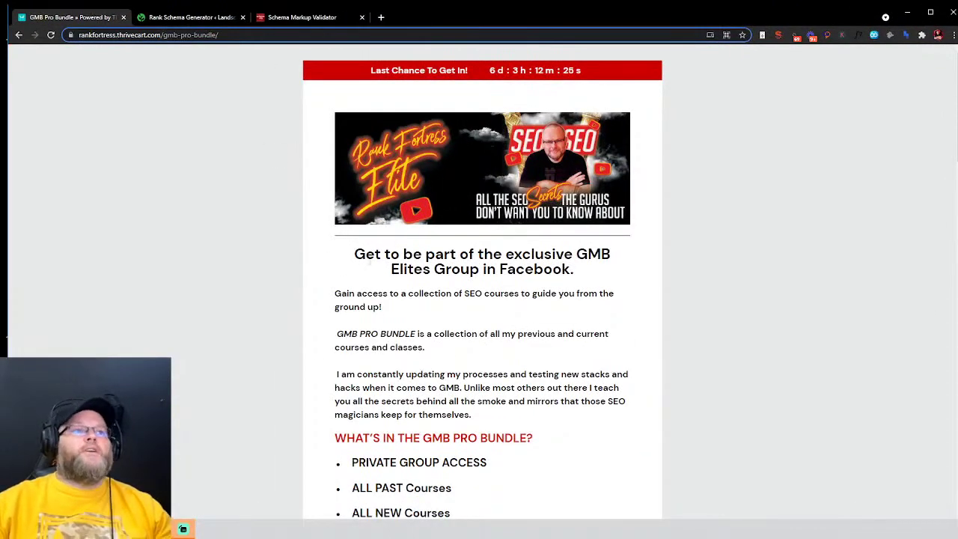
scroll(377, 234, down, 3)
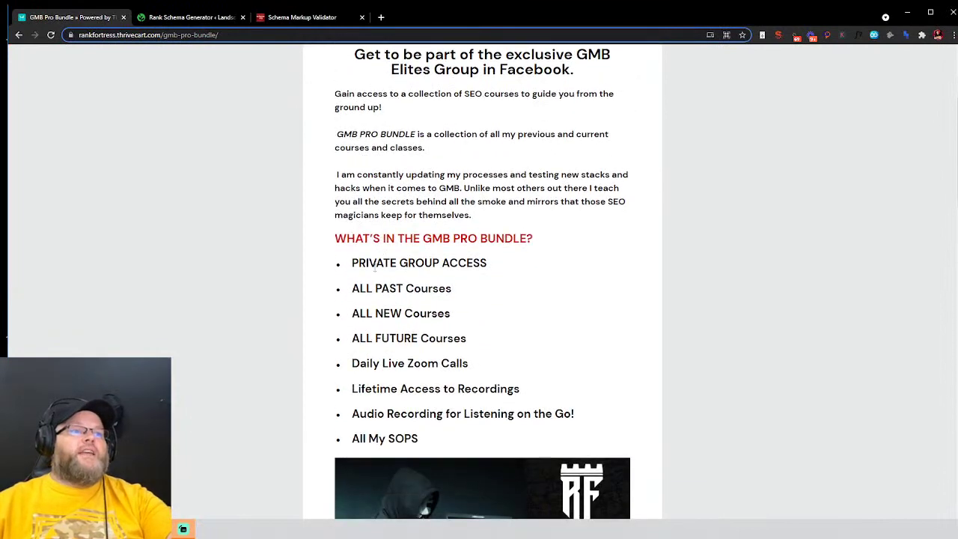
drag(375, 261, 455, 278)
drag(350, 262, 454, 282)
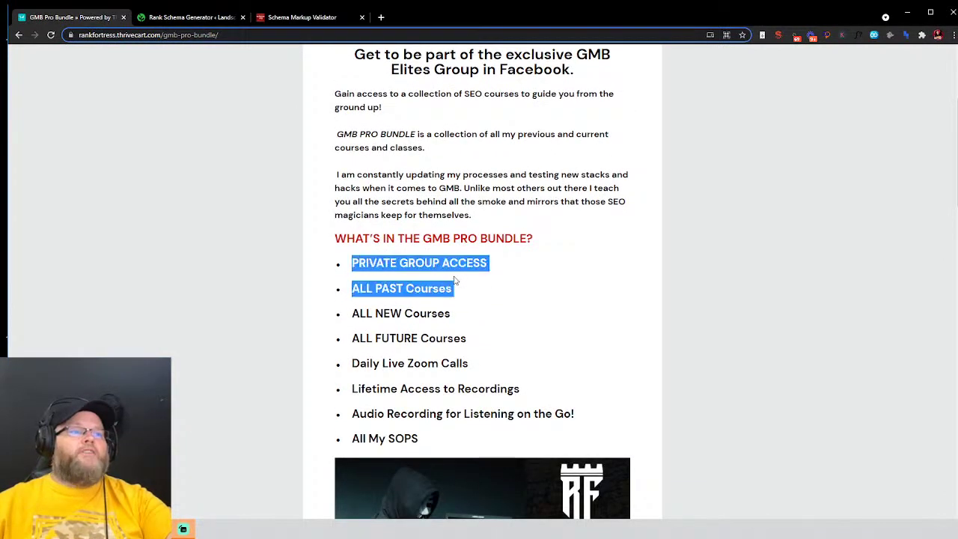
click(424, 317)
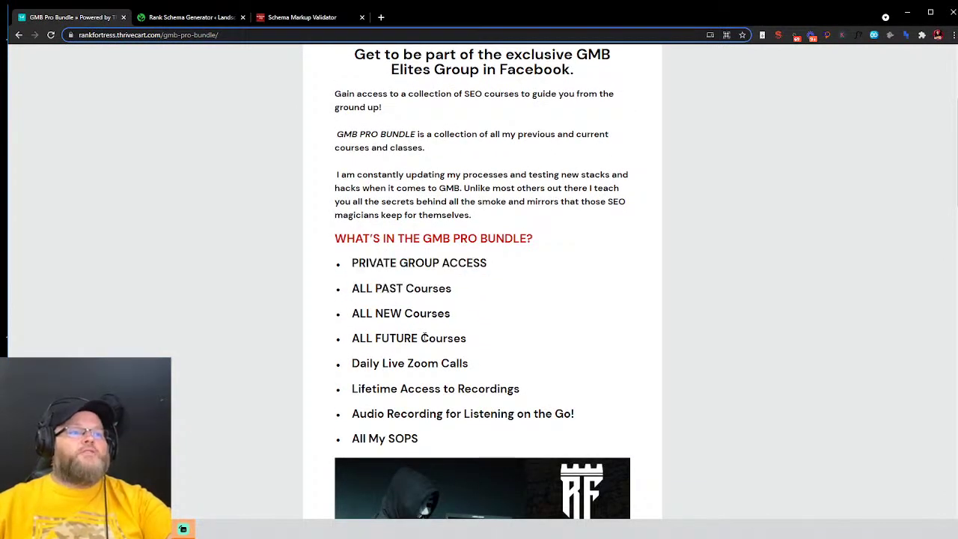
Step: Examine the rest of the GMB Pro Bundle contents, including the Automated Black Hat Backlinks and Advanced Location Pages plugins
scroll(426, 335, down, 2)
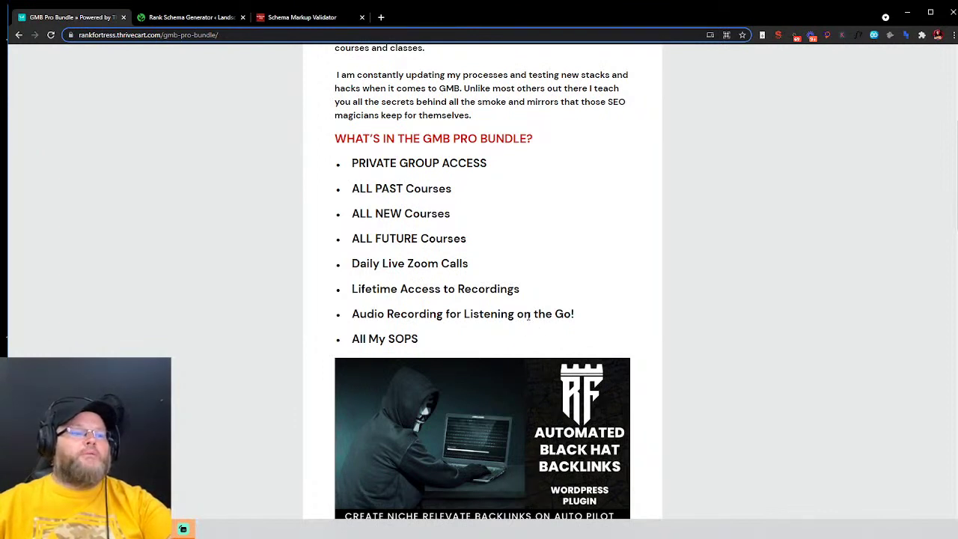
scroll(527, 318, down, 3)
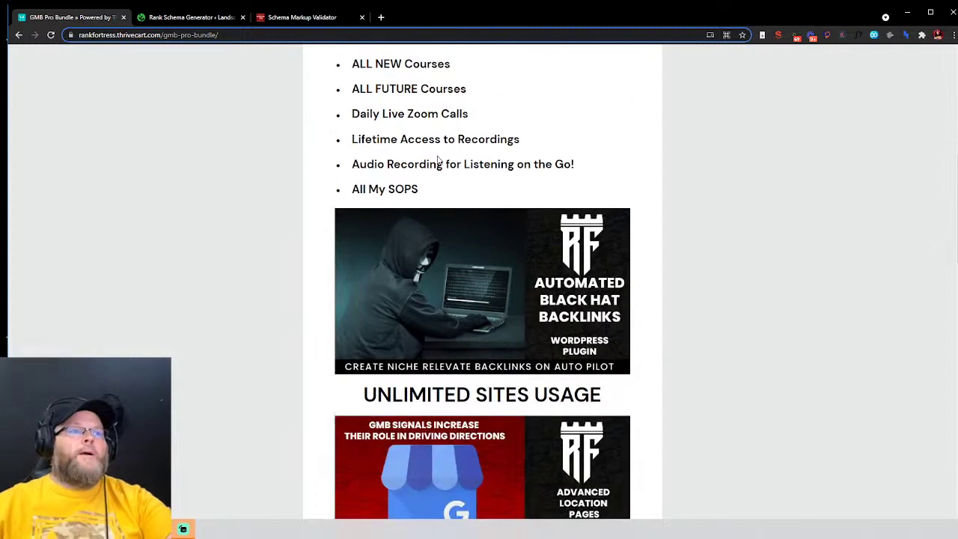
scroll(424, 206, down, 3)
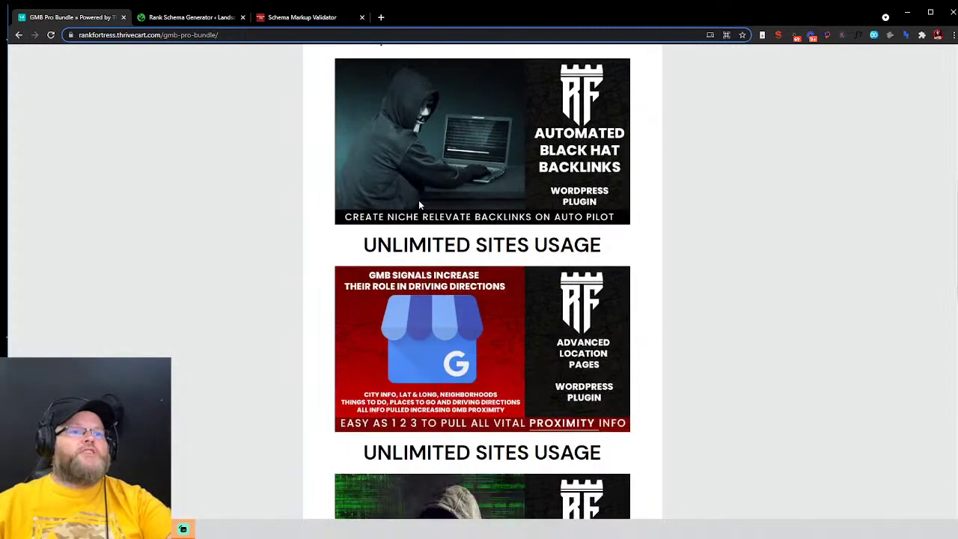
scroll(501, 183, up, 1)
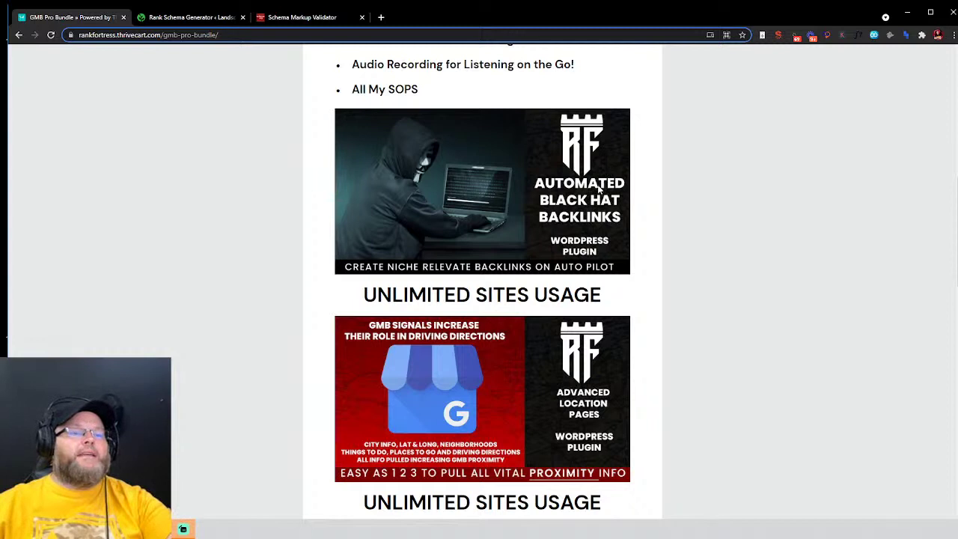
scroll(614, 211, down, 1)
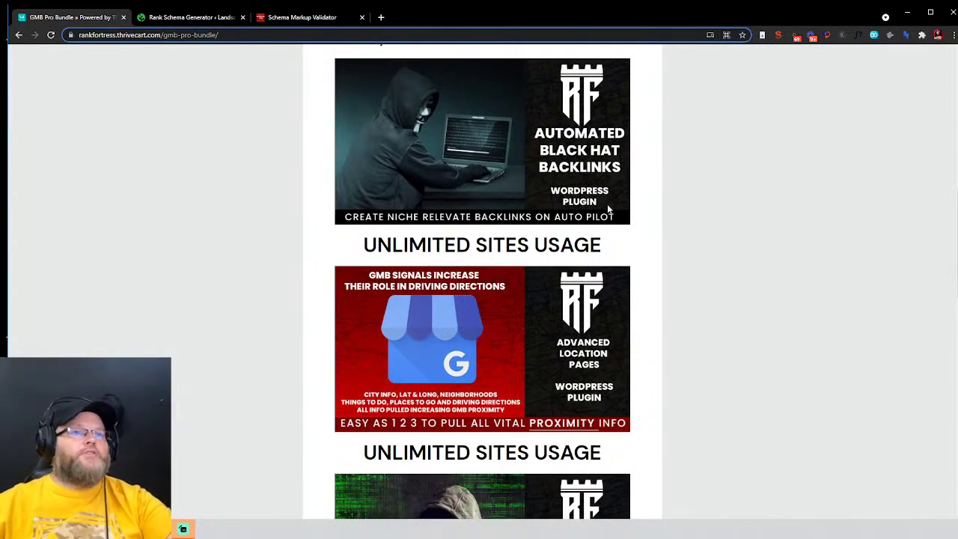
scroll(608, 209, up, 1)
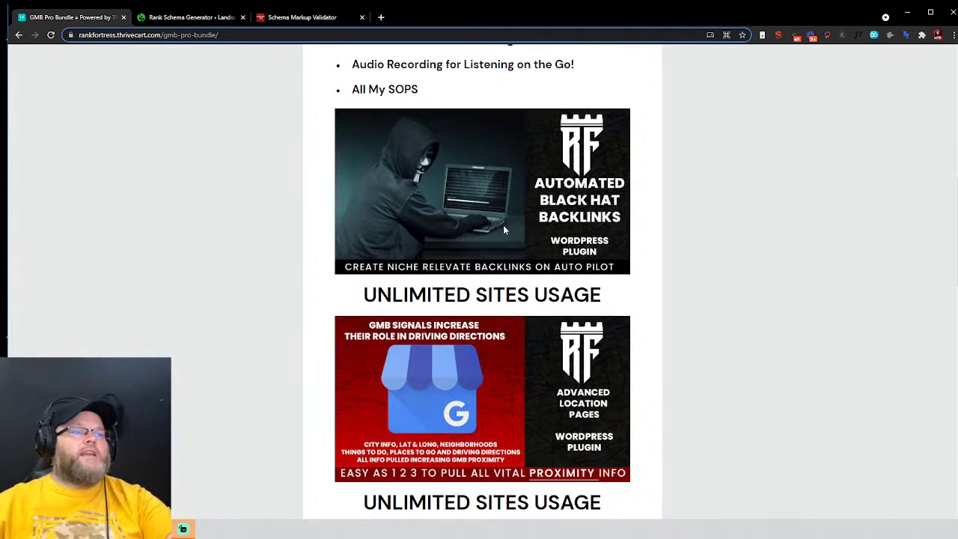
Step: Switch to File Explorer and open the Desktop image beginning with 238426820, the keyword ranking screenshot for handymanbayside.com.au
key(super+e)
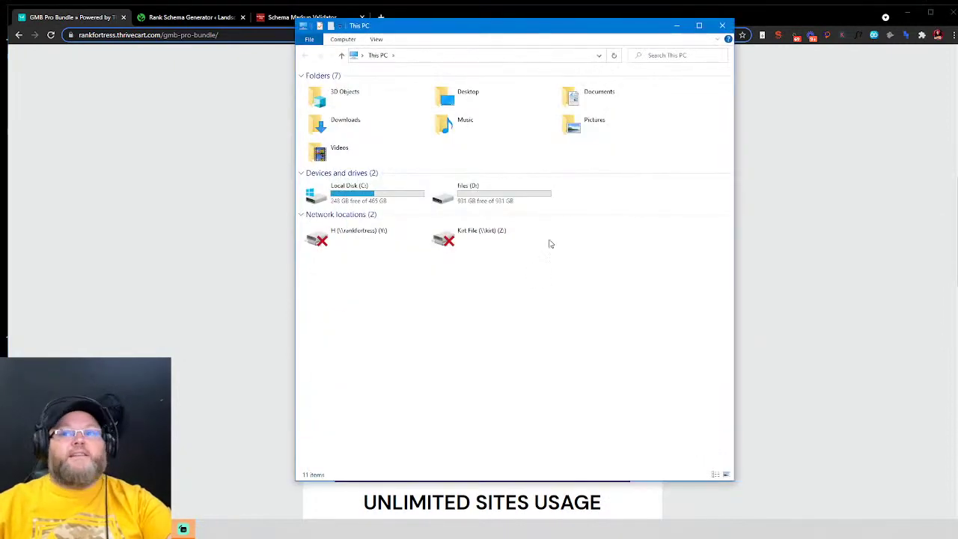
double_click(475, 96)
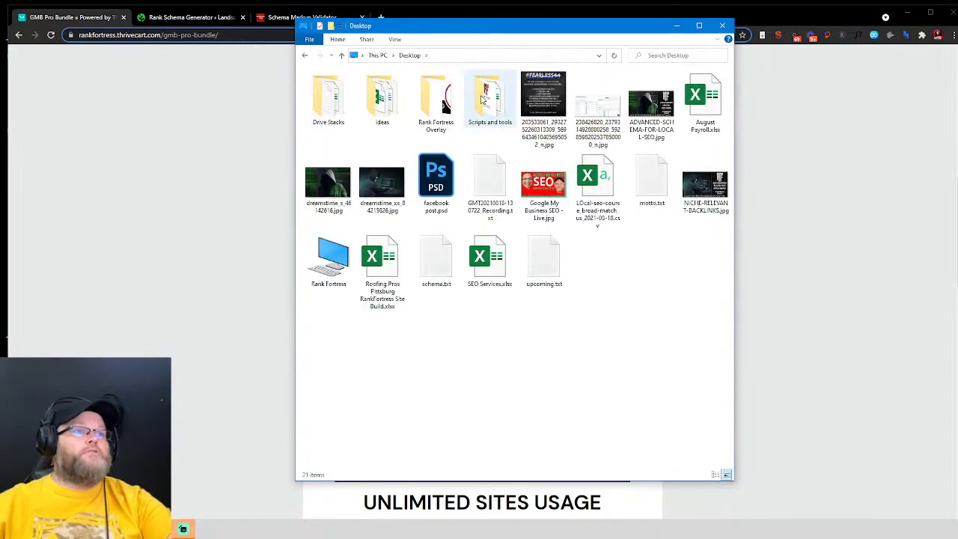
double_click(595, 108)
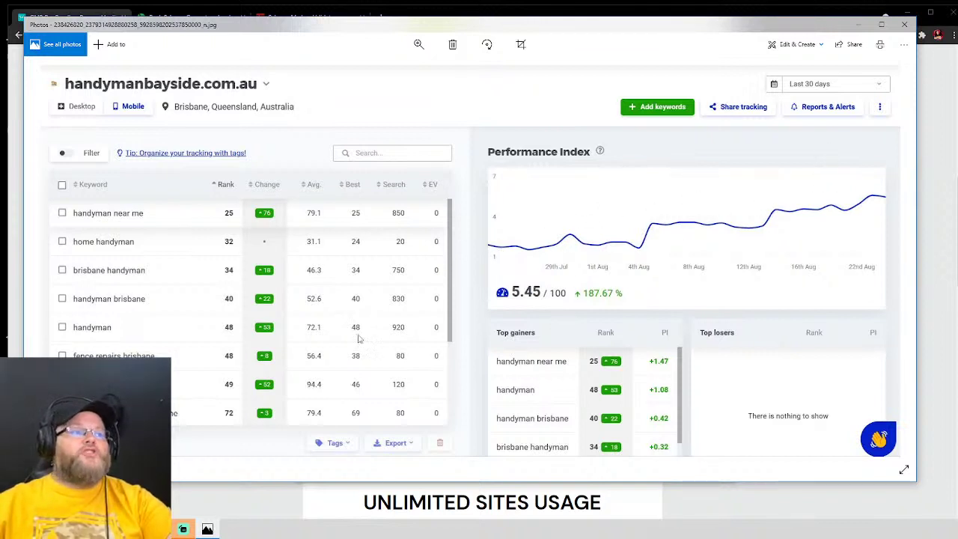
Step: Close the keyword ranking image, return to the GMB Pro Bundle page and view its Advanced Location Pages and Advanced Schema plugins
click(904, 24)
click(722, 26)
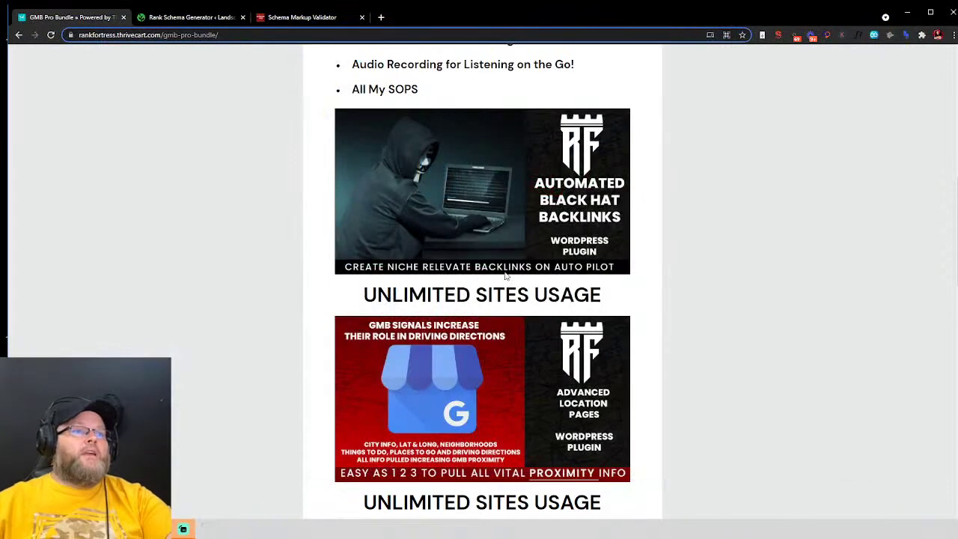
scroll(502, 245, down, 2)
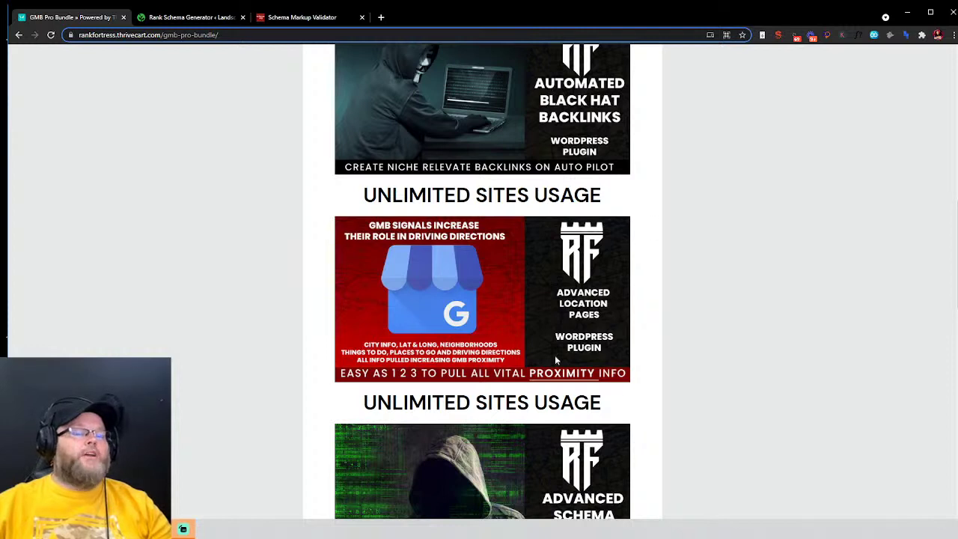
scroll(595, 346, down, 3)
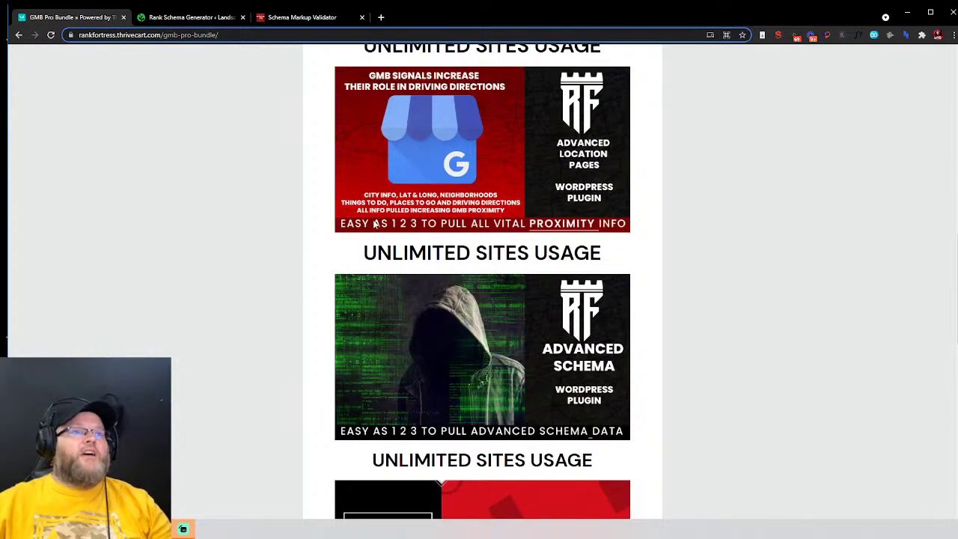
scroll(576, 230, down, 1)
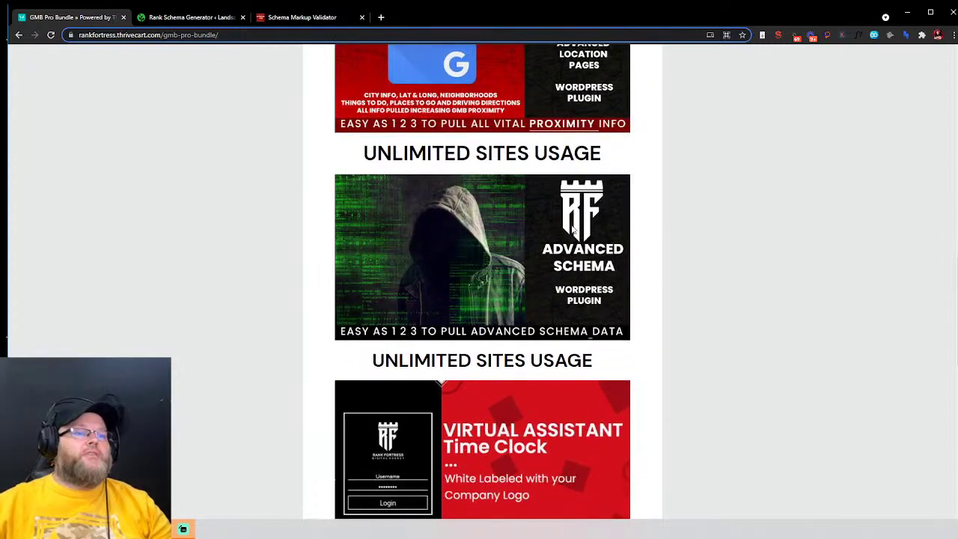
scroll(584, 234, down, 2)
scroll(597, 239, up, 1)
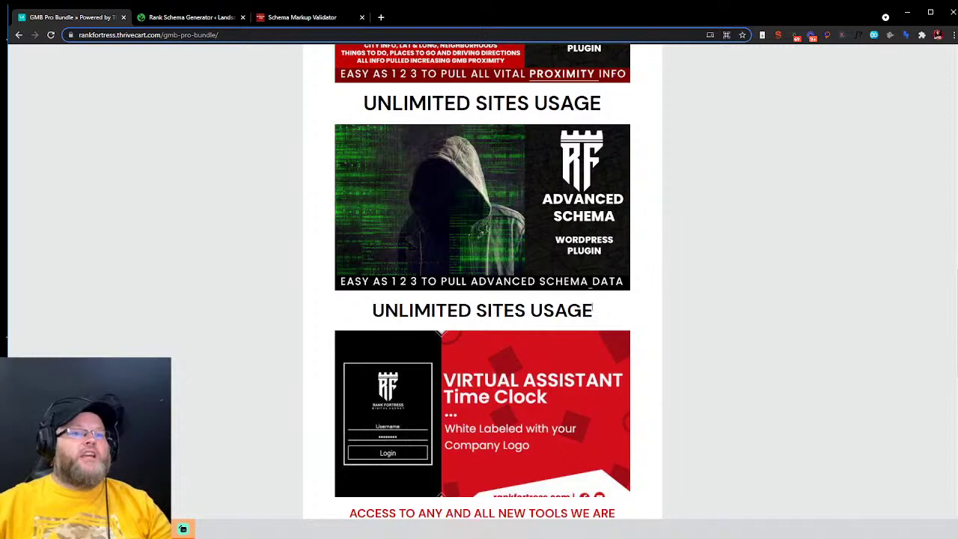
Step: Review the bundle's plugin banners again, from Automated Black Hat Backlinks through to the Virtual Assistant Time Clock
scroll(643, 297, up, 4)
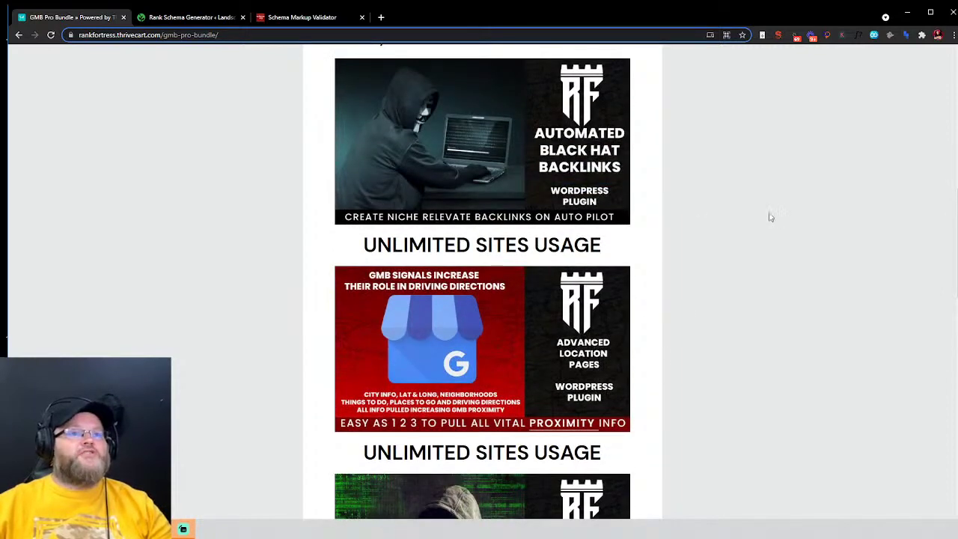
scroll(765, 215, down, 1)
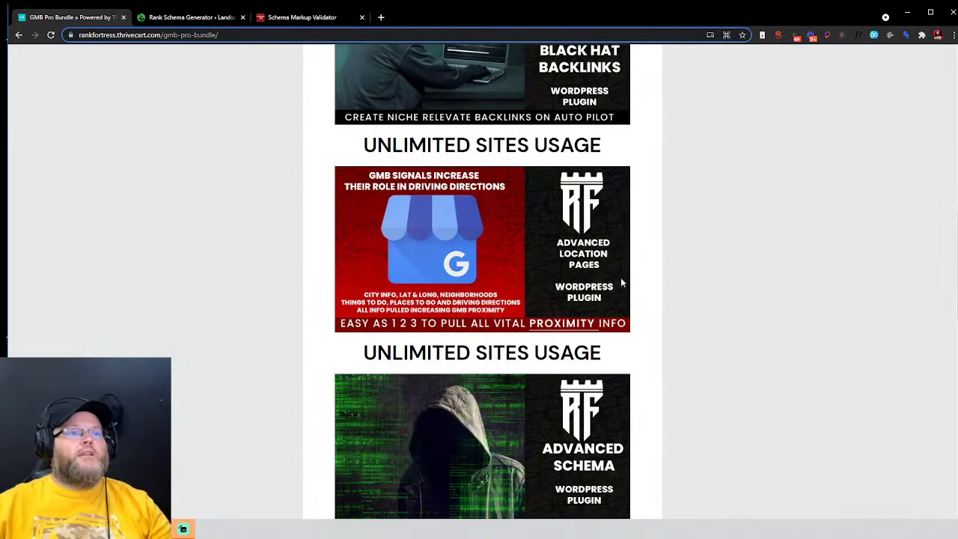
scroll(622, 281, down, 1)
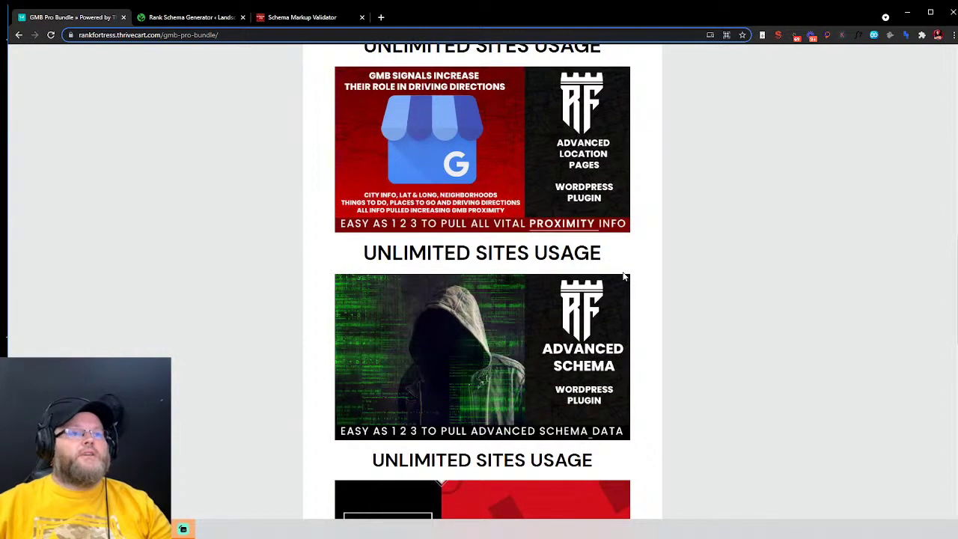
scroll(624, 276, down, 2)
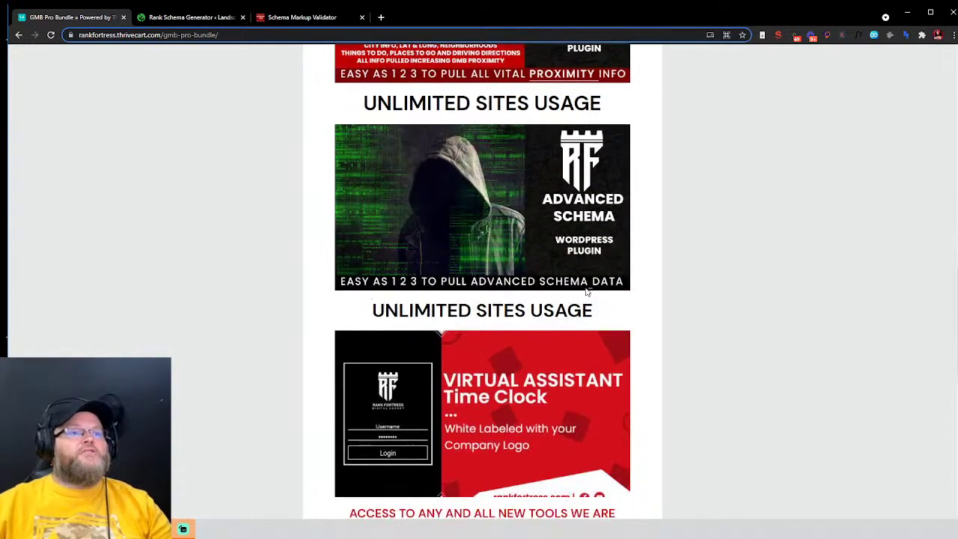
scroll(515, 259, down, 2)
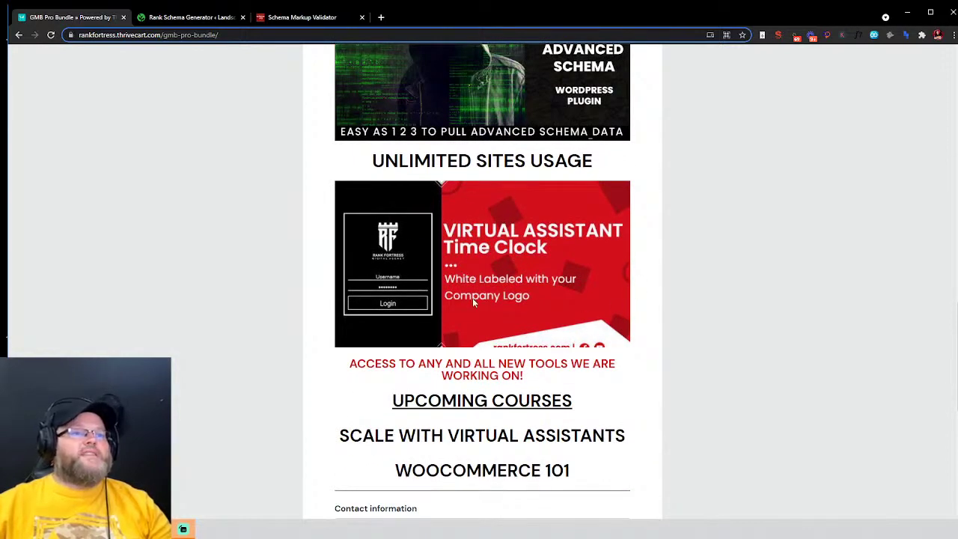
scroll(473, 297, down, 2)
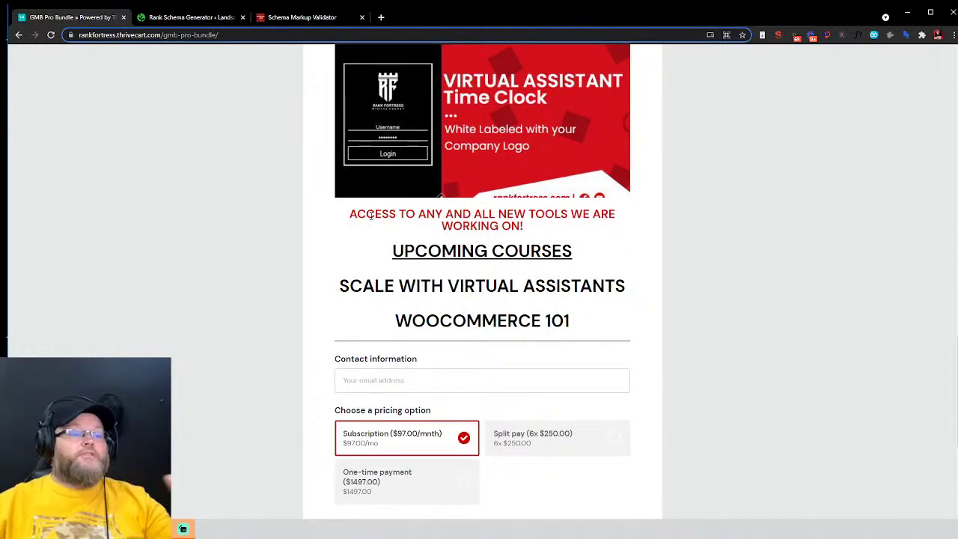
Step: Highlight the upcoming courses Scale With Virtual Assistants and WooCommerce 101, and view the bundle's pricing options and order summary
scroll(369, 216, down, 1)
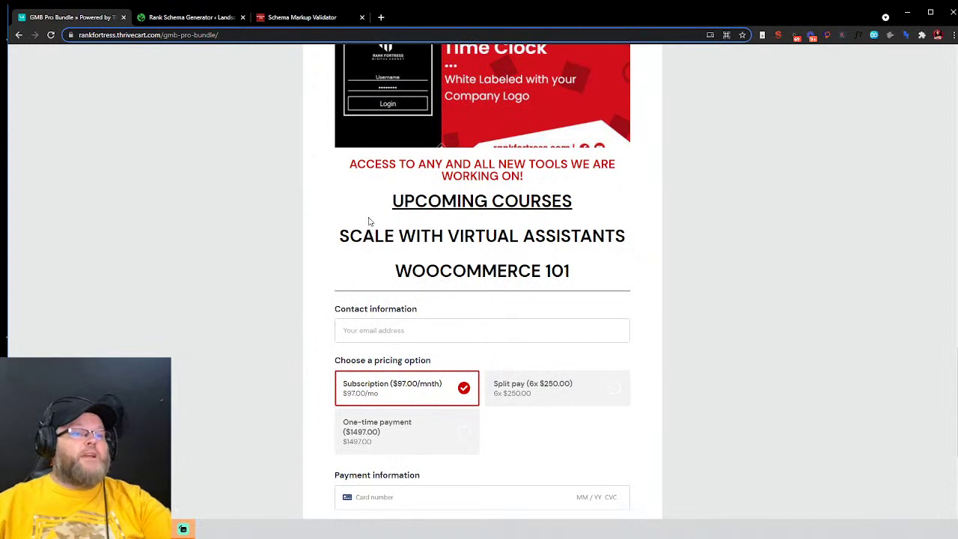
scroll(369, 222, down, 1)
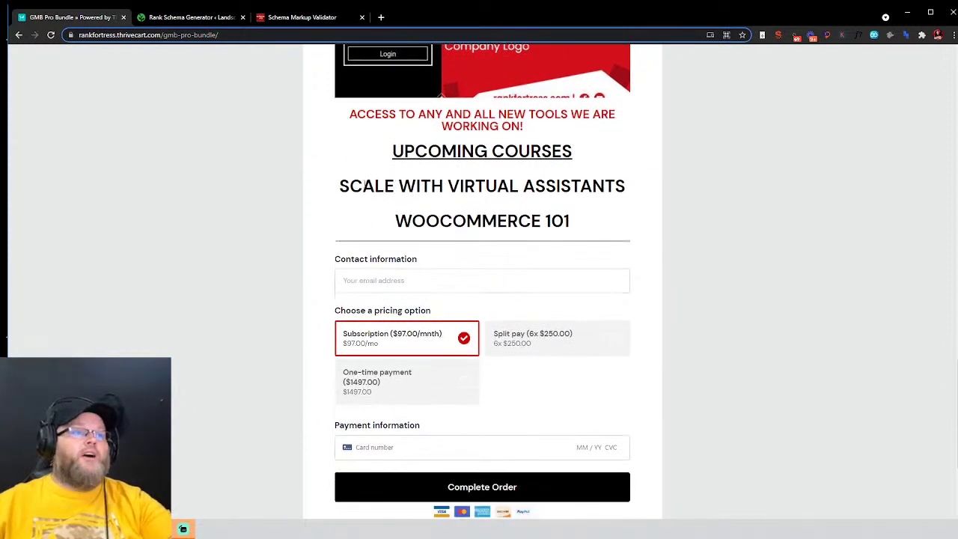
drag(338, 186, 629, 196)
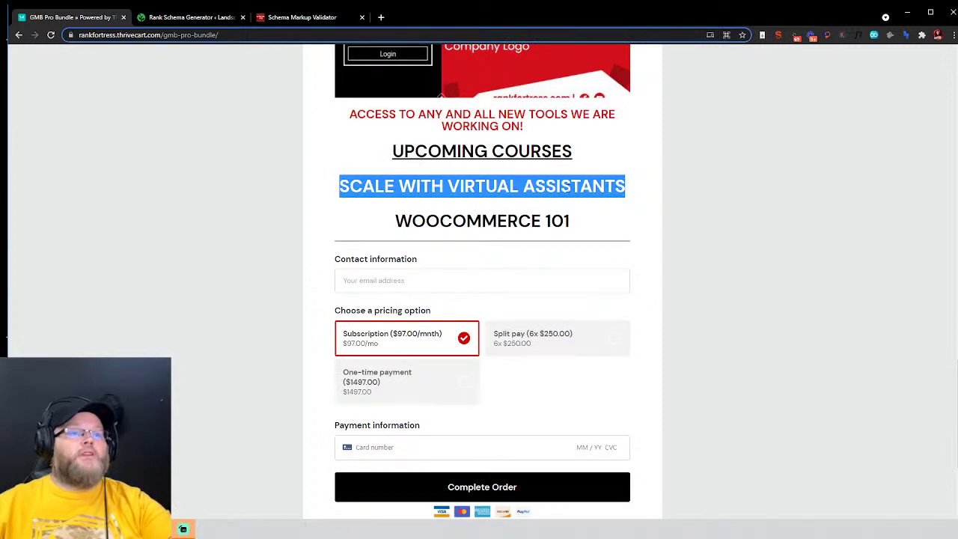
drag(395, 220, 570, 221)
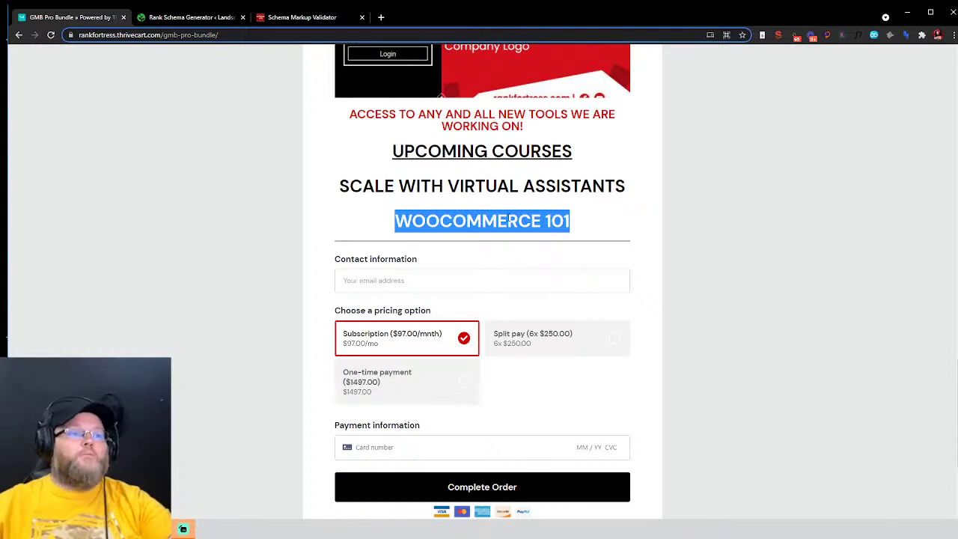
scroll(505, 220, down, 1)
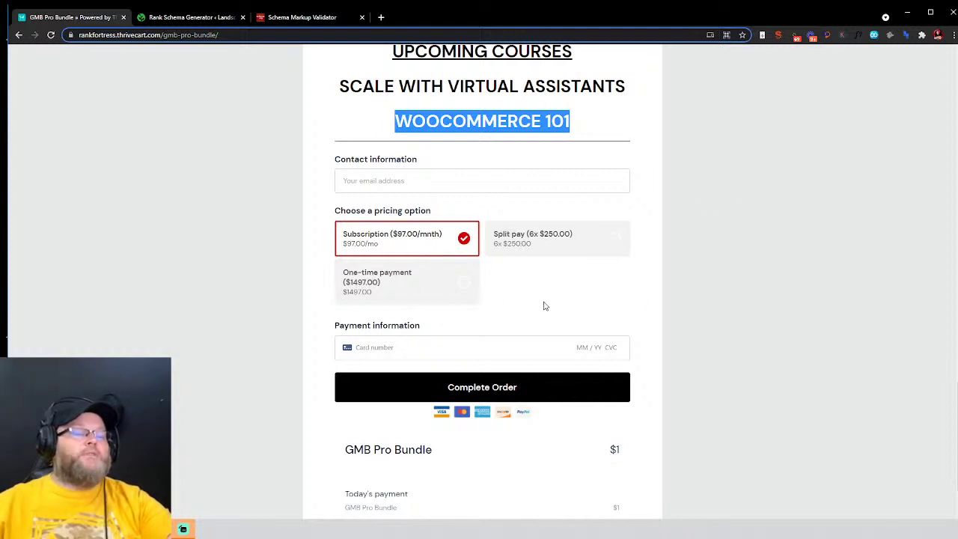
scroll(543, 306, down, 2)
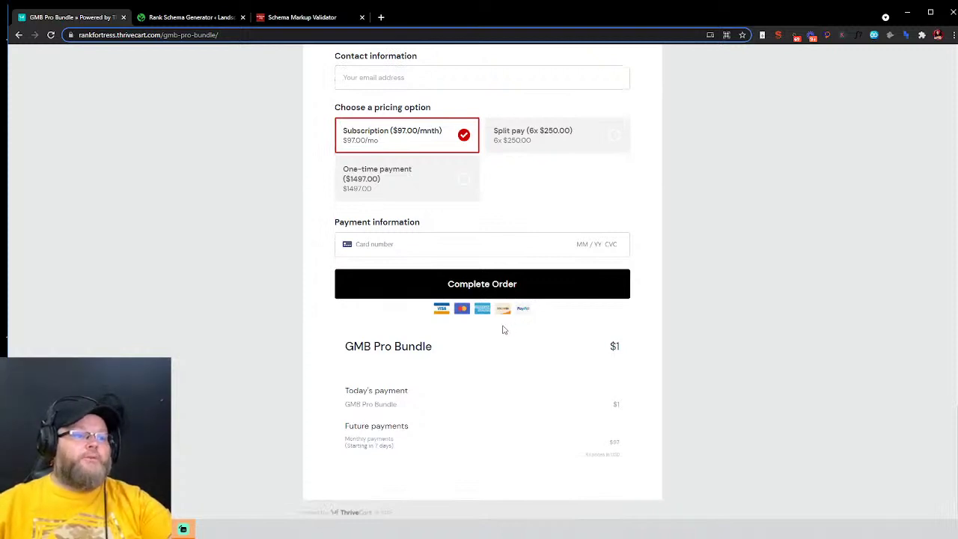
Step: Look back over the whole GMB Pro Bundle page, from the introduction and included items to the plugins and pricing options
scroll(474, 333, up, 10)
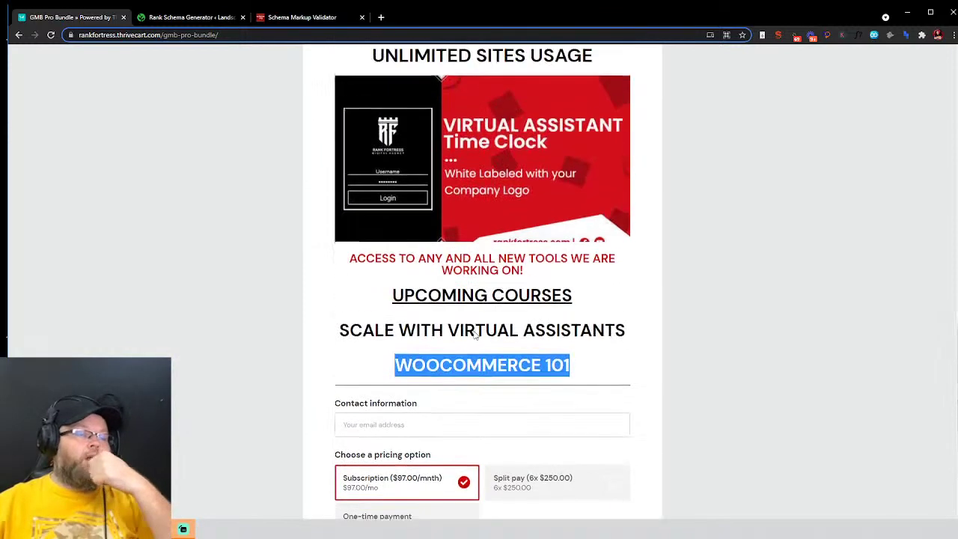
scroll(462, 316, up, 5)
scroll(461, 316, down, 10)
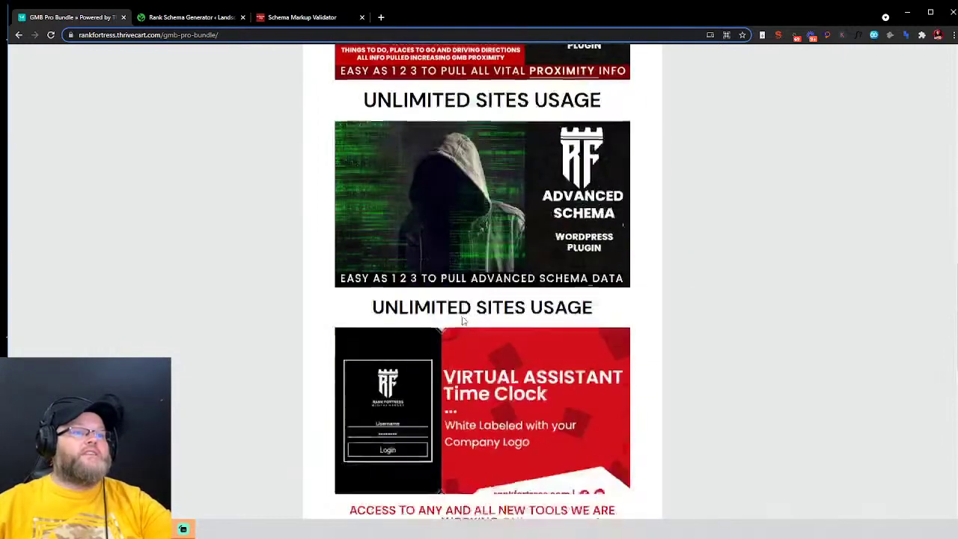
triple_click(464, 318)
scroll(464, 317, down, 3)
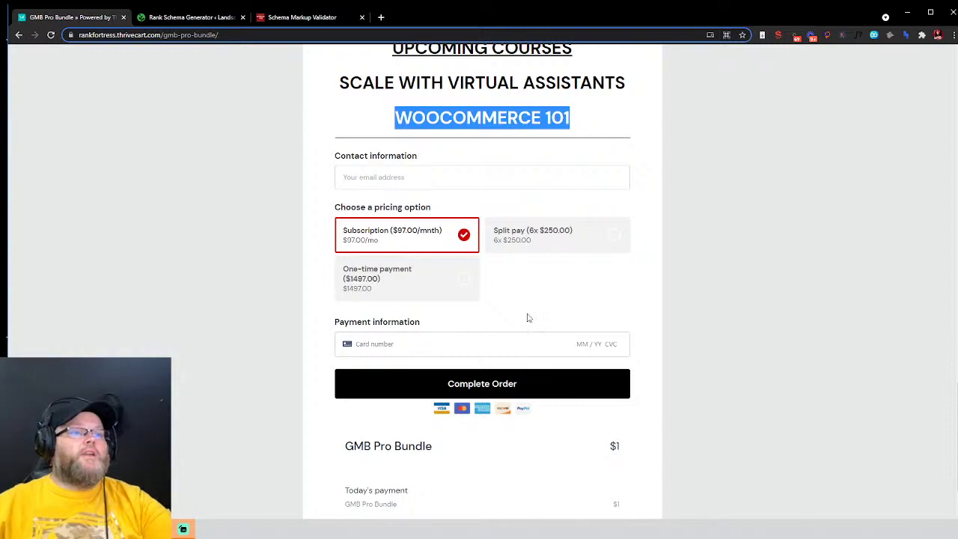
scroll(616, 323, up, 3)
scroll(616, 323, up, 15)
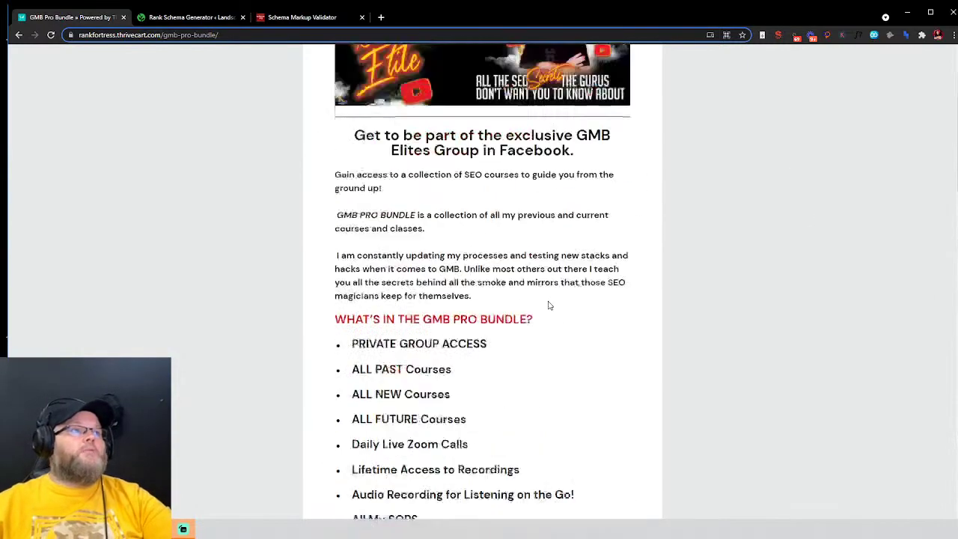
scroll(548, 306, up, 1)
scroll(548, 305, down, 9)
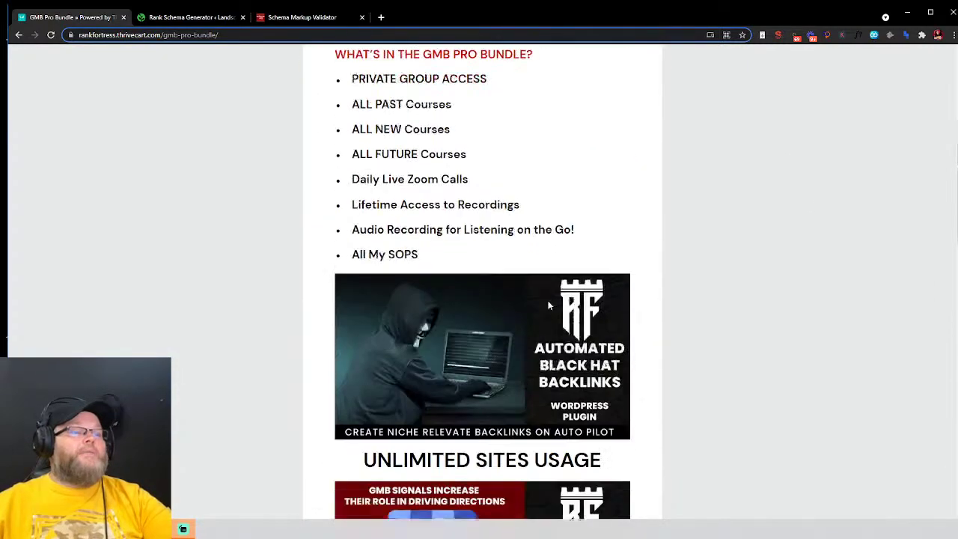
scroll(548, 305, down, 5)
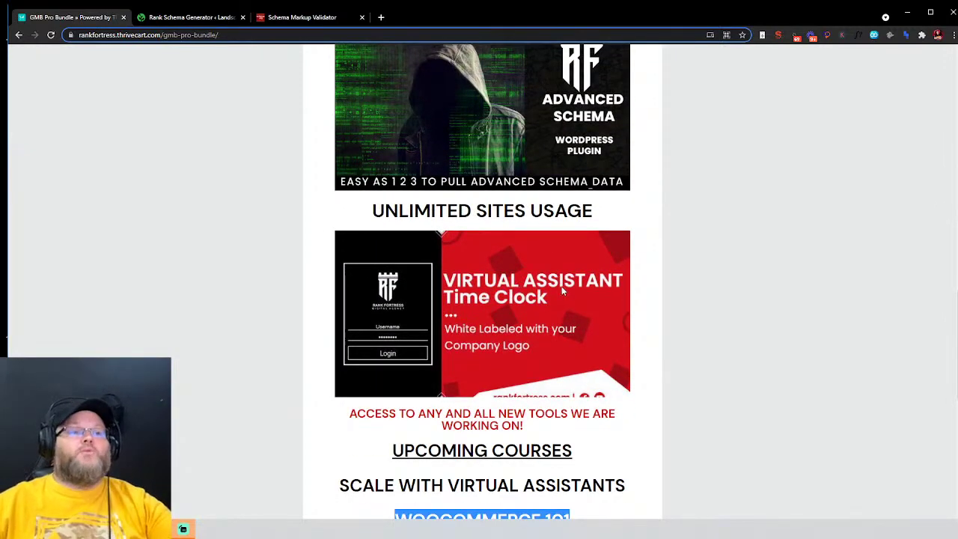
scroll(569, 295, up, 3)
scroll(592, 311, up, 11)
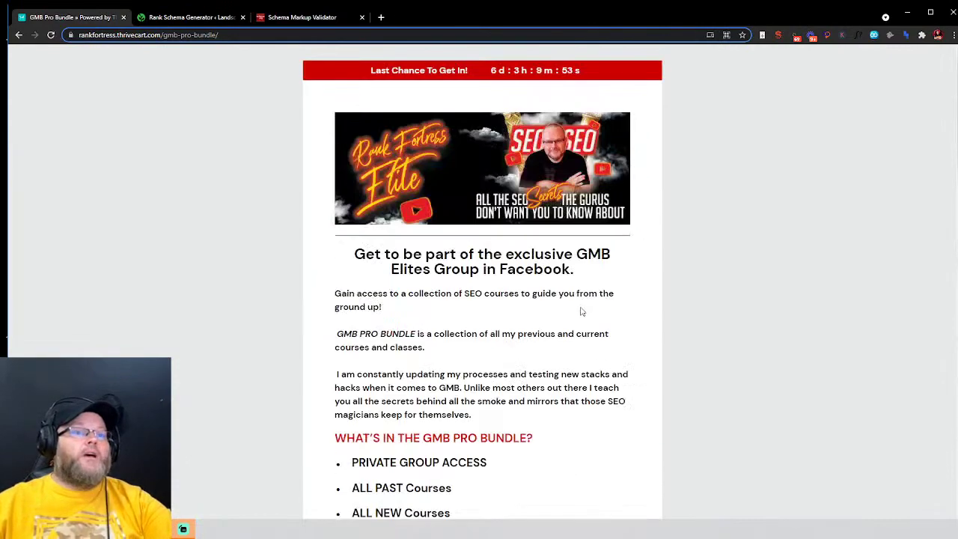
scroll(580, 311, down, 4)
scroll(580, 313, down, 3)
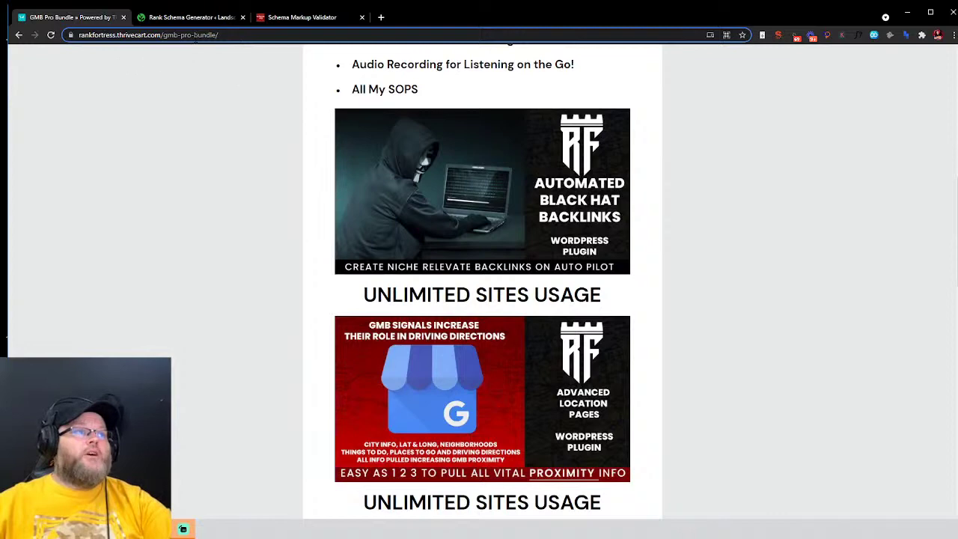
Step: Go to the Google My Business SEO Help Group & Local SEO Tips group on Facebook in the current tab
click(196, 36)
text(fac)
key(Return)
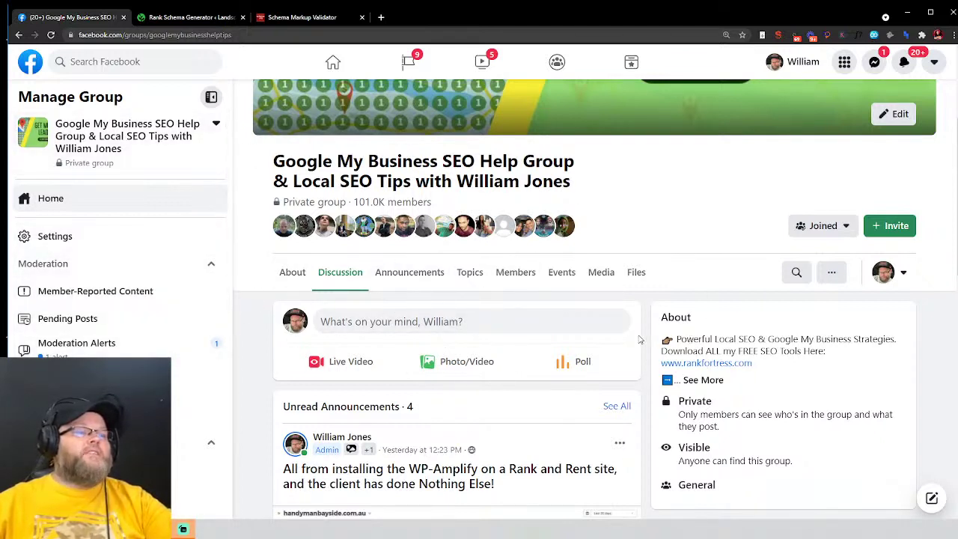
click(530, 323)
click(616, 167)
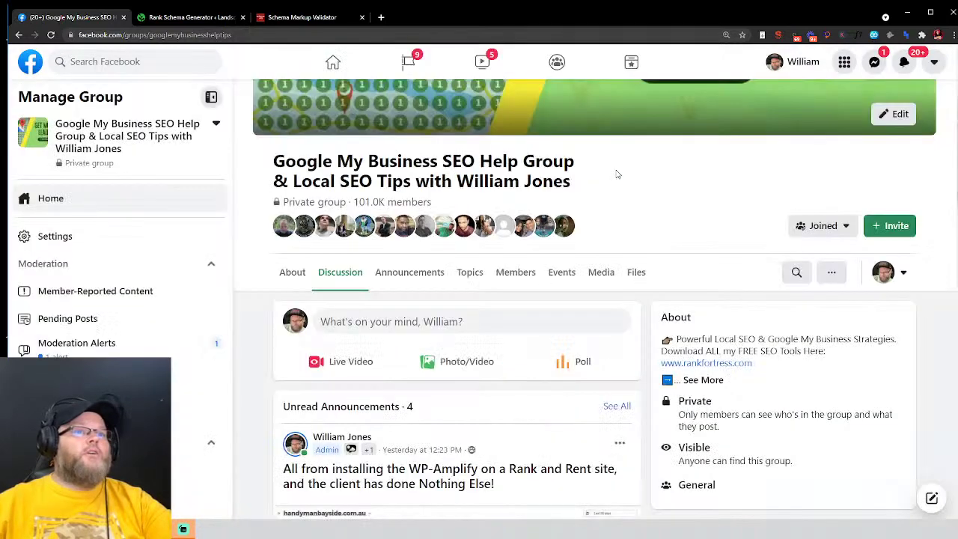